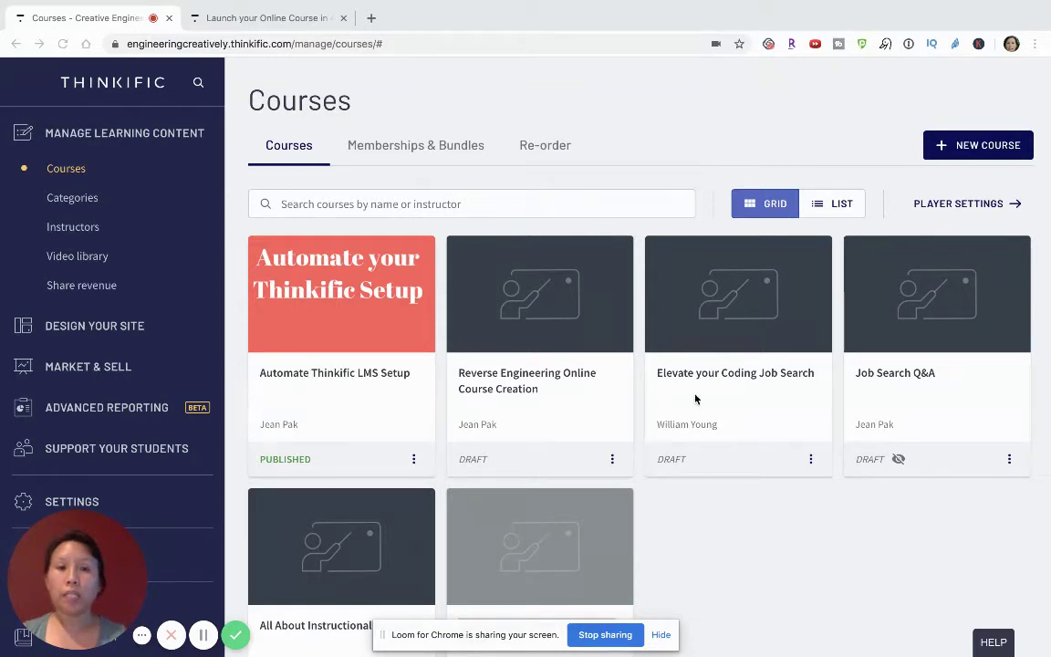
Step: Open the site's Branding settings and review the logo, landing page banner and site styles
scroll(695, 399, down, 2)
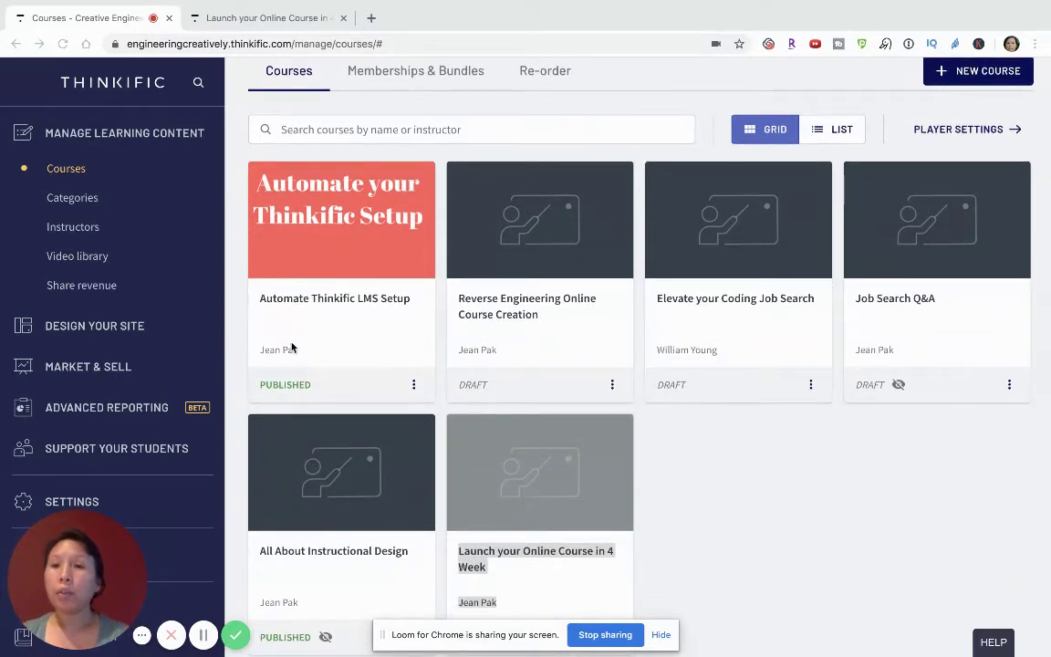
click(107, 331)
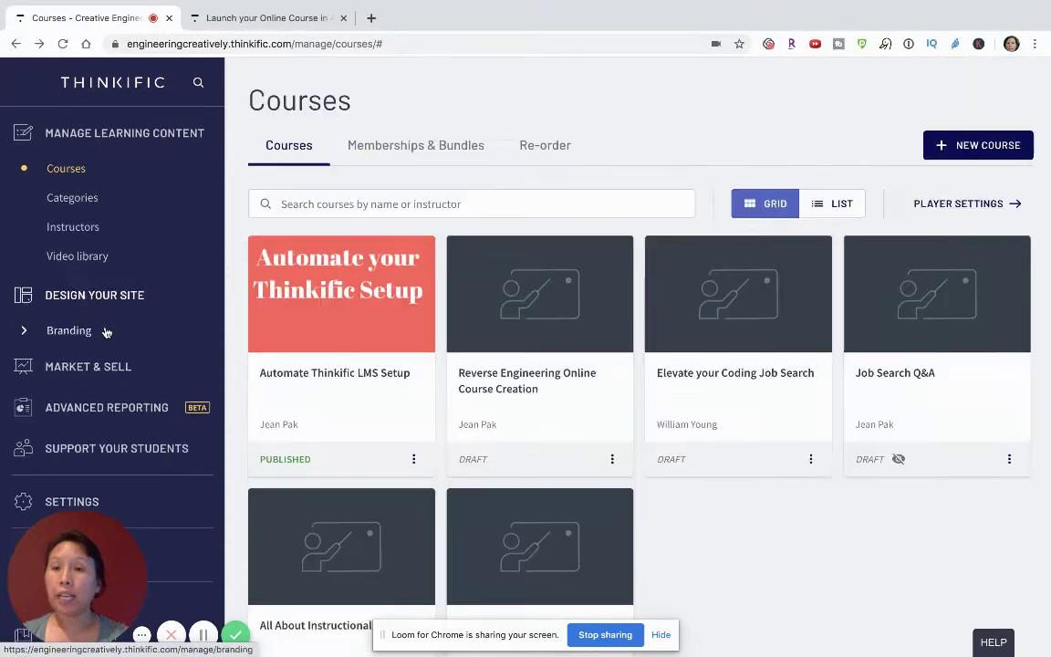
click(87, 239)
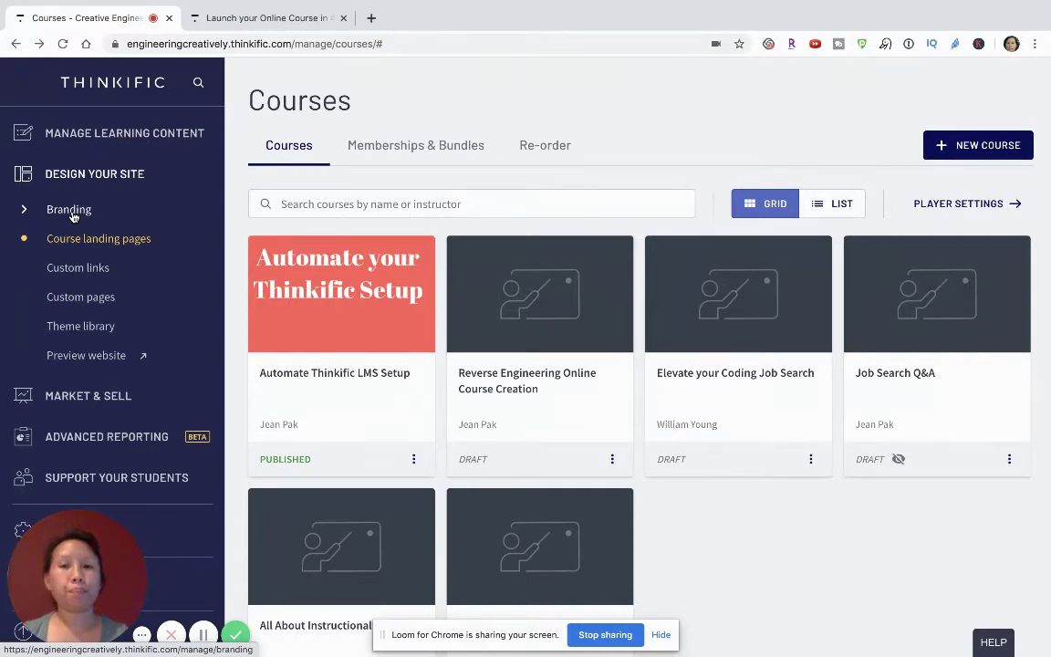
click(73, 216)
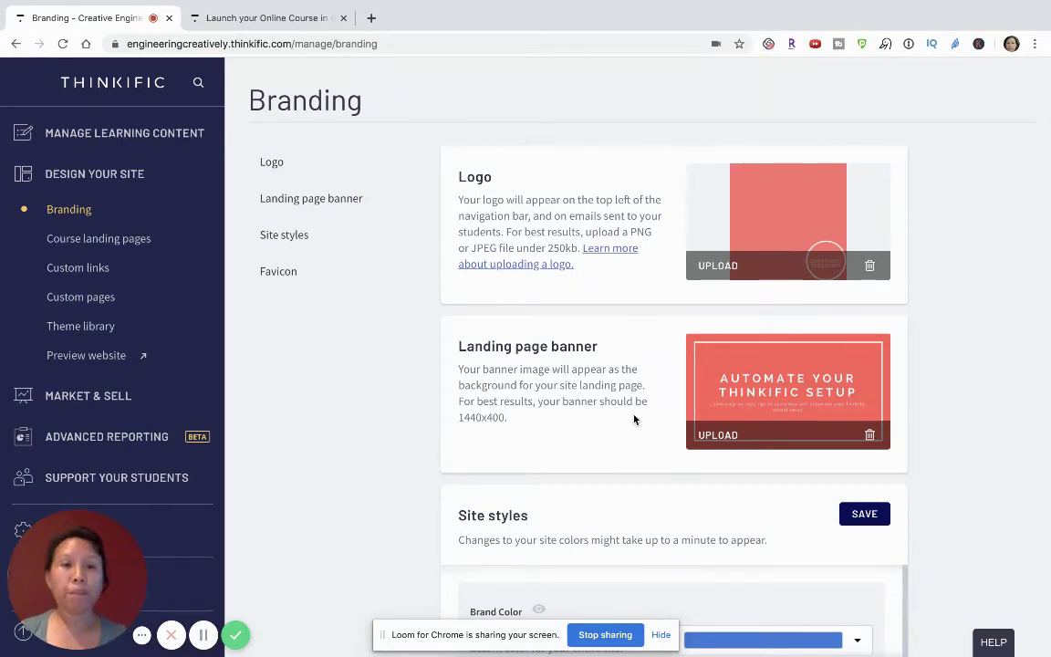
scroll(635, 419, down, 2)
scroll(635, 419, down, 2)
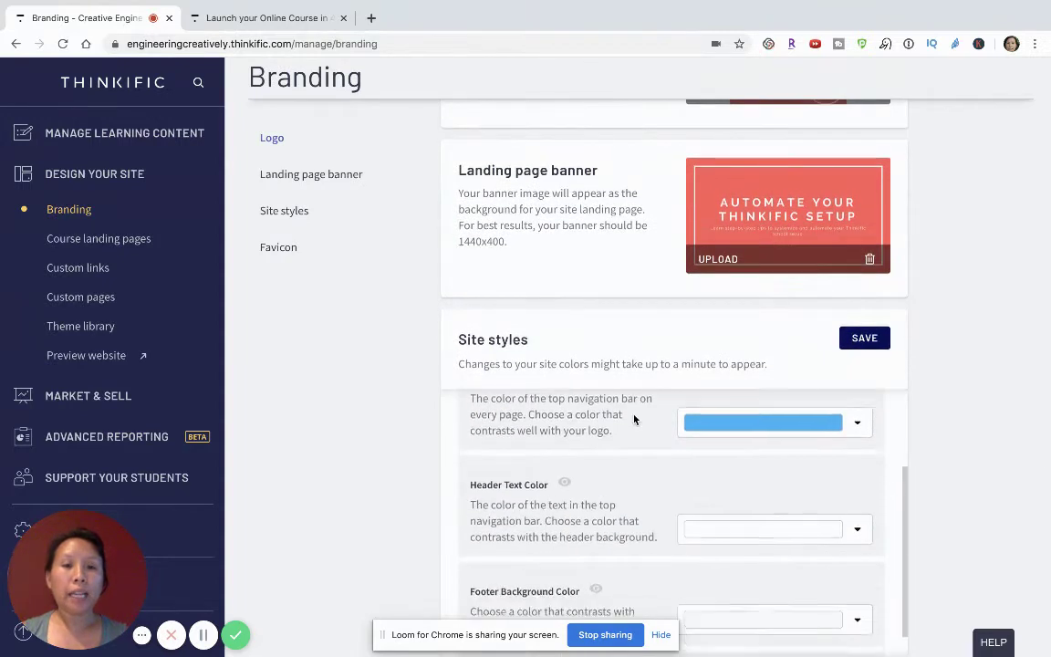
scroll(652, 462, up, 2)
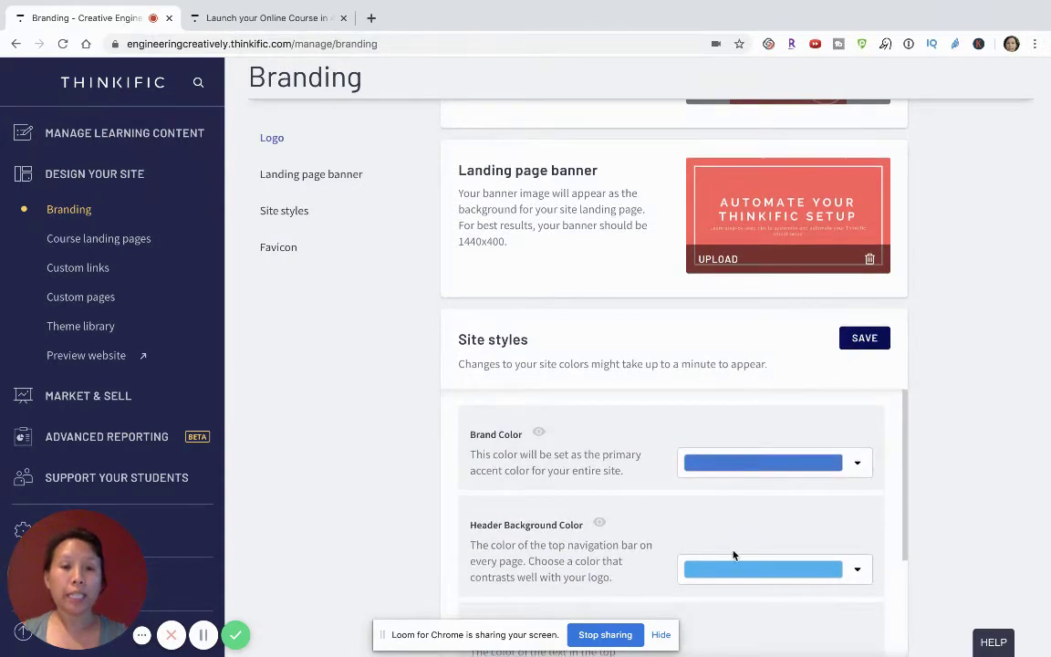
Step: Inspect the Brand Color's hex code without changing it, and look over the remaining branding options down to the favicon
click(827, 469)
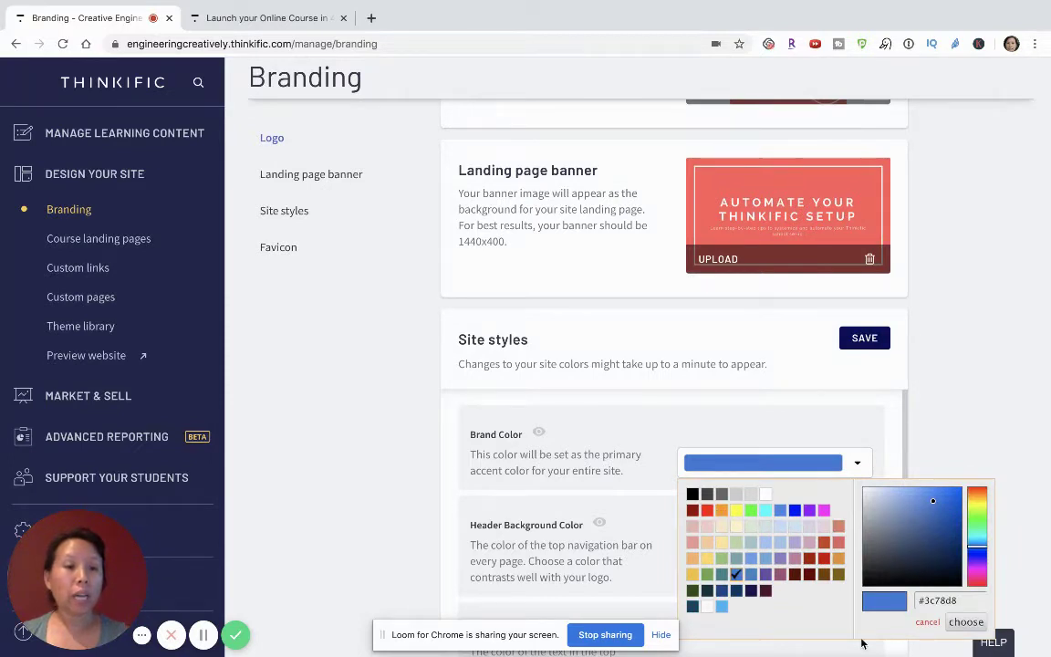
click(966, 600)
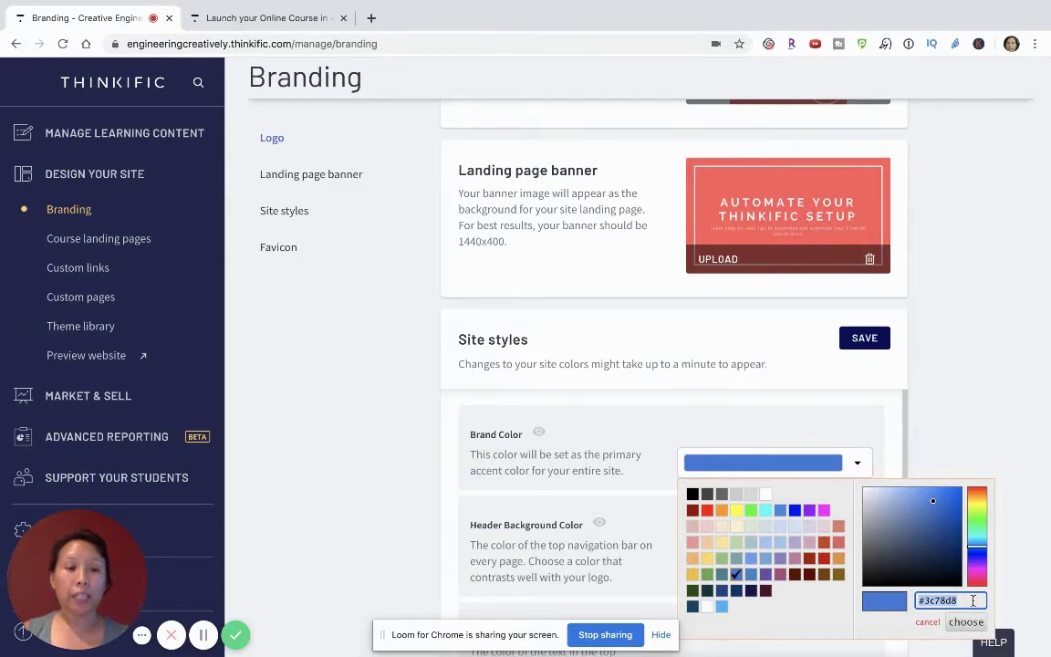
click(927, 621)
scroll(1018, 483, down, 5)
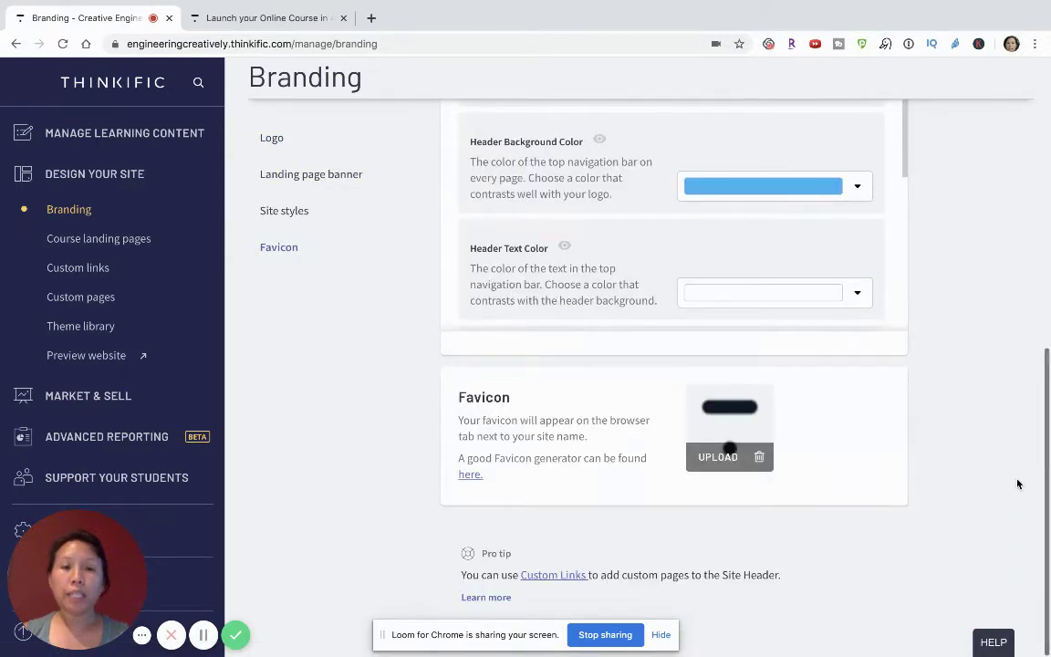
scroll(1017, 483, up, 10)
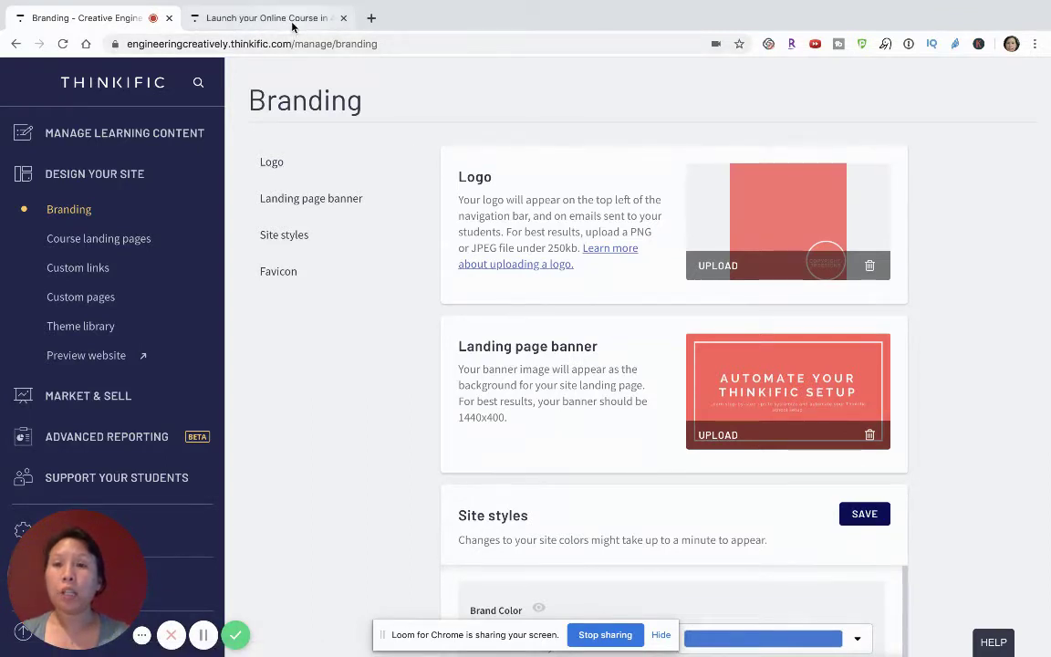
Step: Open the landing page editor of the course "Launch your Online Course in 4 Week"
click(66, 240)
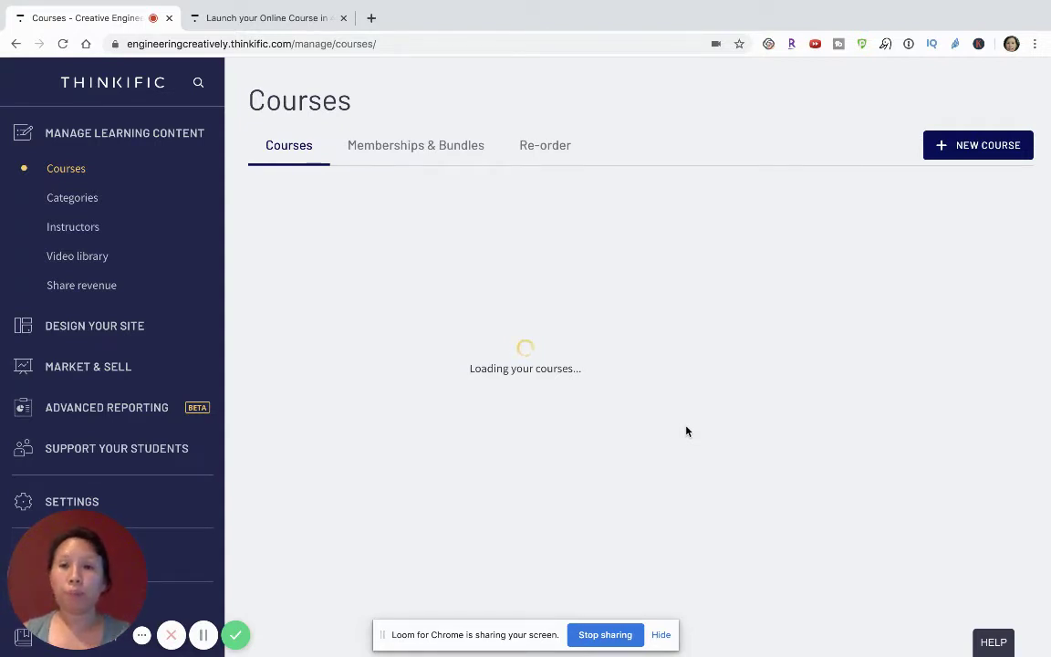
click(290, 22)
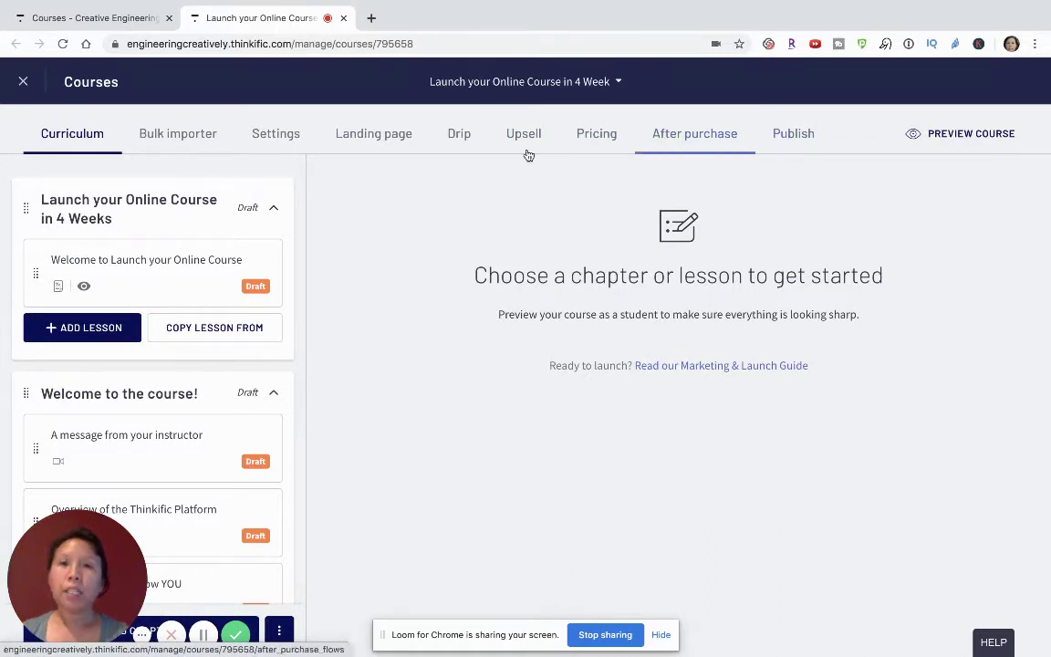
click(388, 145)
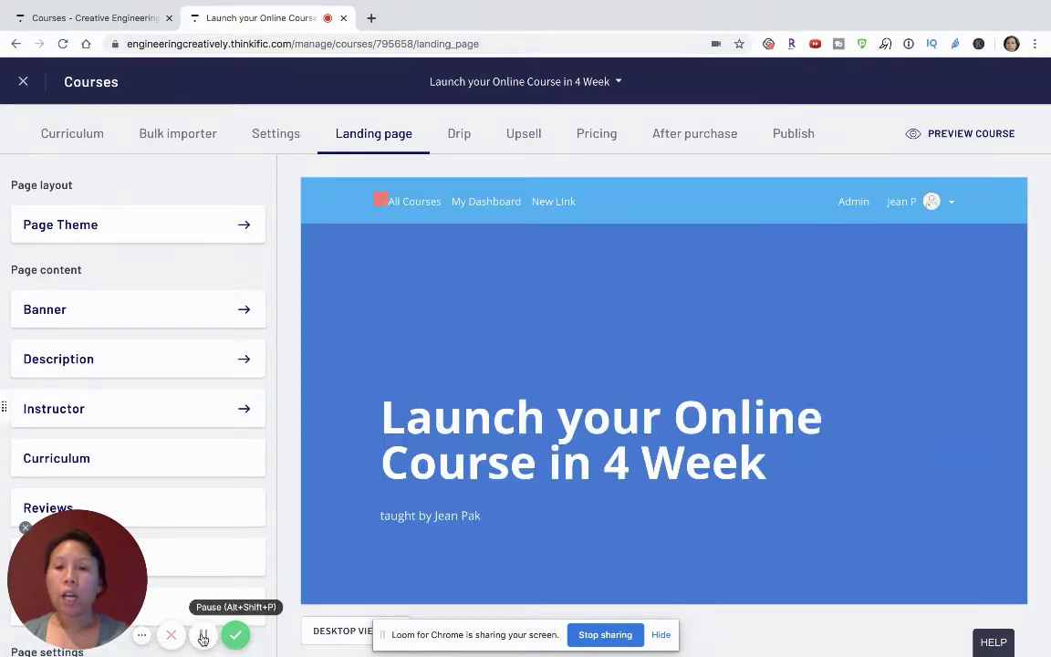
mouse_move(590, 506)
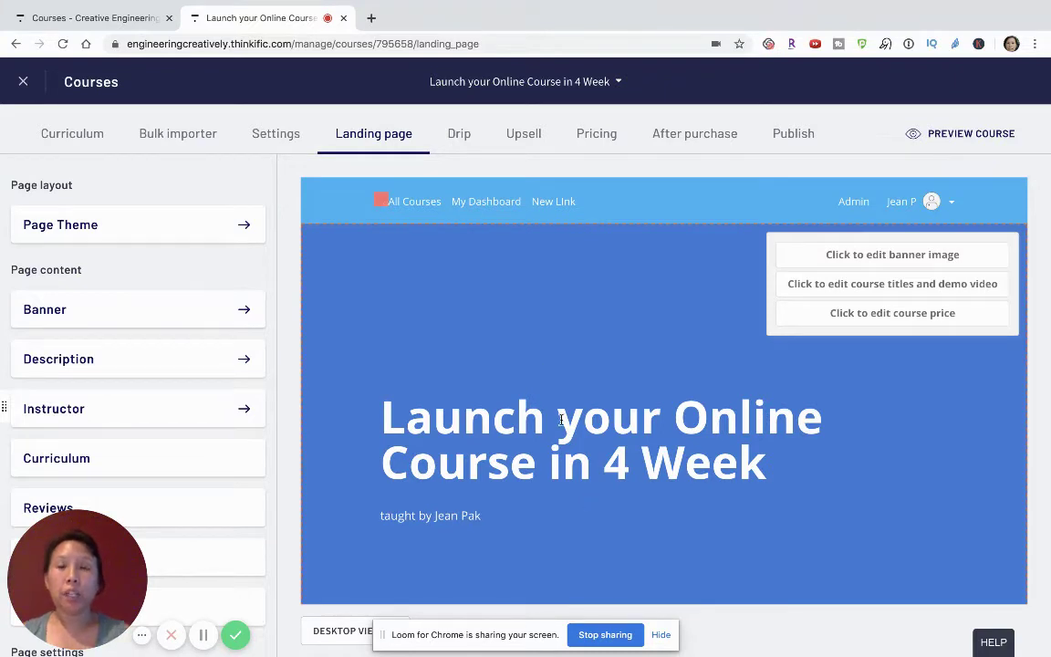
Step: Show the site design options from the courses overview and return to the course's landing page editor
click(90, 21)
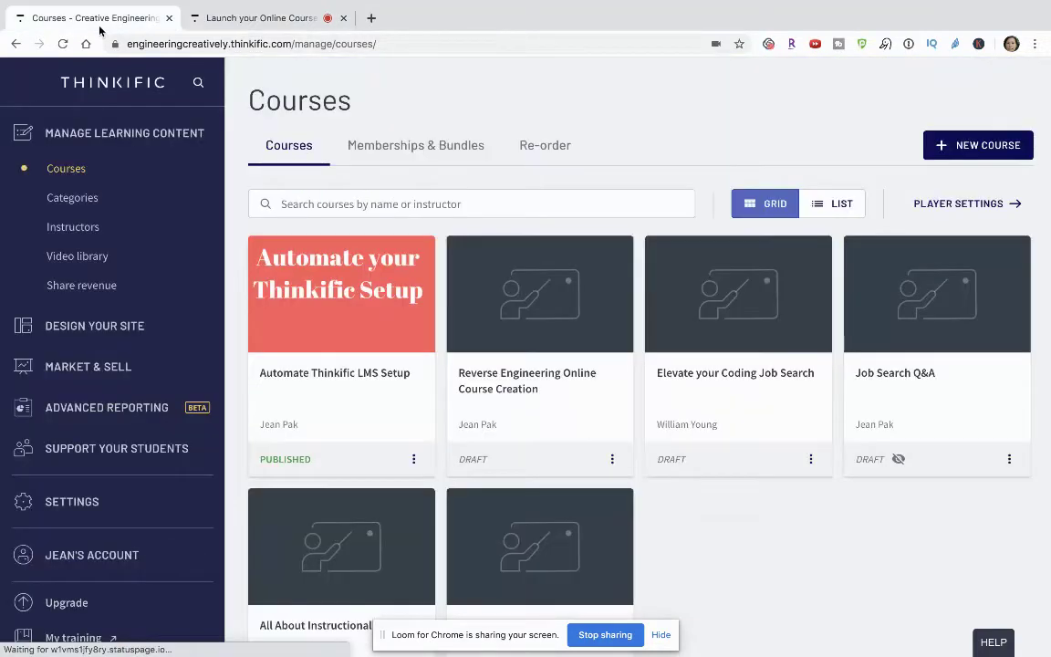
click(94, 325)
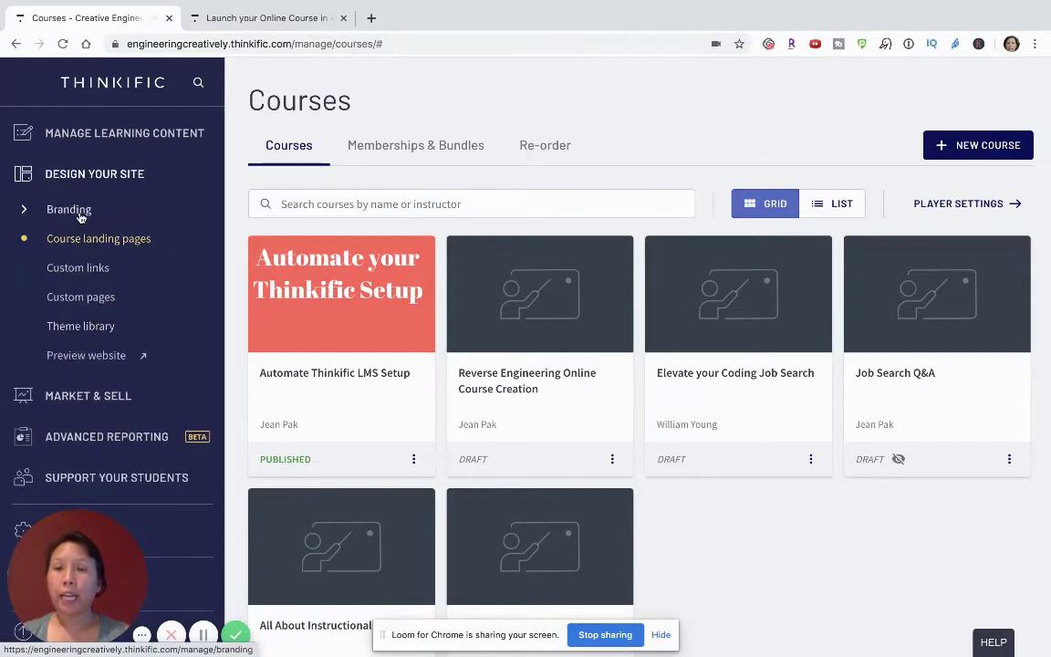
click(260, 18)
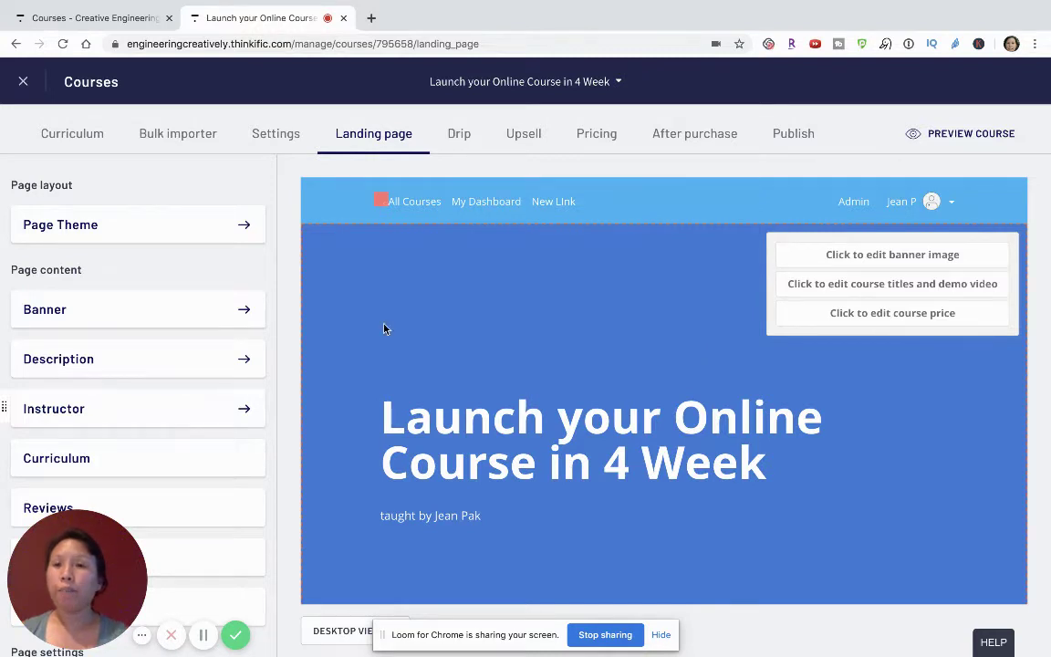
Step: Open the landing page's theme options and examine the other available page layouts
scroll(251, 324, down, 1)
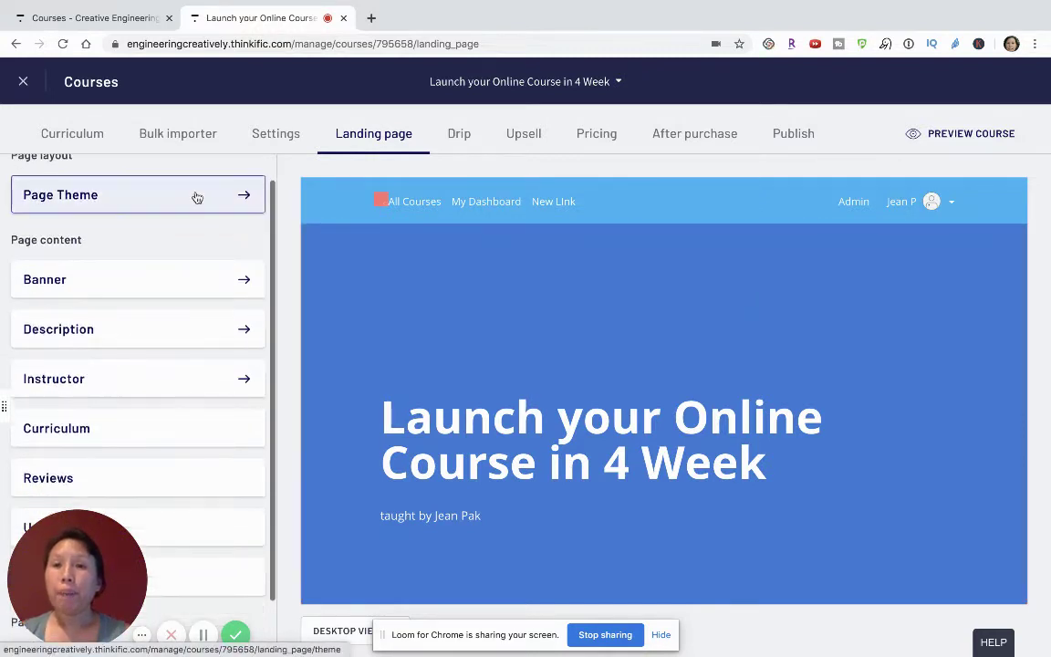
click(197, 195)
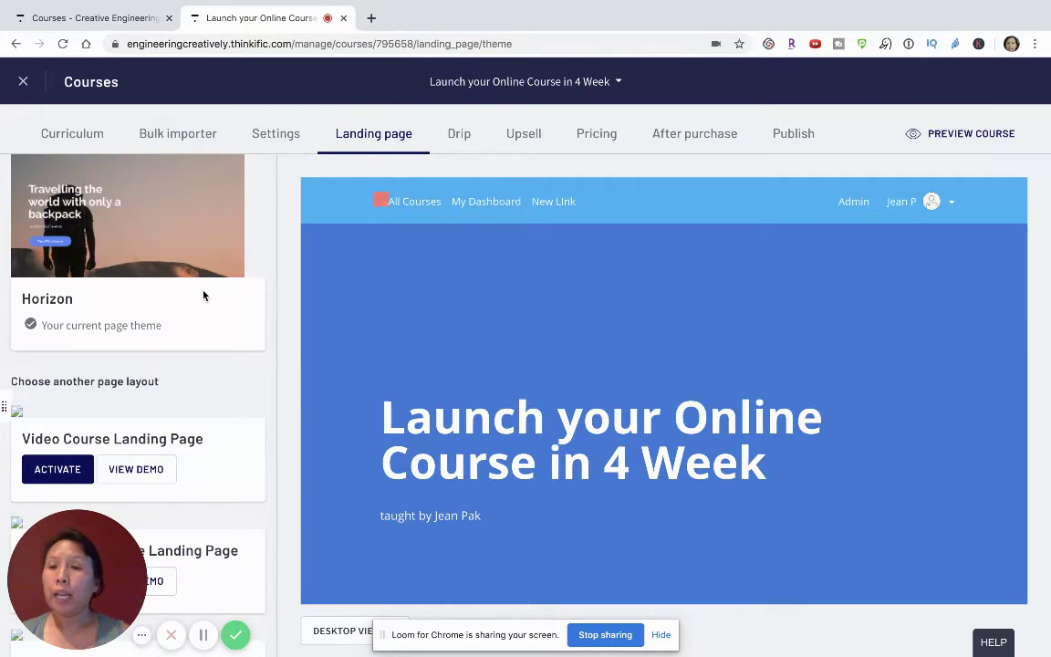
scroll(203, 295, up, 1)
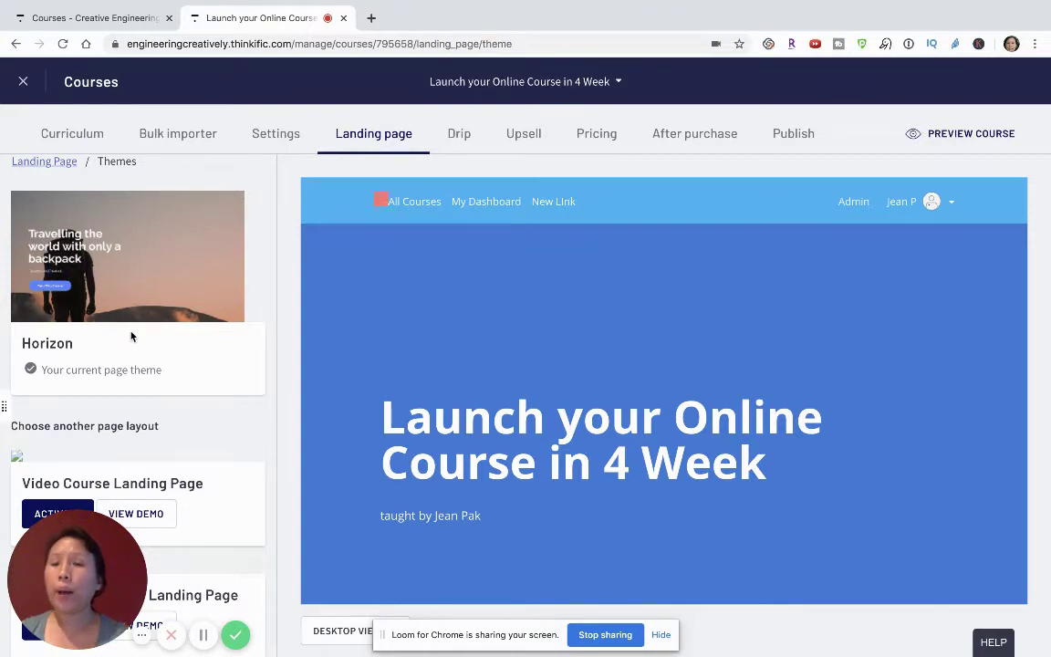
scroll(131, 337, down, 2)
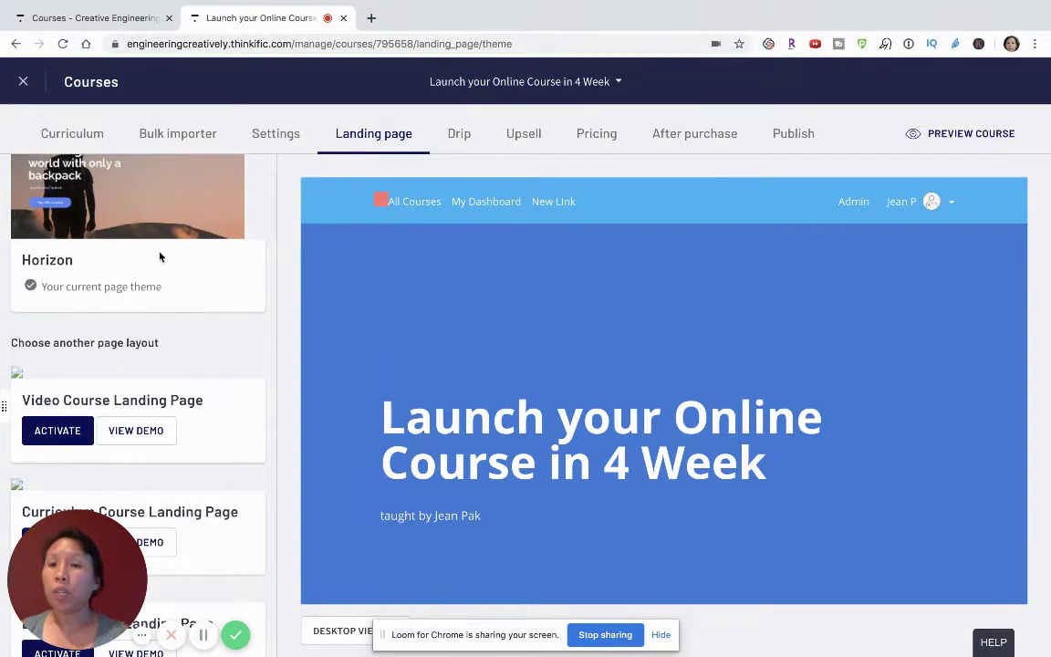
scroll(165, 272, down, 1)
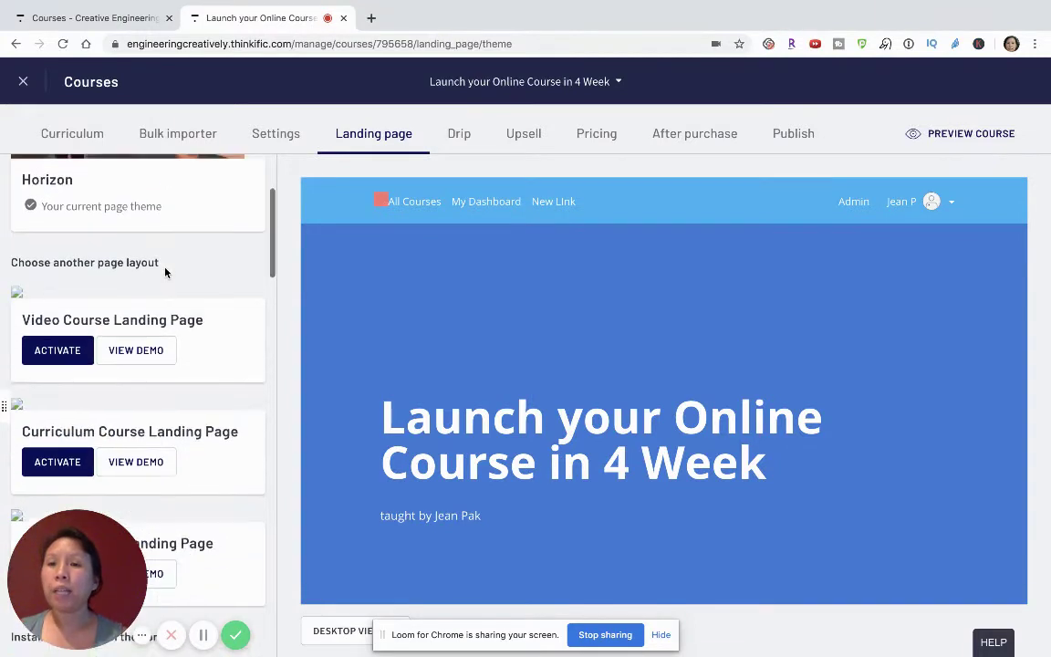
scroll(165, 272, up, 1)
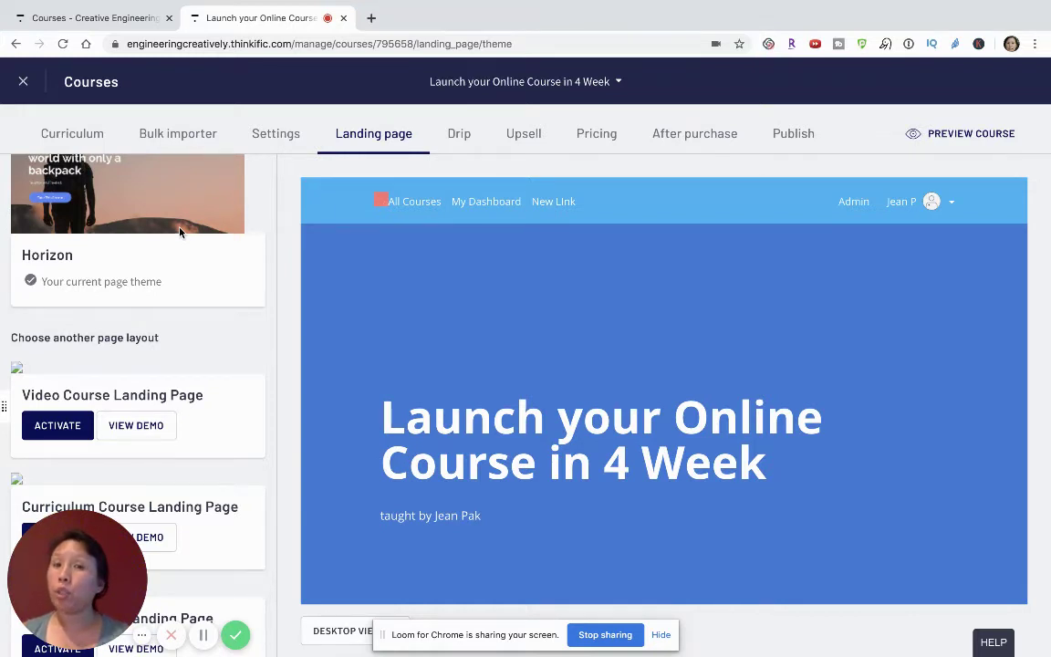
scroll(180, 231, down, 2)
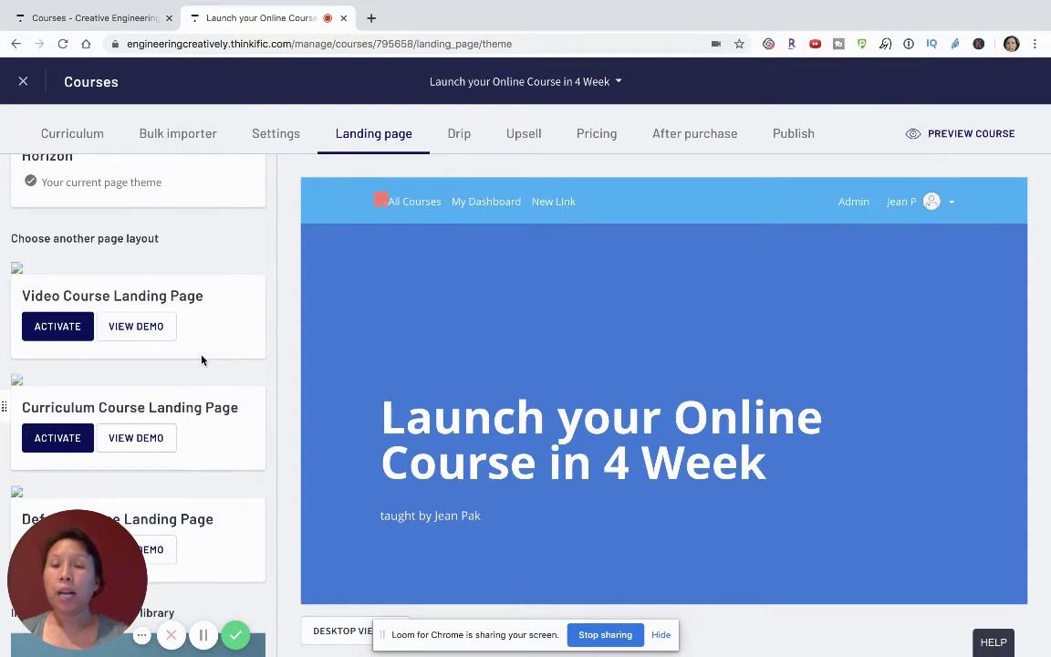
scroll(201, 360, down, 1)
Step: Review the current landing page preview down to its footer and activate the Video Course Landing Page layout
scroll(500, 355, down, 3)
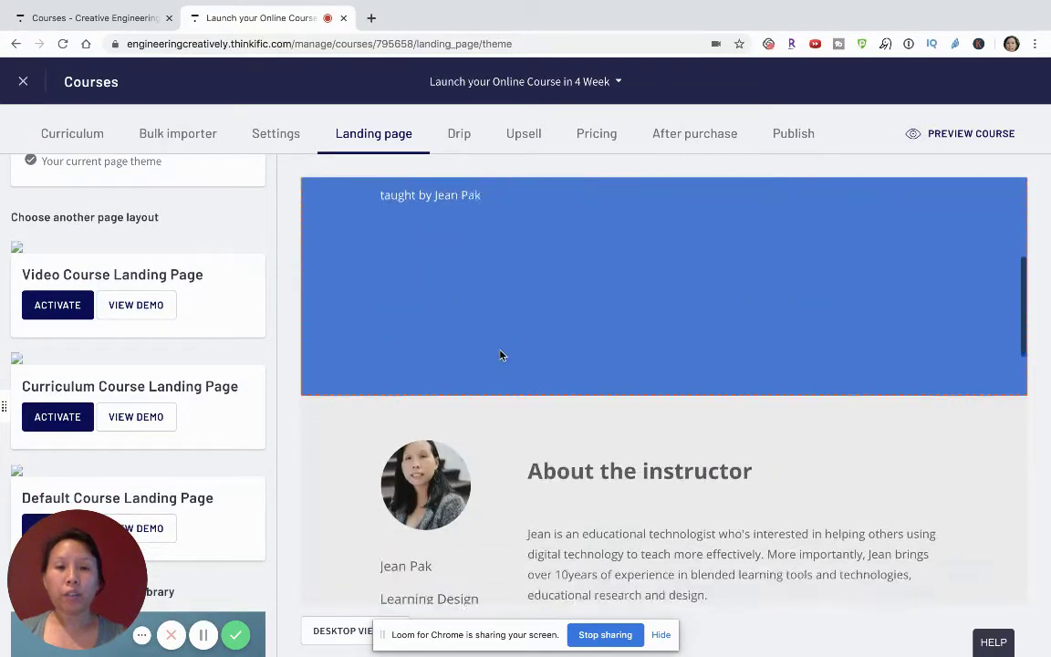
scroll(500, 355, down, 15)
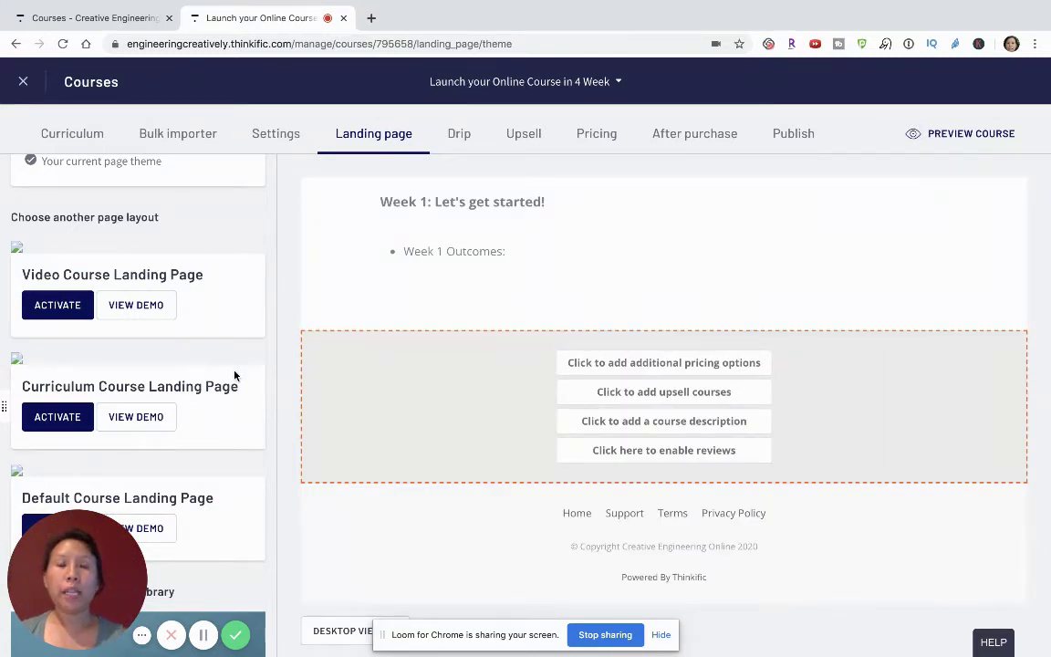
scroll(584, 335, up, 15)
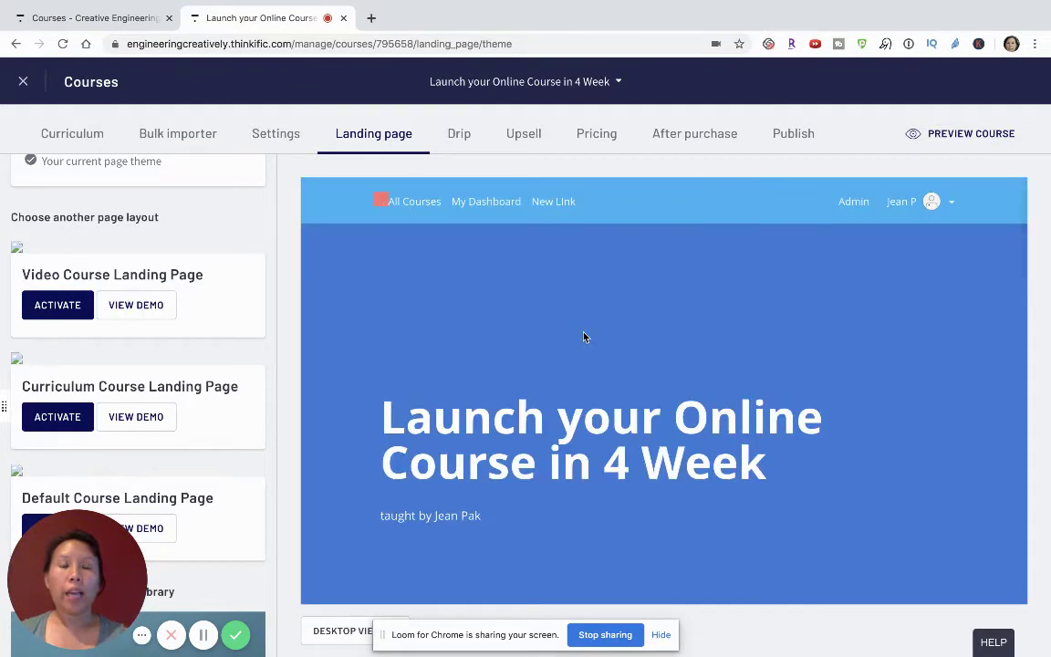
mouse_move(587, 338)
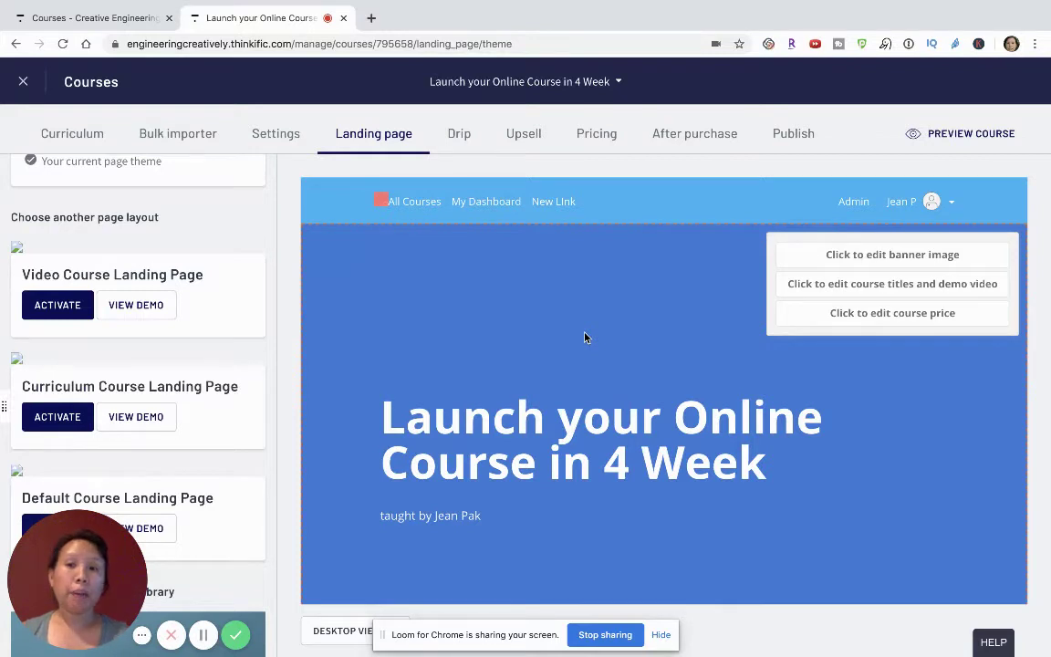
click(58, 306)
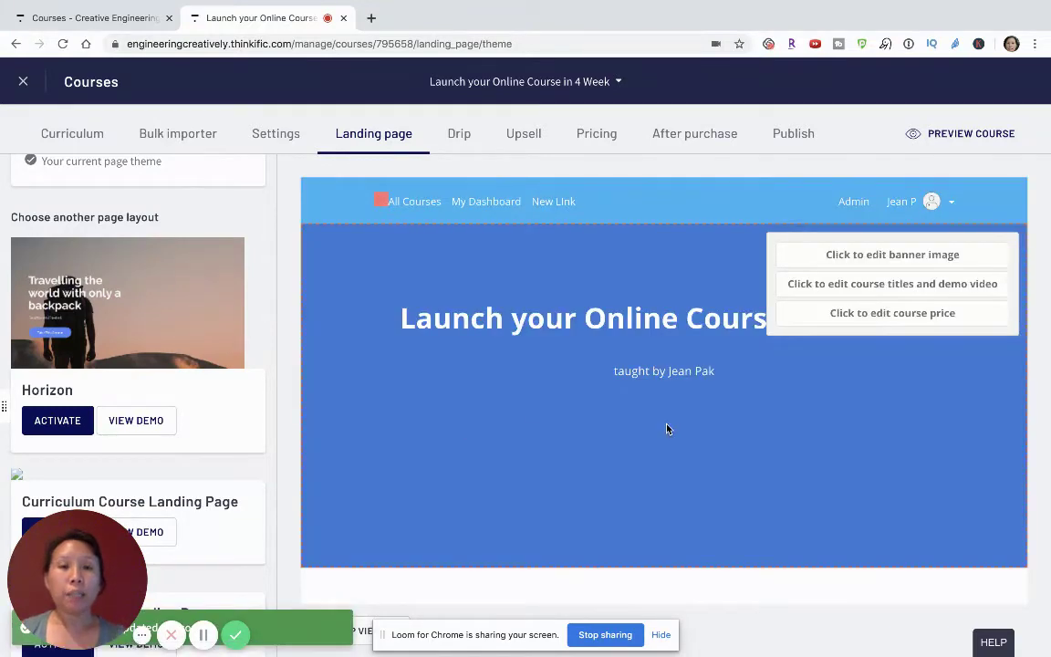
Step: Examine the Video Course Landing Page preview, including its banner, instructor section, course curriculum and footer
scroll(667, 428, down, 2)
scroll(667, 429, down, 3)
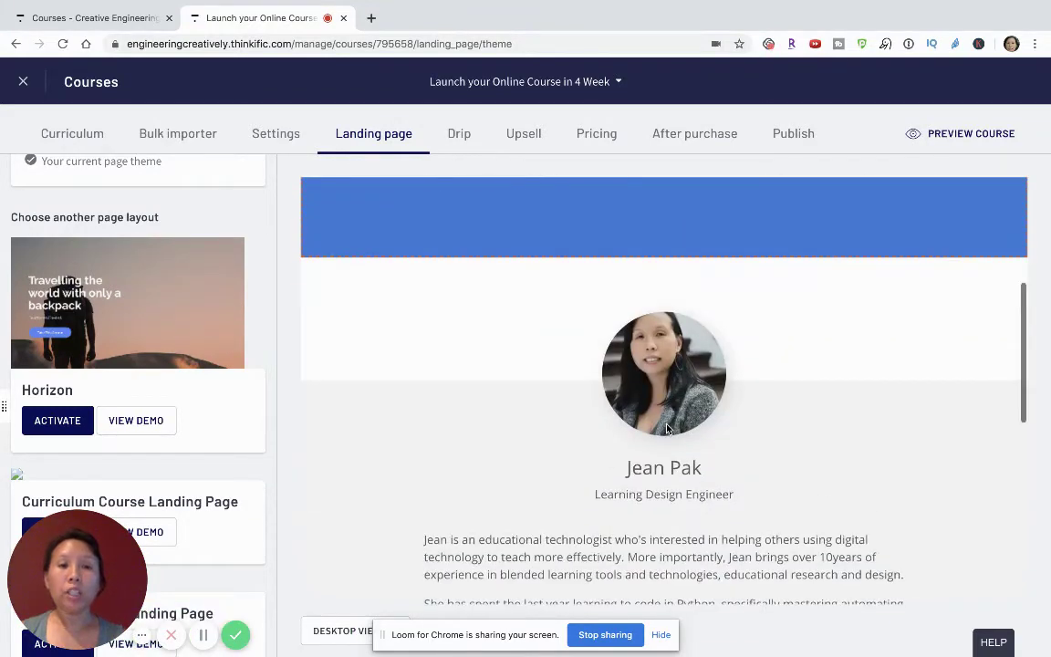
scroll(667, 429, down, 10)
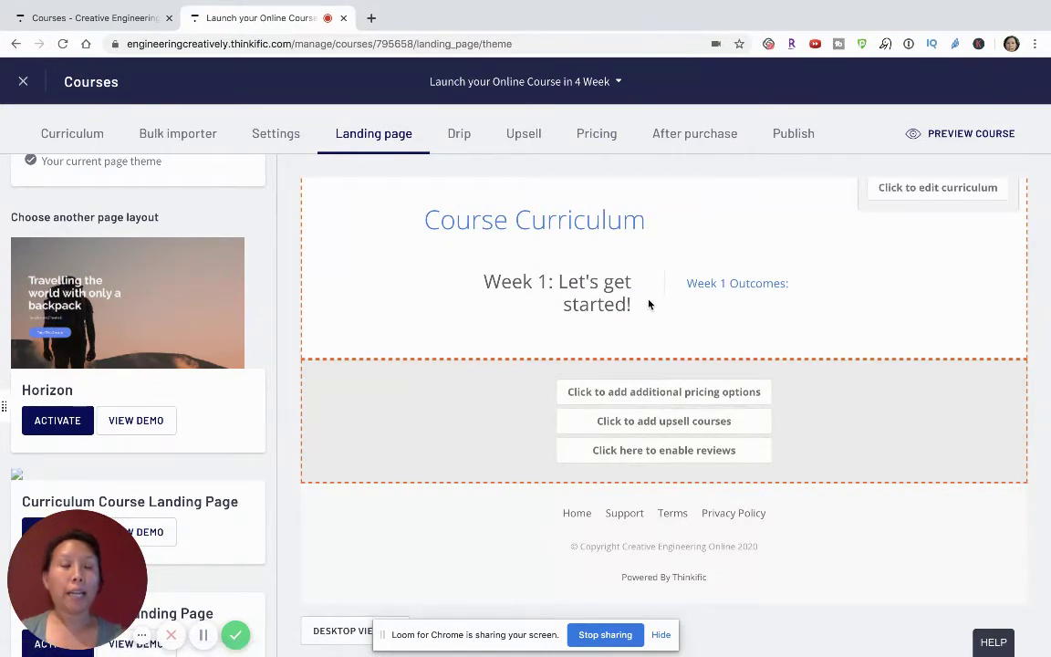
scroll(650, 304, up, 15)
scroll(665, 400, down, 5)
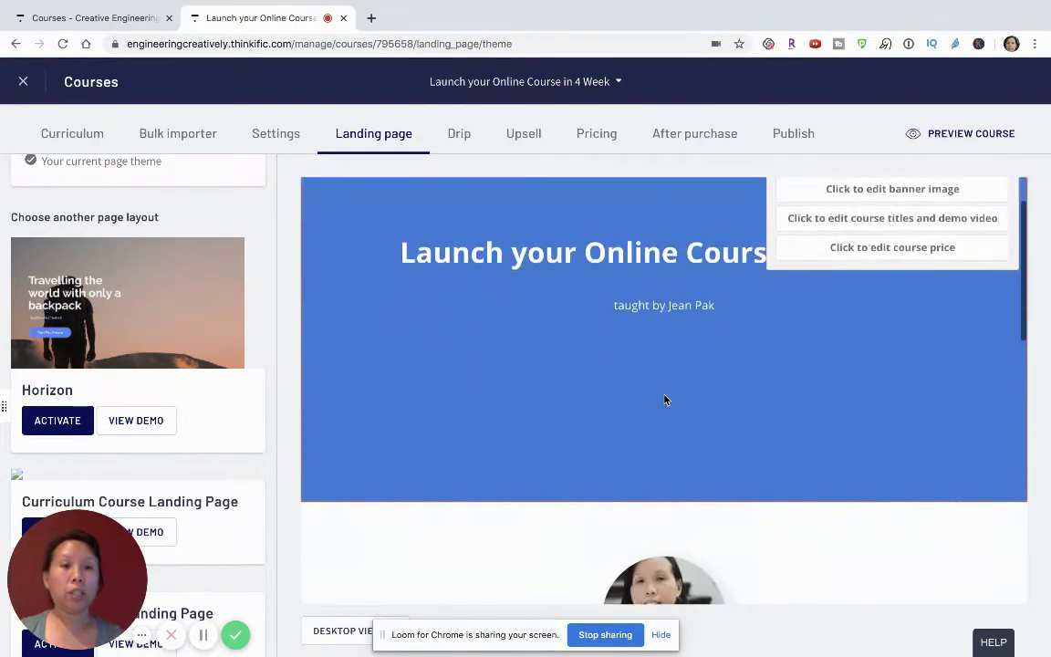
scroll(675, 404, down, 3)
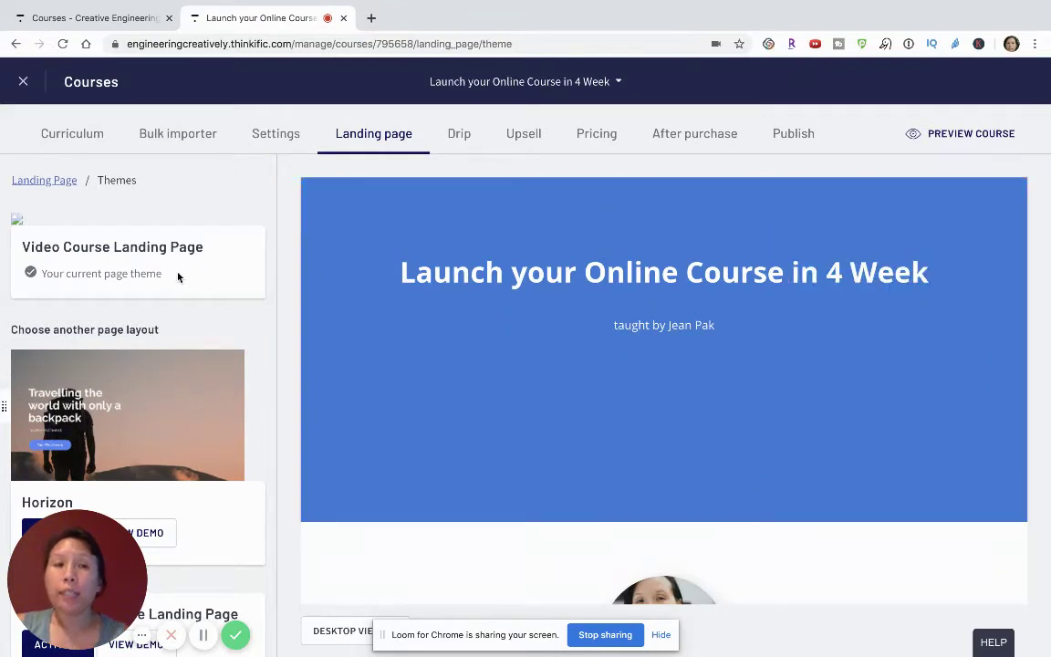
mouse_move(631, 370)
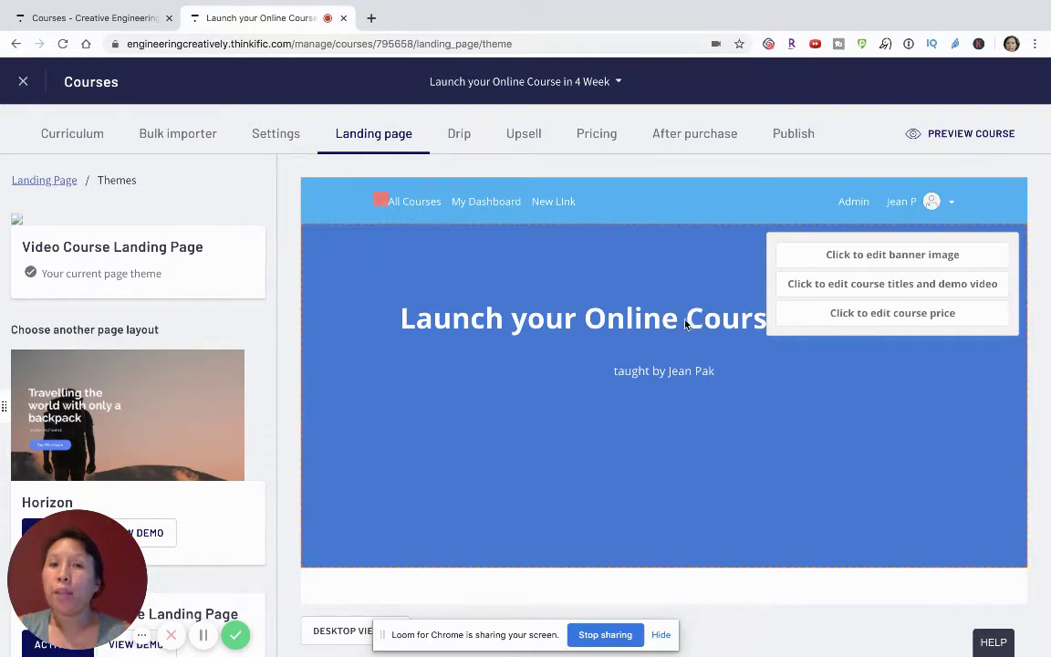
scroll(656, 356, down, 5)
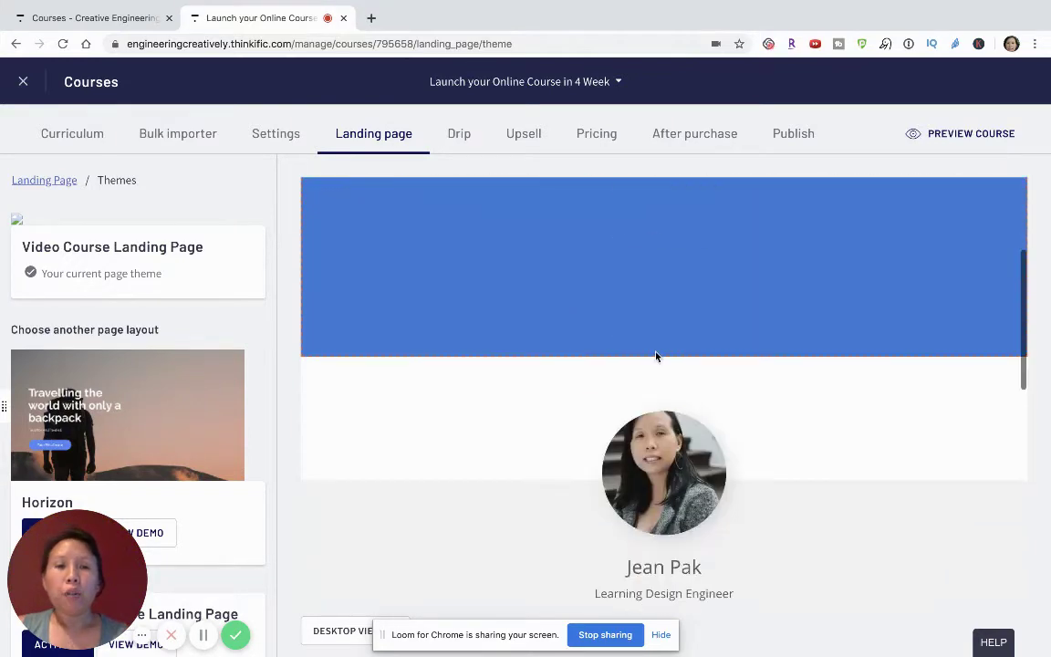
Step: Check the rest of the landing page preview and open the banner image settings from its banner section
scroll(687, 396, down, 4)
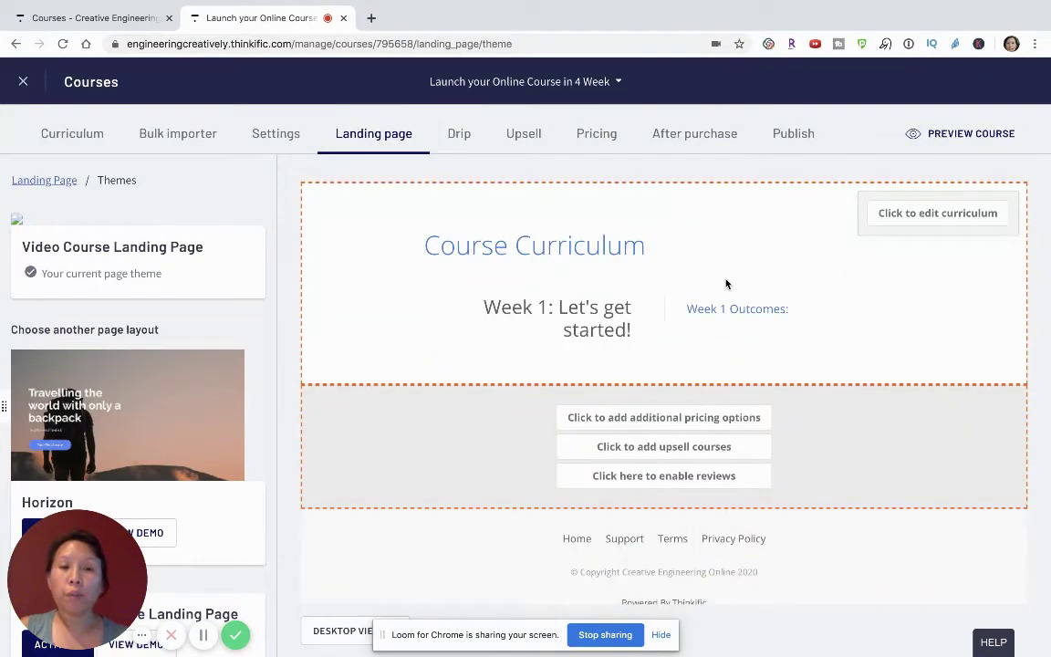
scroll(726, 284, up, 10)
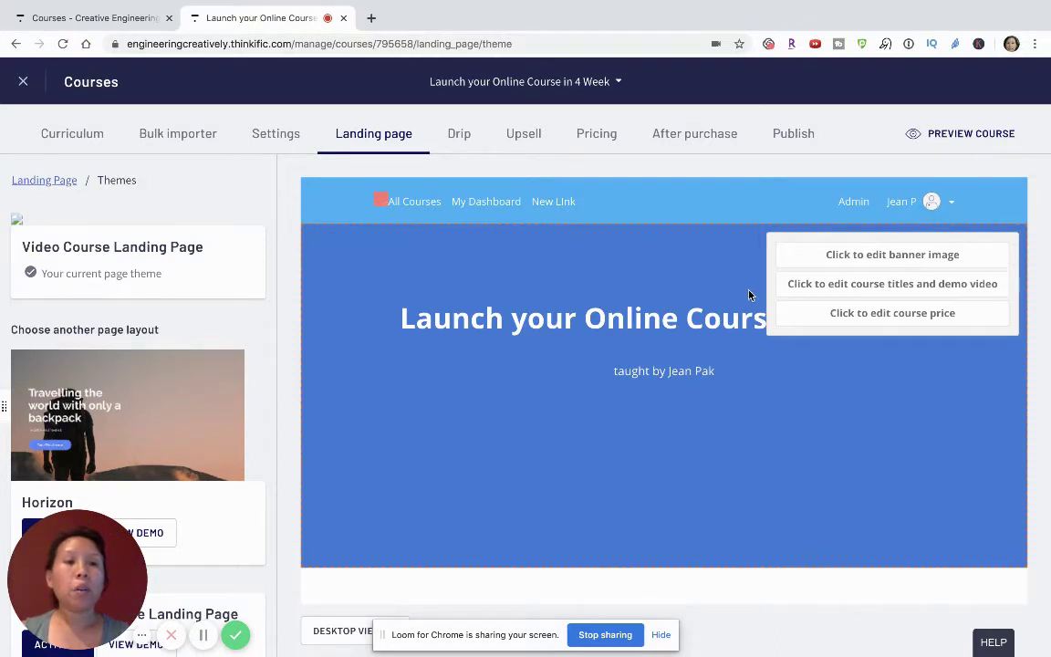
click(833, 258)
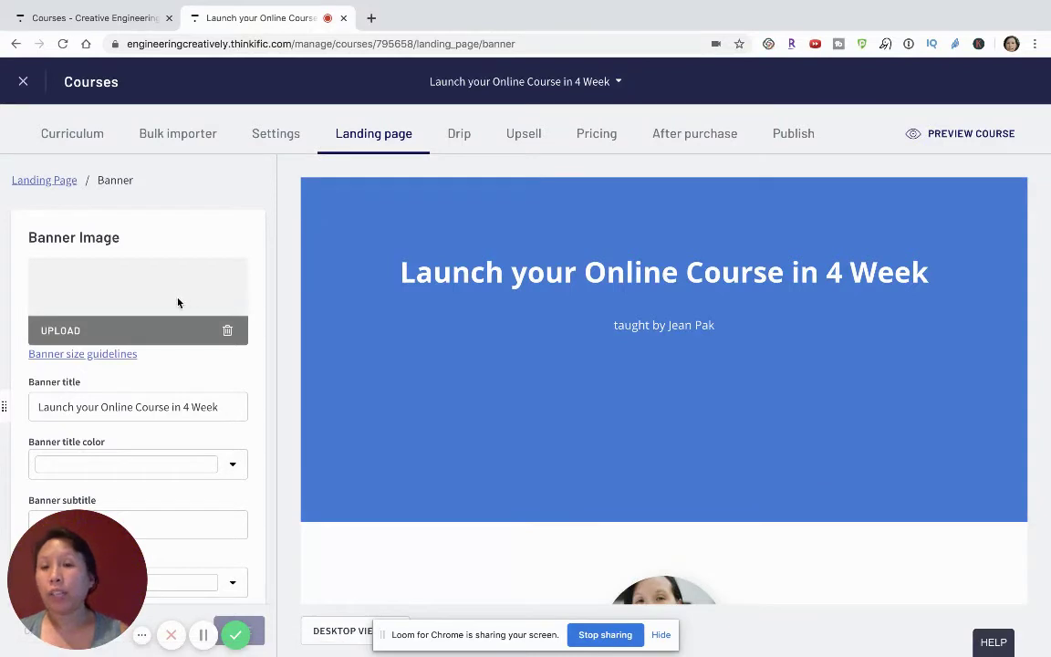
Step: Examine the banner image upload sources, including link URL and web search, and close the upload dialog without choosing a file
click(69, 333)
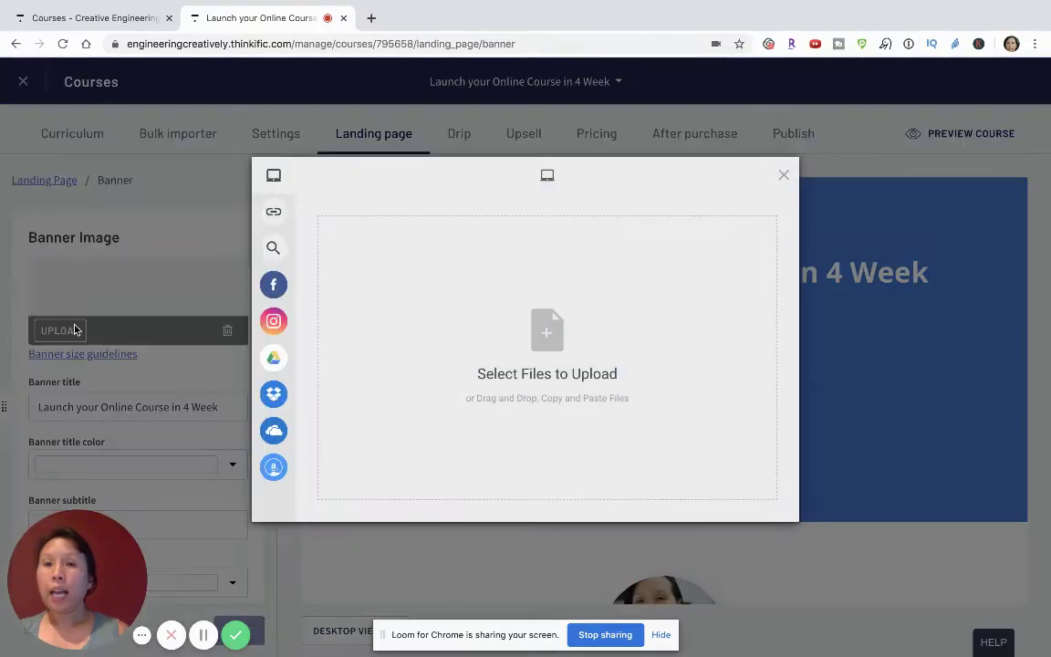
mouse_move(253, 243)
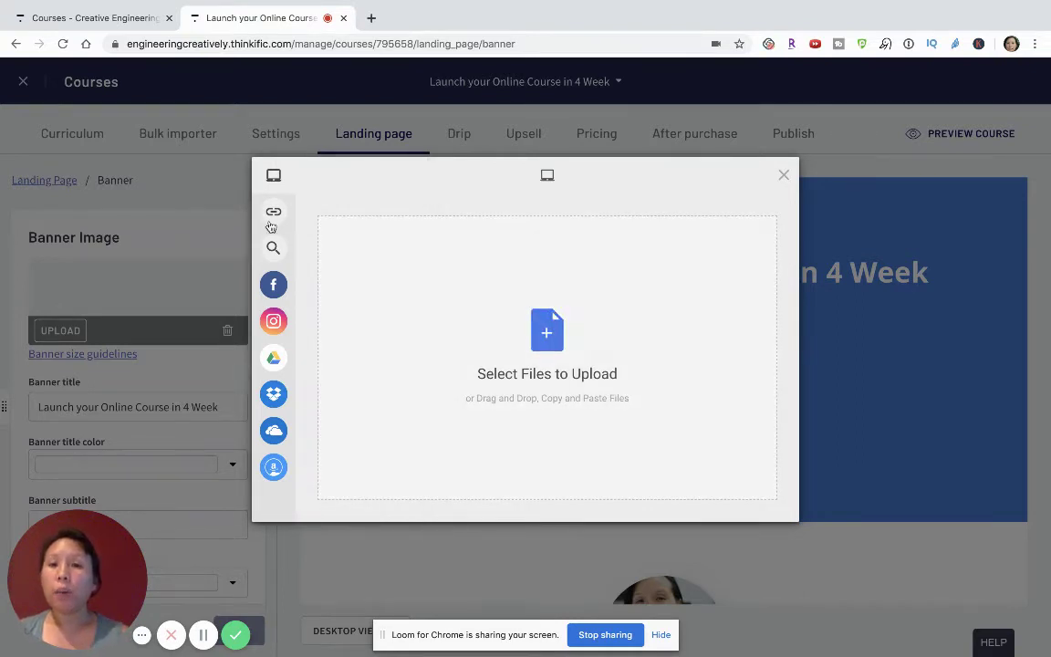
mouse_move(275, 215)
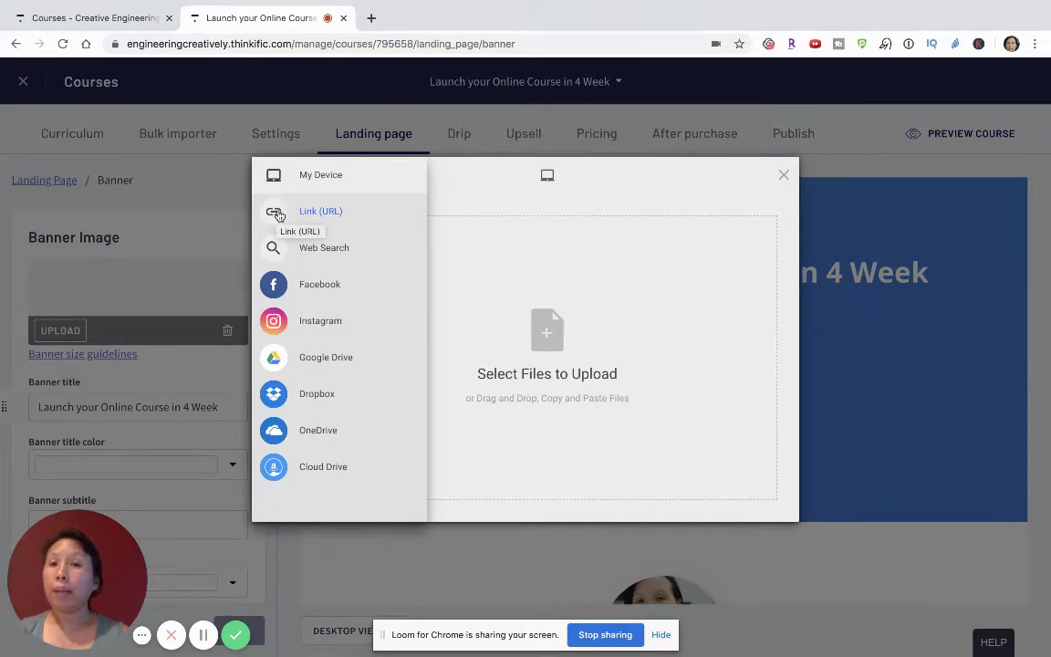
click(292, 212)
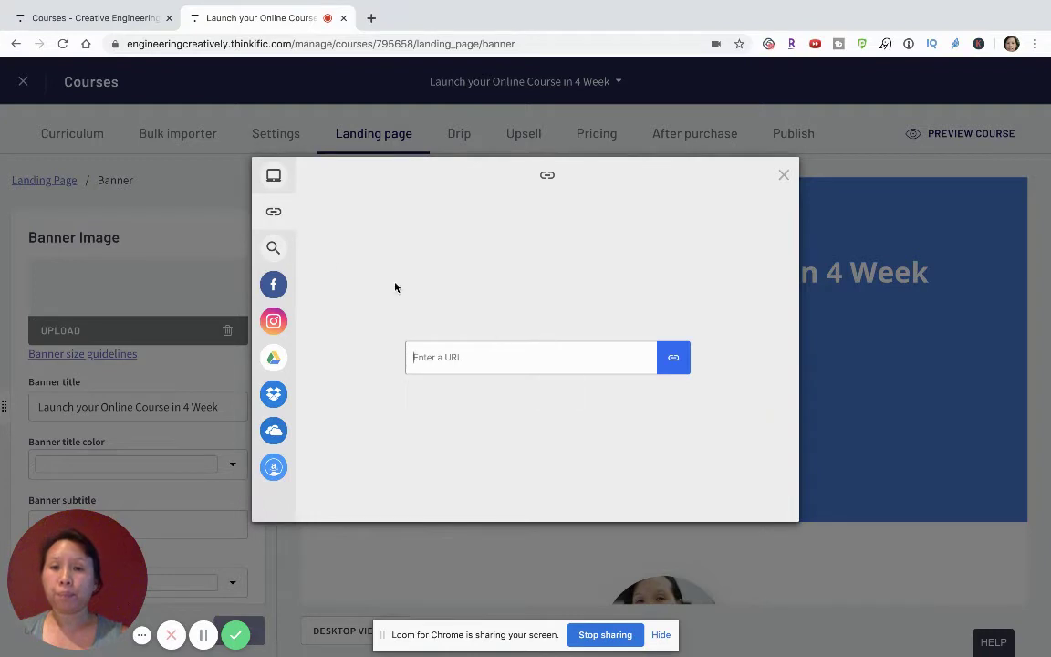
click(275, 249)
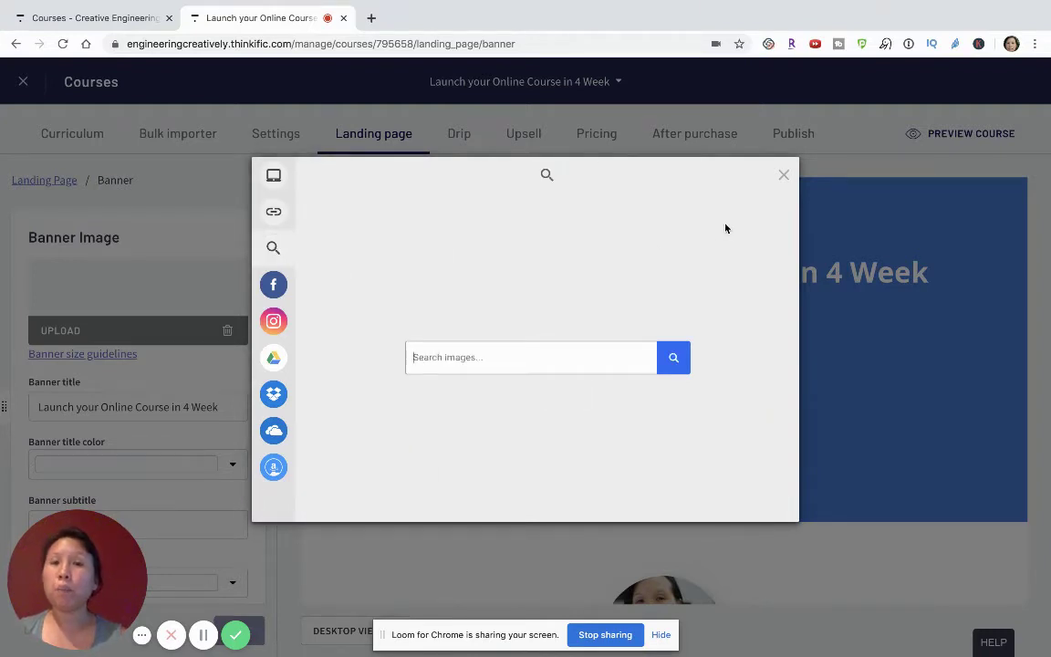
click(783, 175)
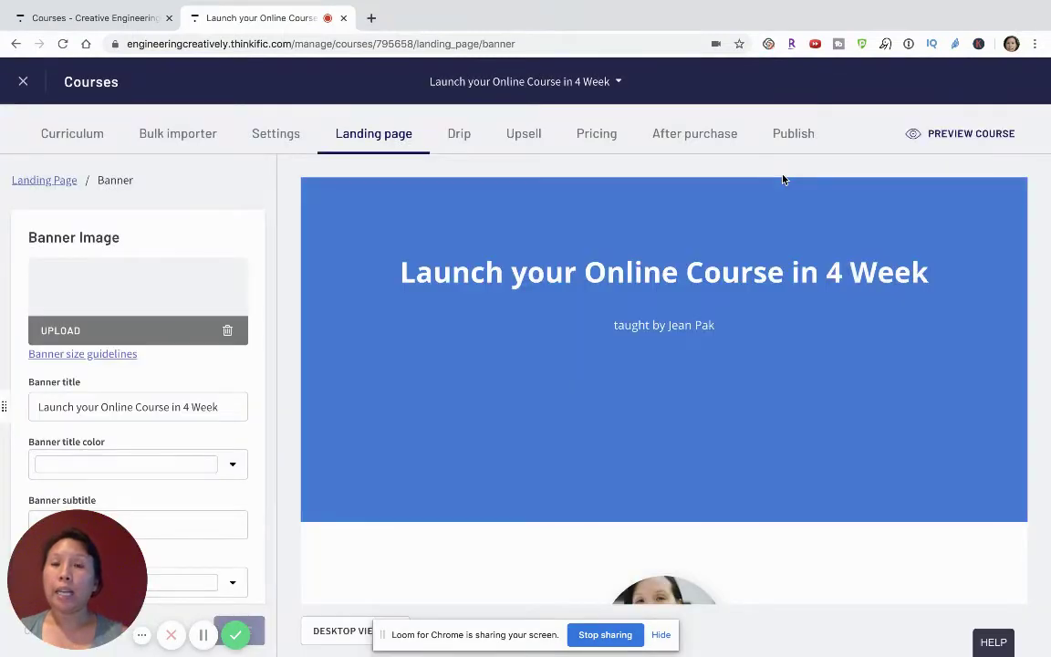
Step: Check the banner title color choices without changing them and set the banner subtitle to "Learn with" followed by the instructor's first name
scroll(153, 347, down, 3)
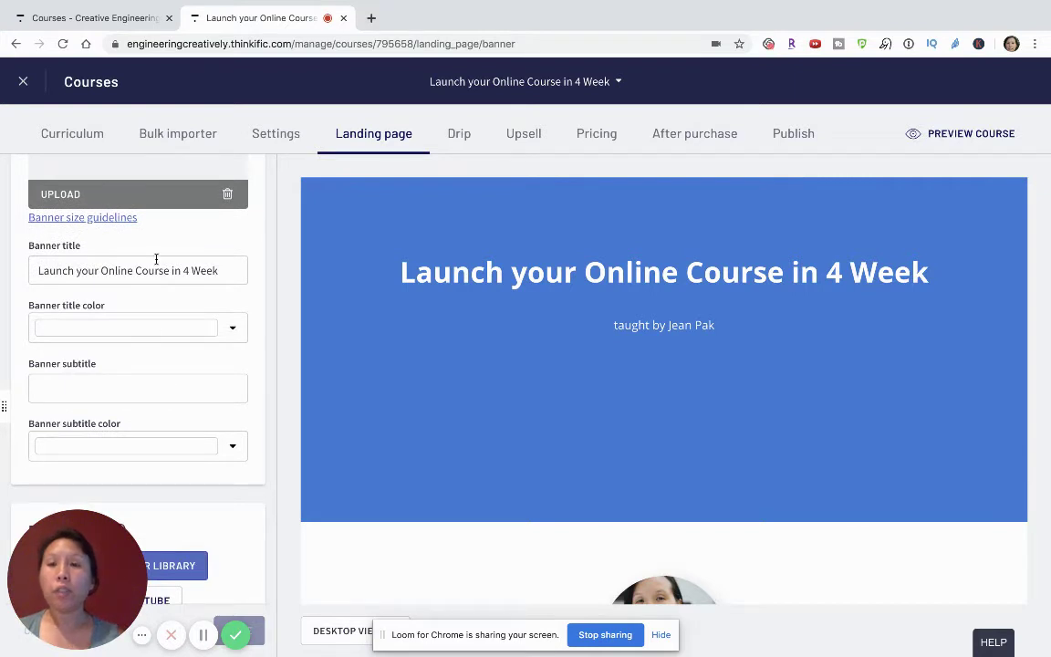
click(184, 328)
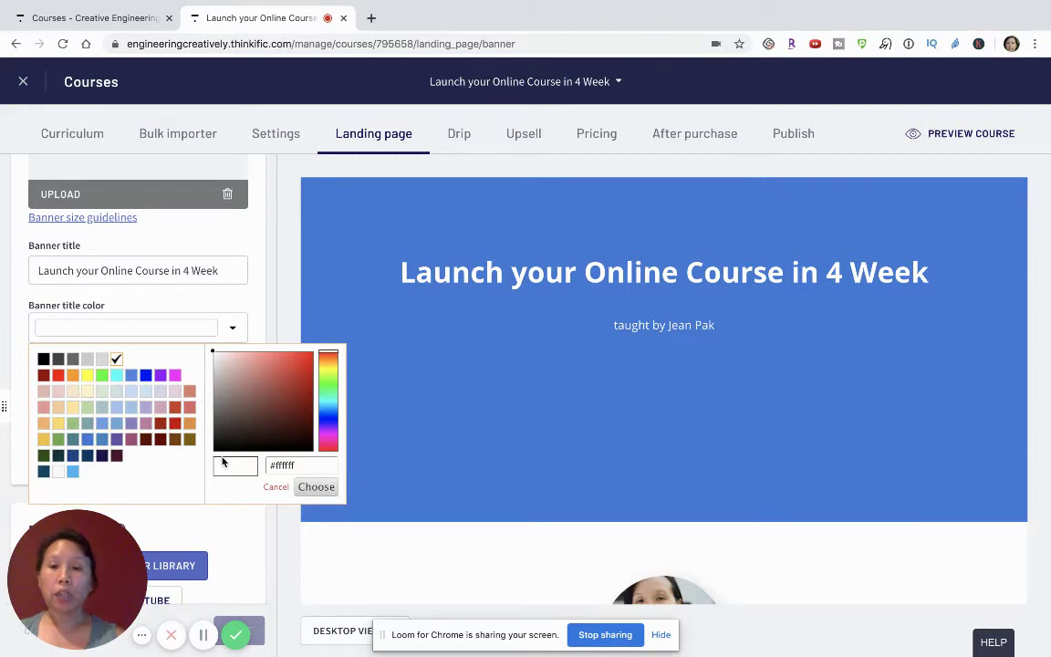
click(276, 487)
click(154, 392)
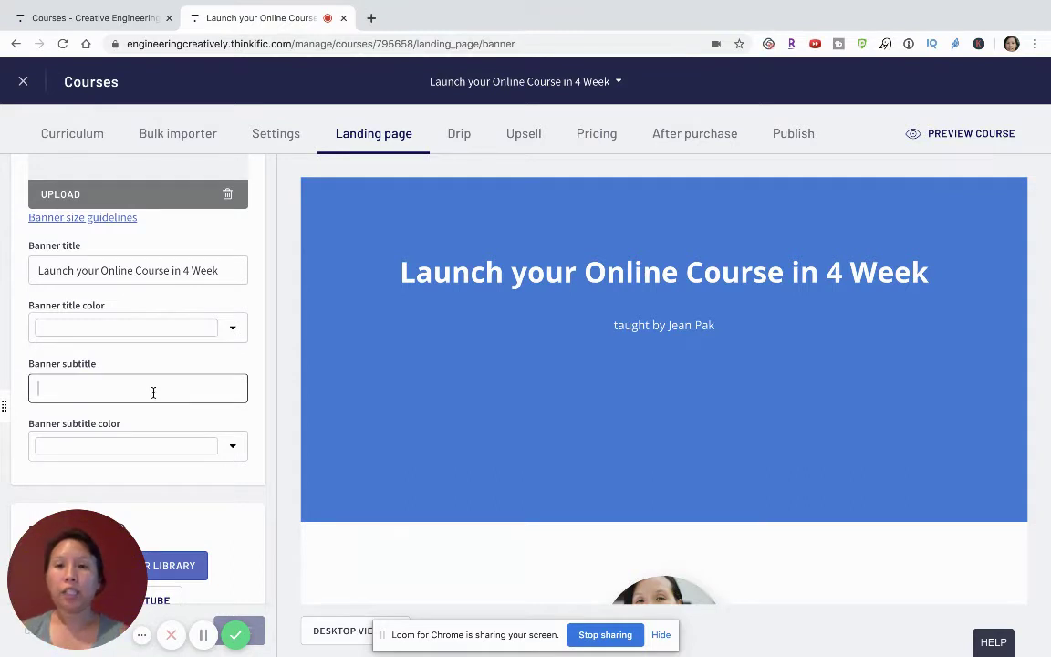
text(Learn with Jean)
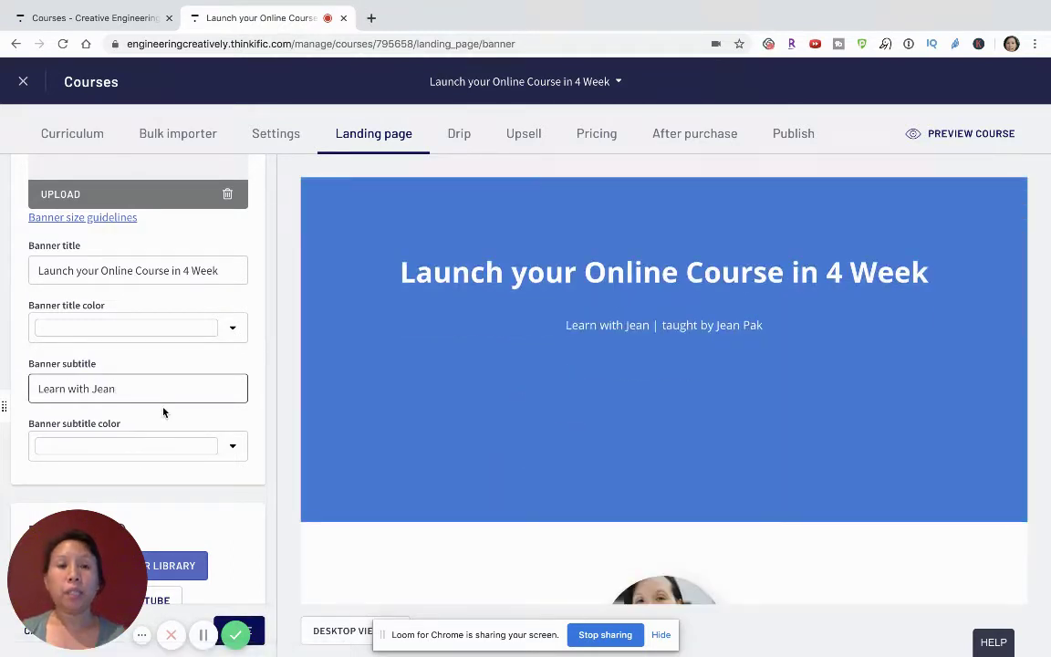
mouse_move(601, 321)
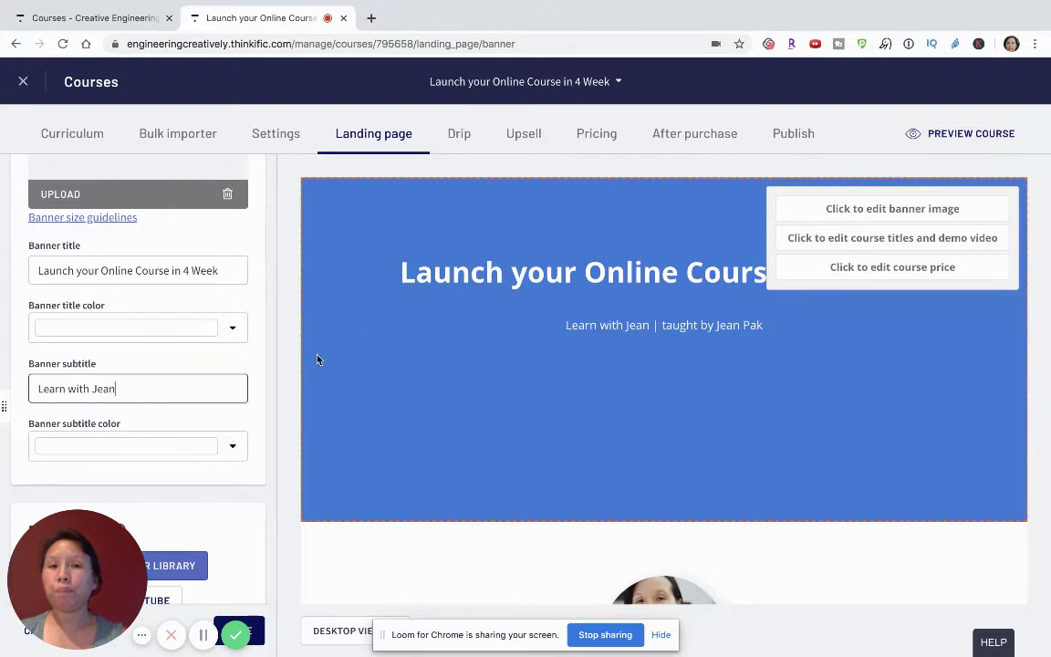
Step: Examine the demo video options in the banner settings, including the list of videos available from the library
scroll(211, 441, down, 1)
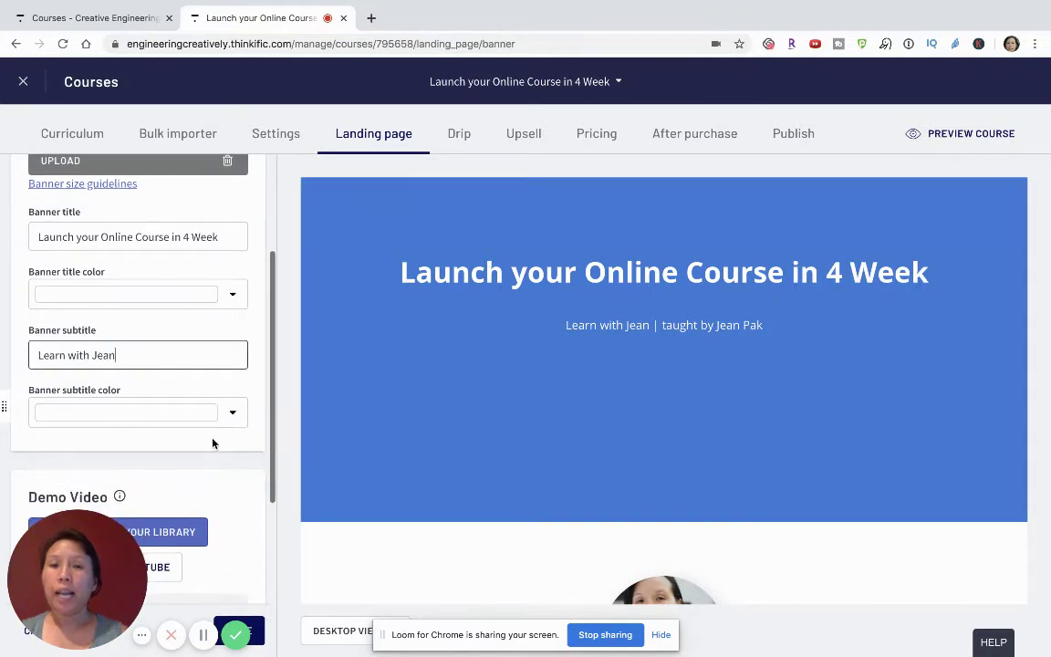
scroll(212, 443, up, 3)
scroll(211, 440, down, 4)
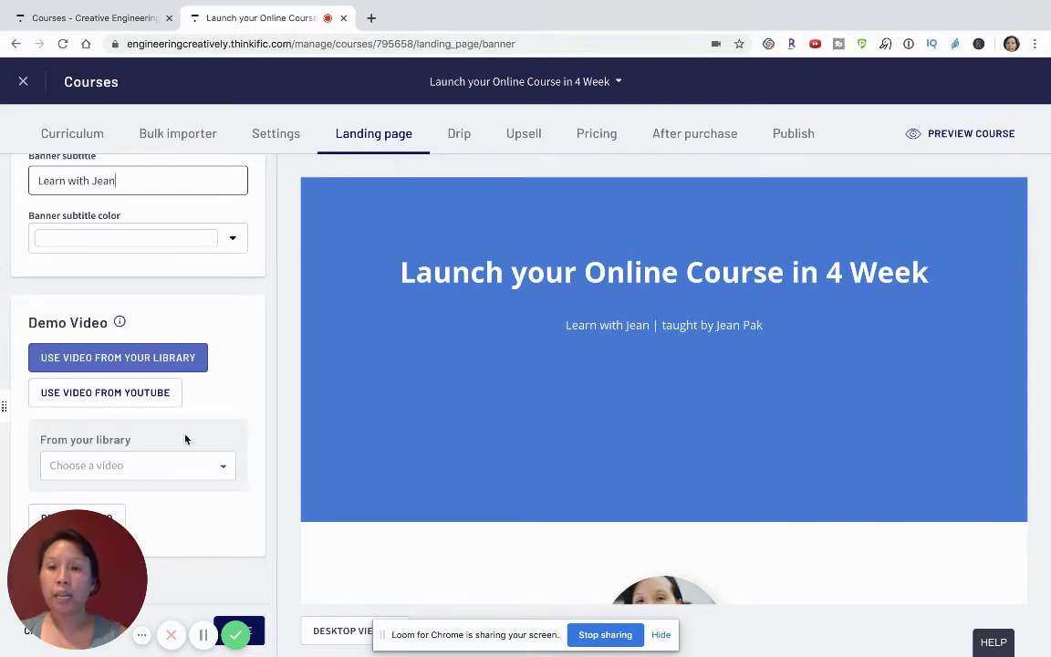
right_click(244, 520)
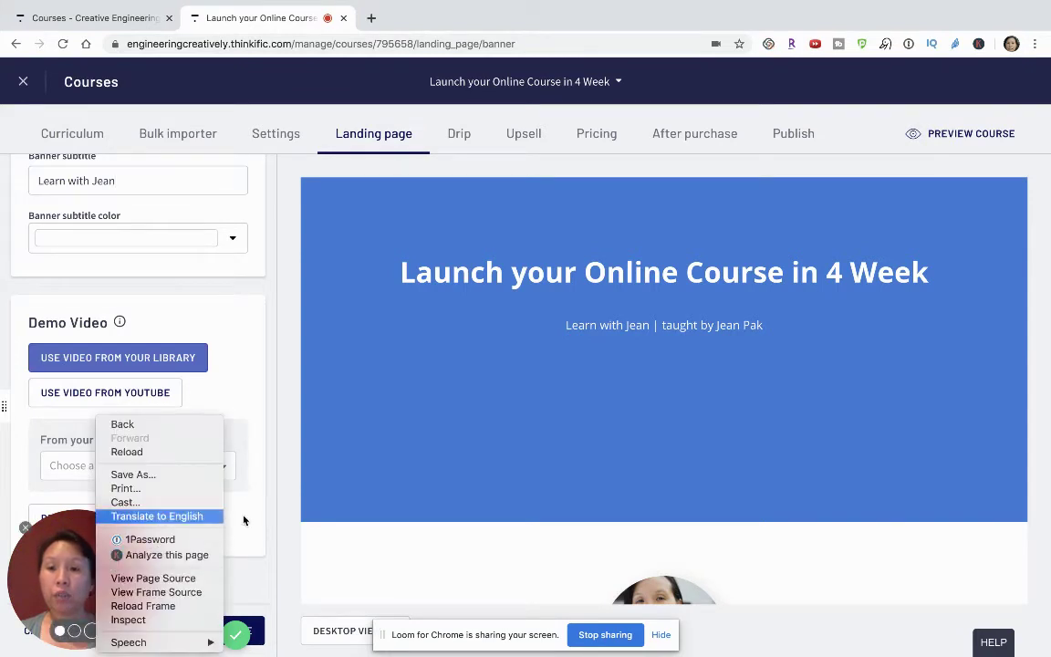
click(289, 513)
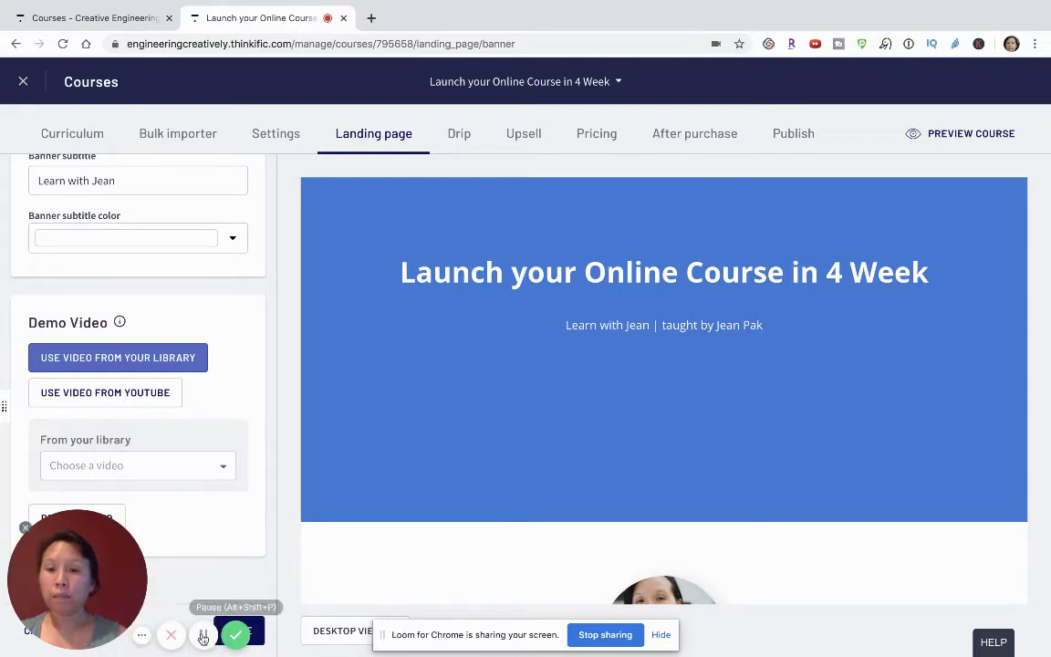
drag(204, 636, 973, 607)
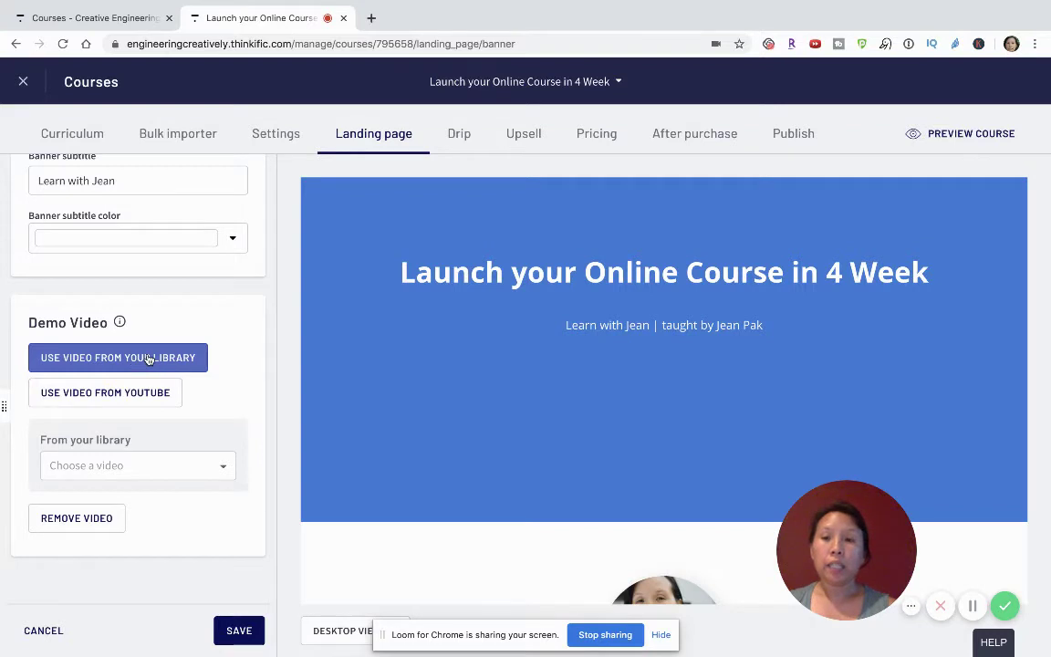
click(144, 464)
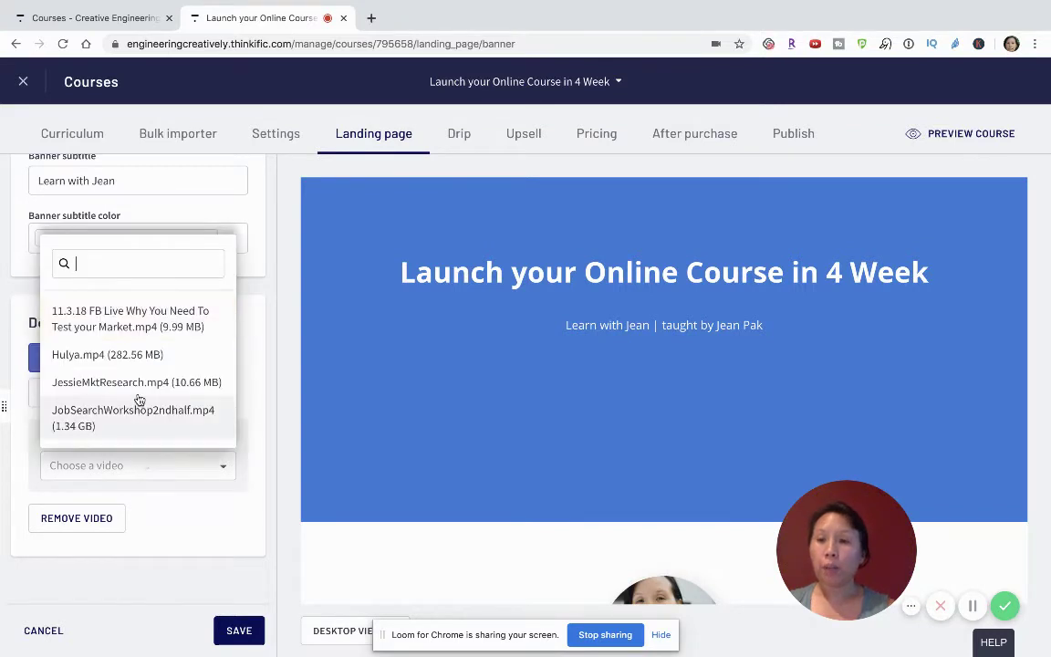
scroll(148, 352, down, 1)
click(194, 509)
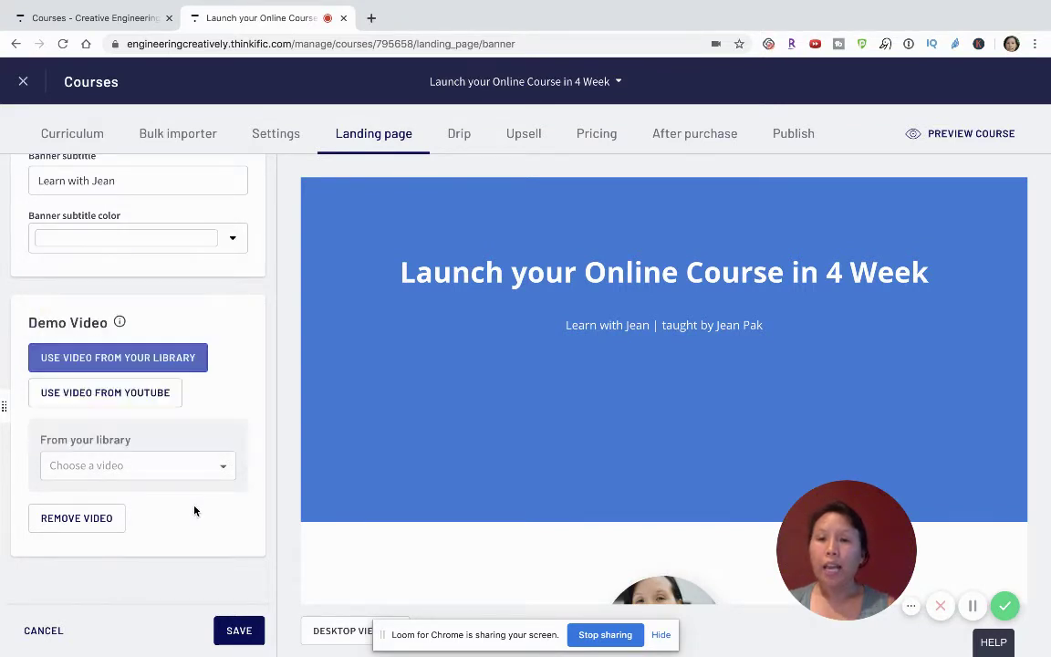
mouse_move(529, 501)
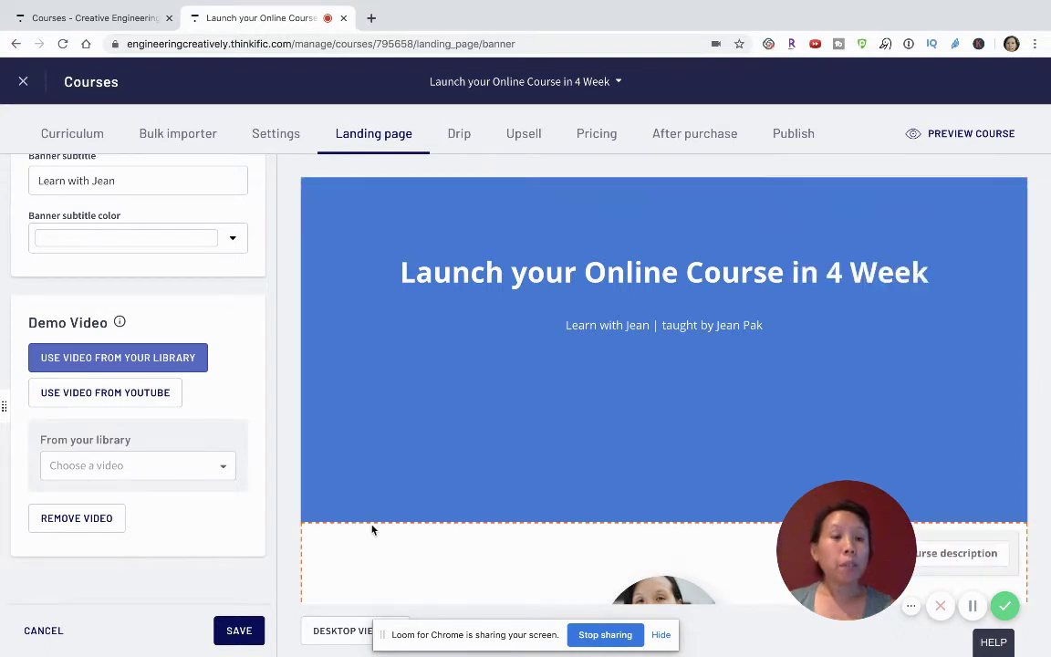
Step: Save the banner settings and return to the landing page's section overview
click(239, 630)
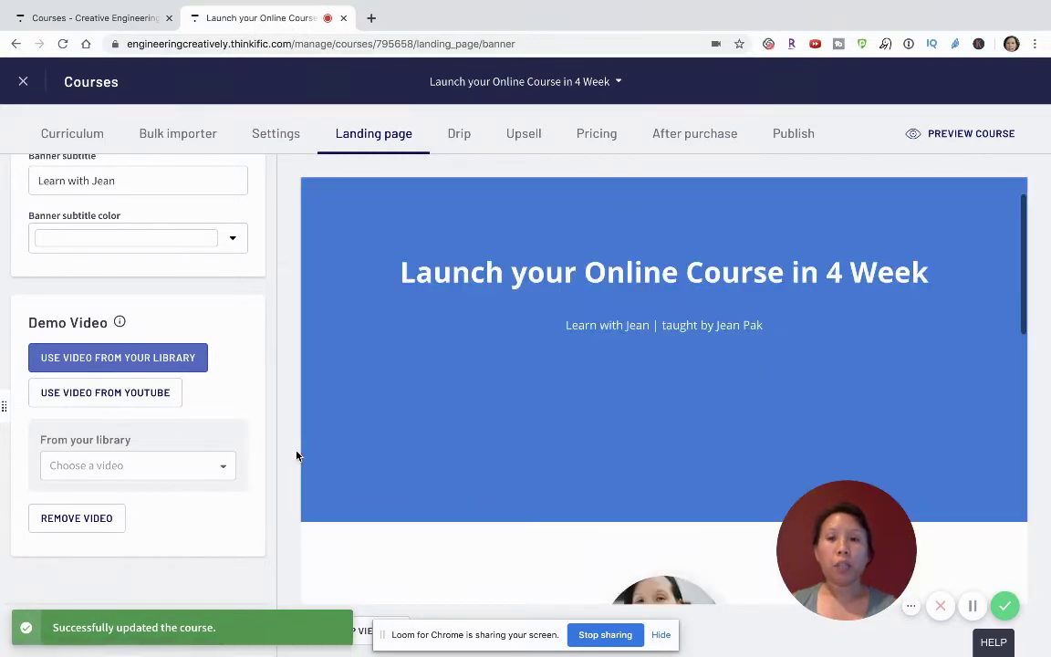
scroll(173, 328, up, 4)
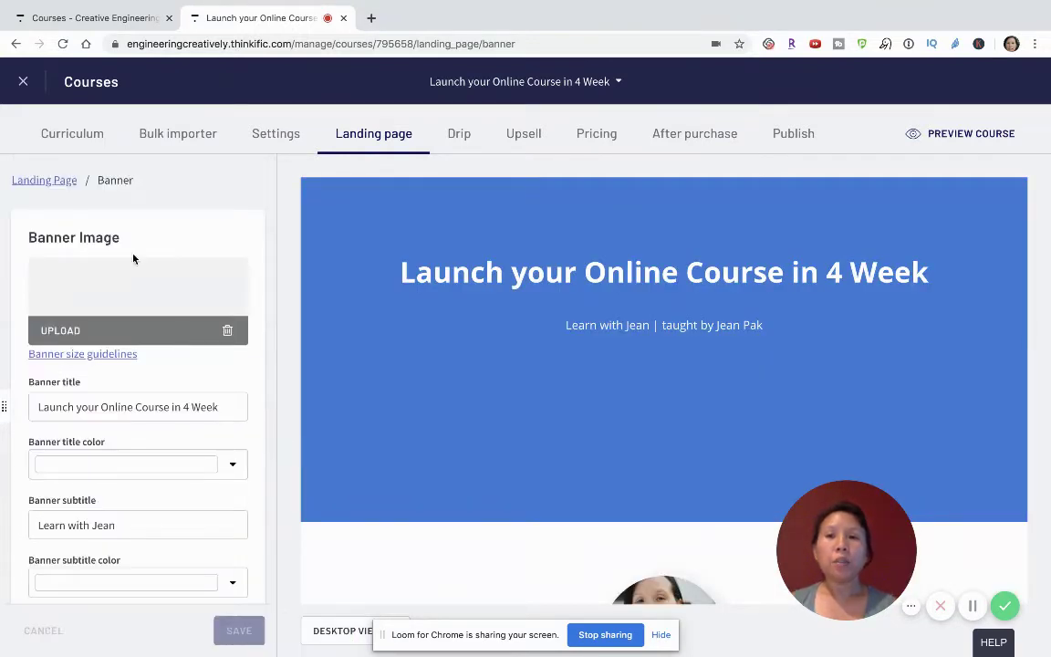
click(52, 183)
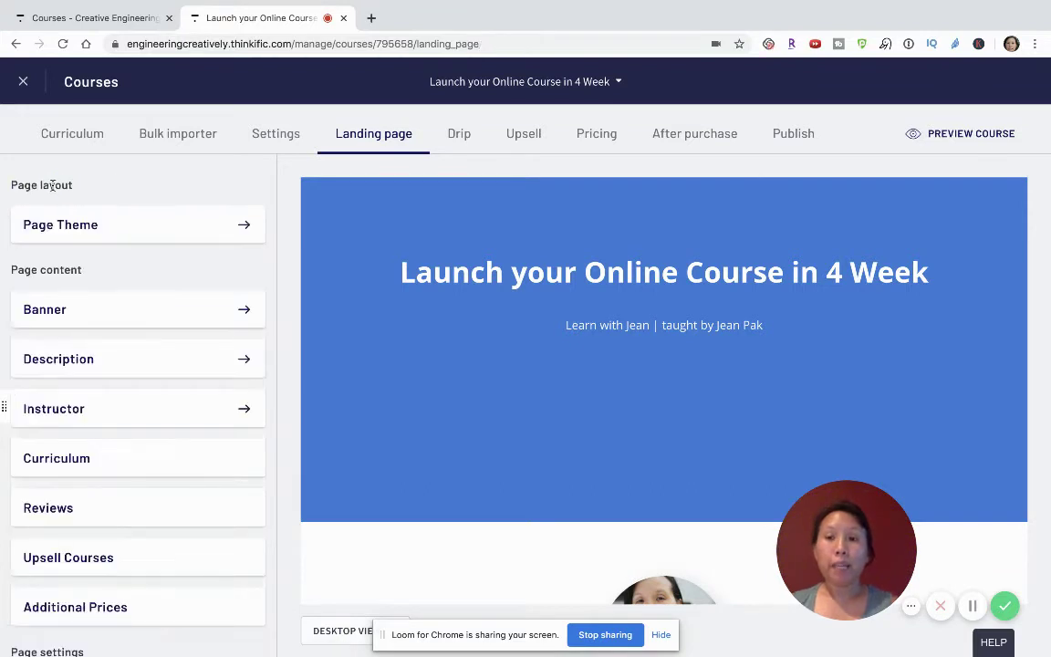
Step: Enter "This is a course on how to build and scale your business in 4 weeks." as the landing page's course description
scroll(158, 369, down, 2)
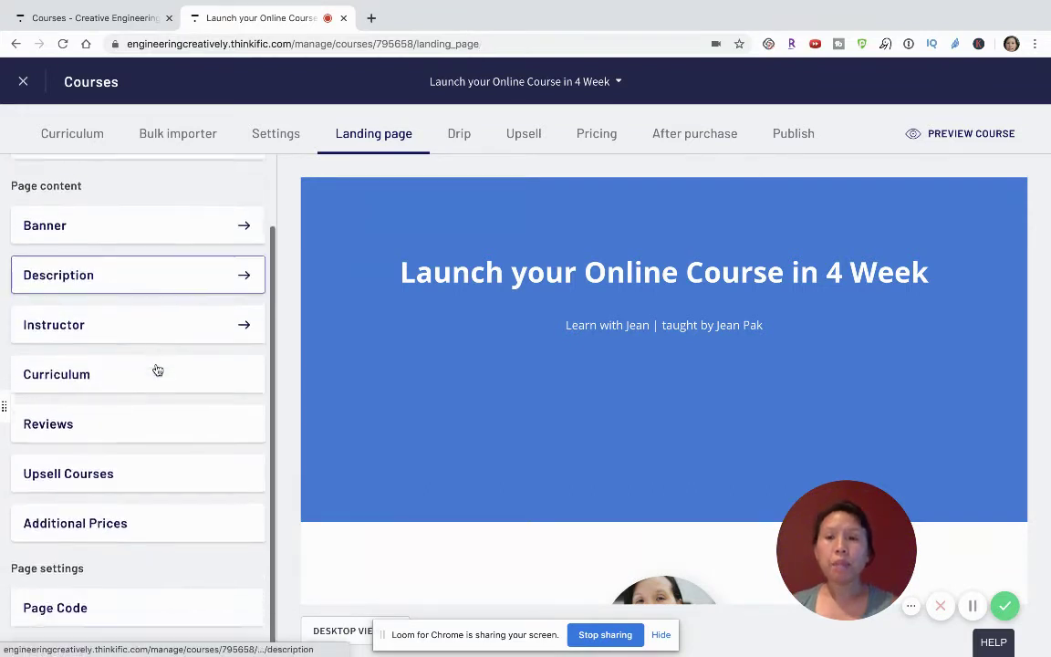
scroll(158, 369, up, 2)
click(156, 369)
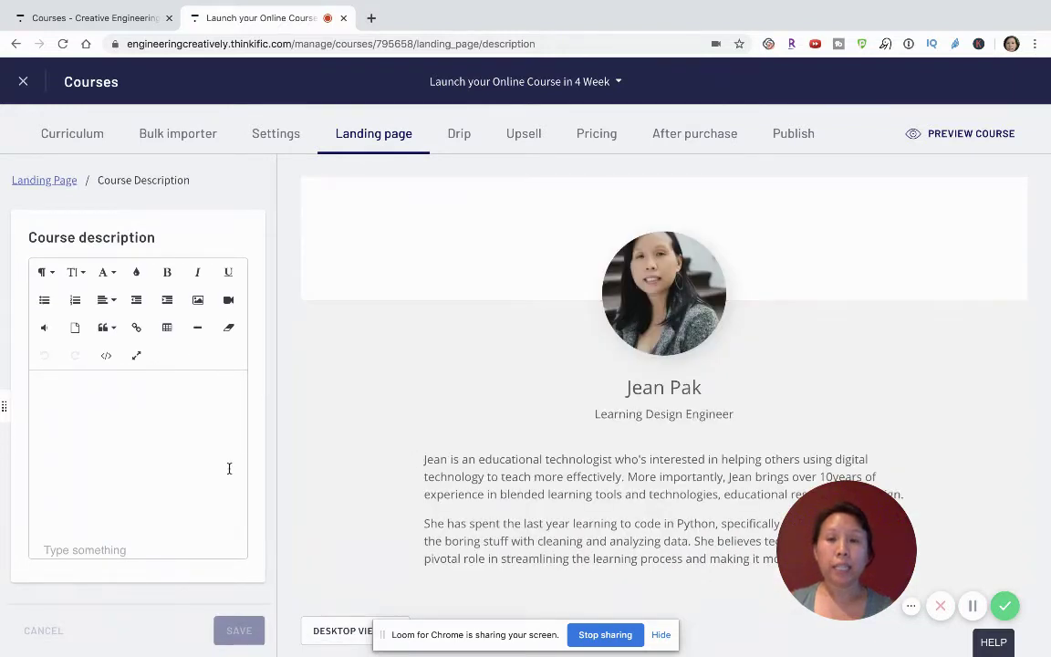
click(228, 470)
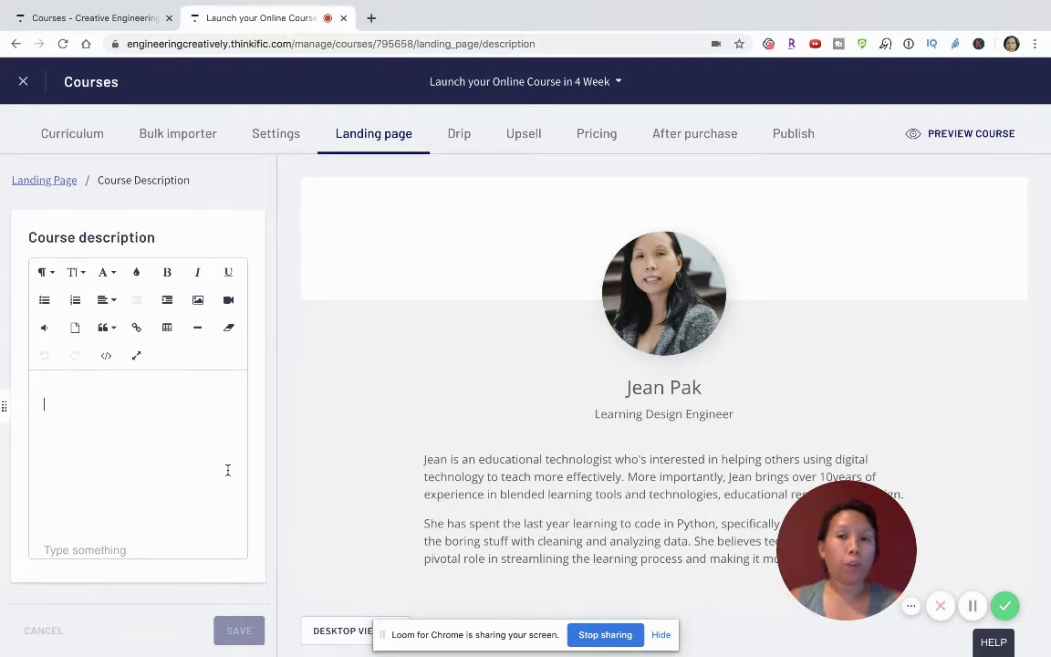
text(This is a course o)
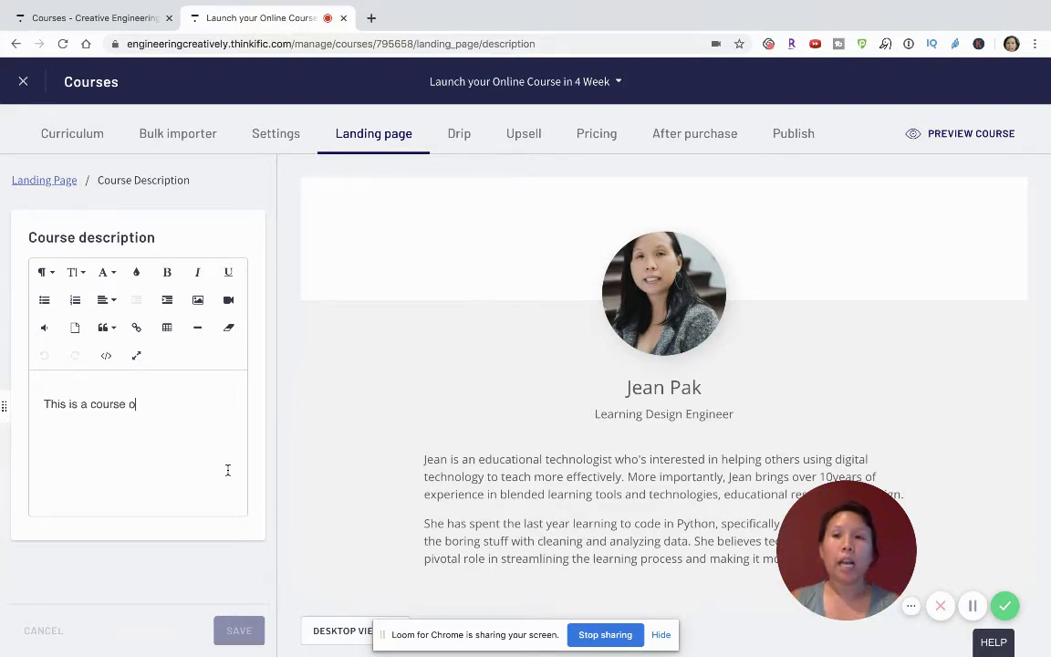
text(n how to build and scal eyou)
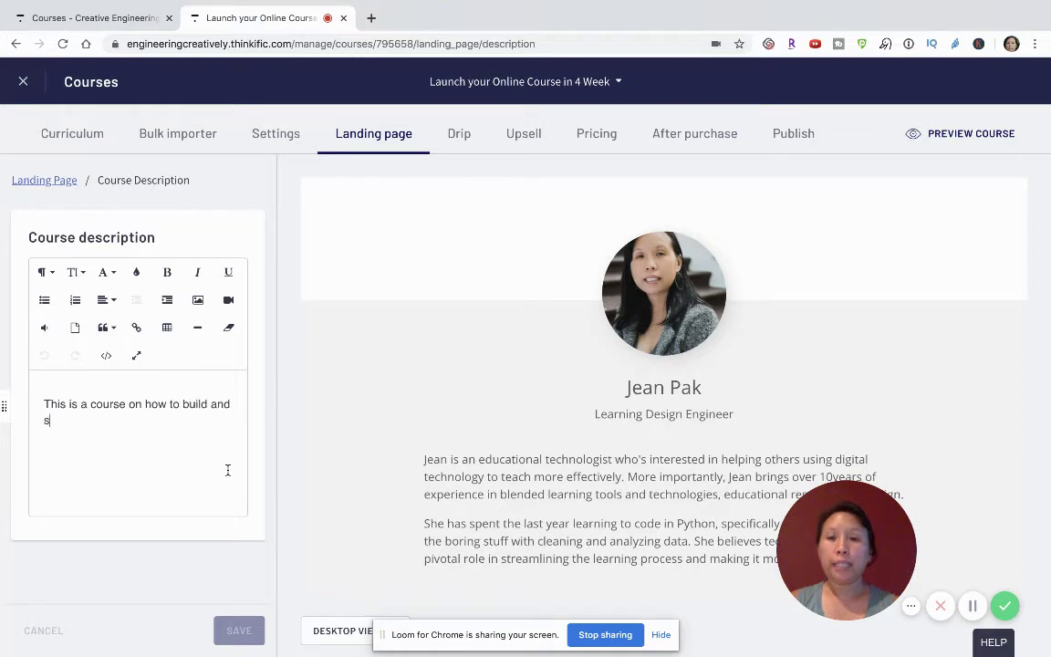
key(BackSpace)
key(BackSpace)
key(BackSpace)
key(BackSpace)
key(BackSpace)
key(BackSpace)
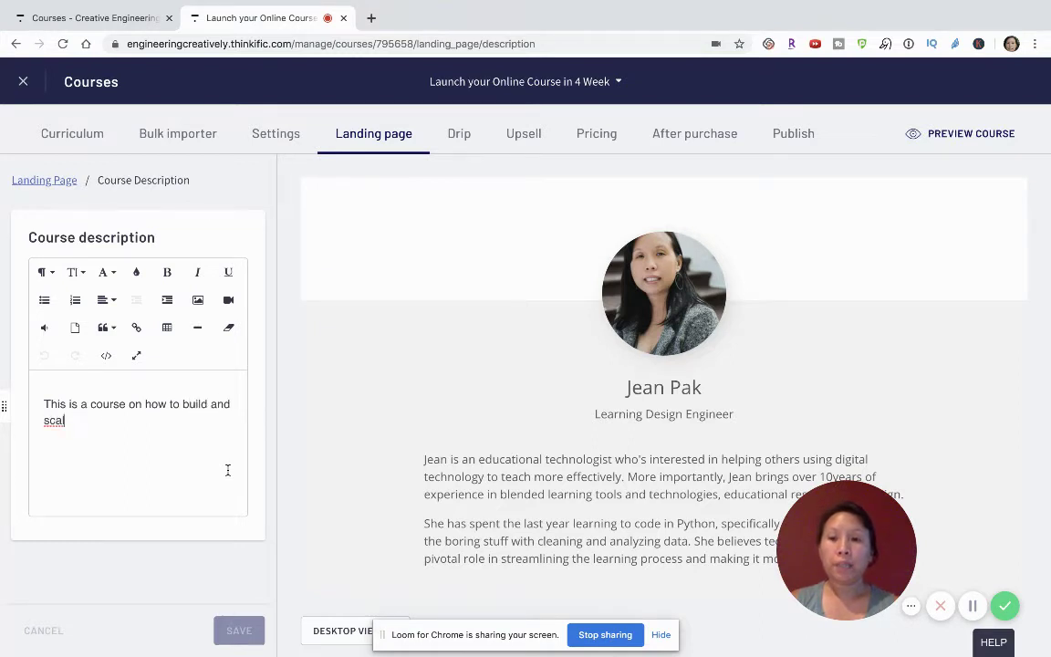
text(e )
text(le your bu)
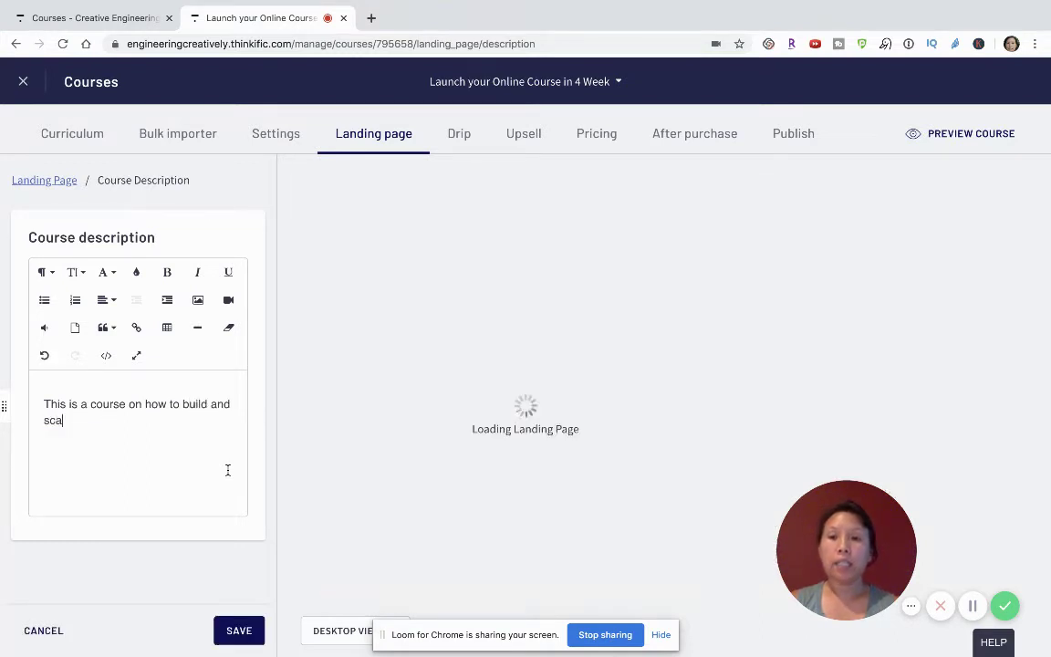
text(siness in r)
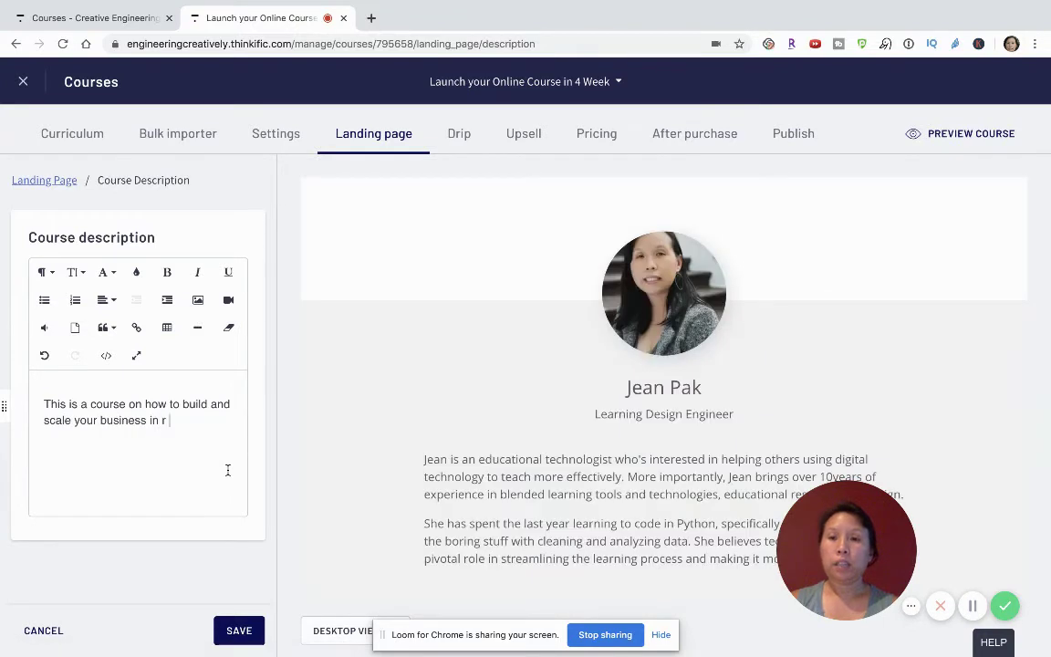
text(eal)
key(BackSpace)
key(BackSpace)
key(BackSpace)
key(BackSpace)
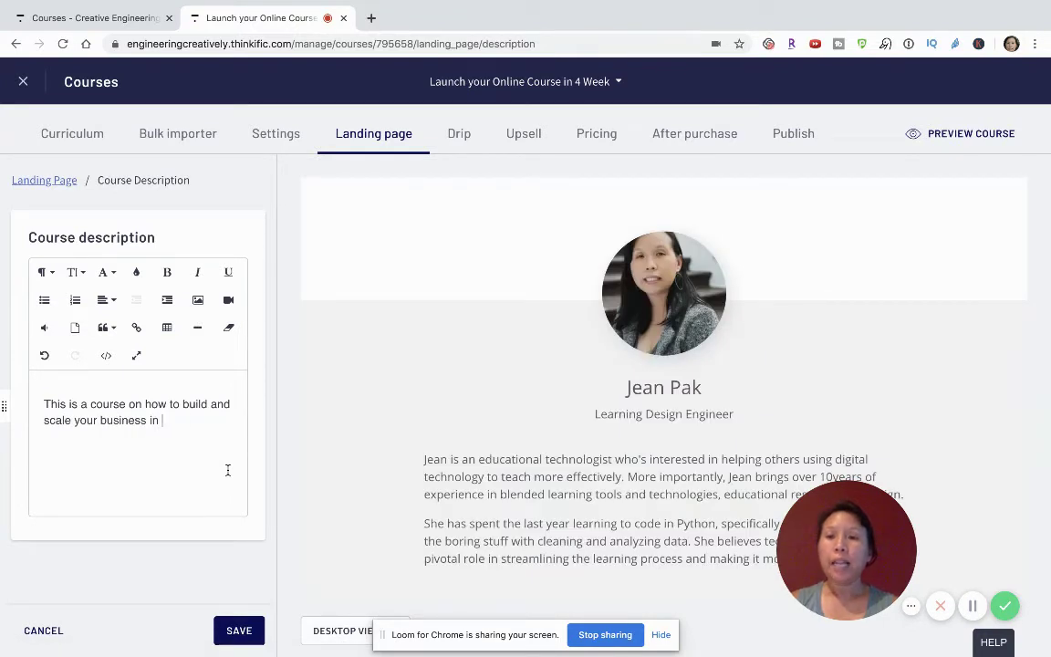
text(4 weeks.)
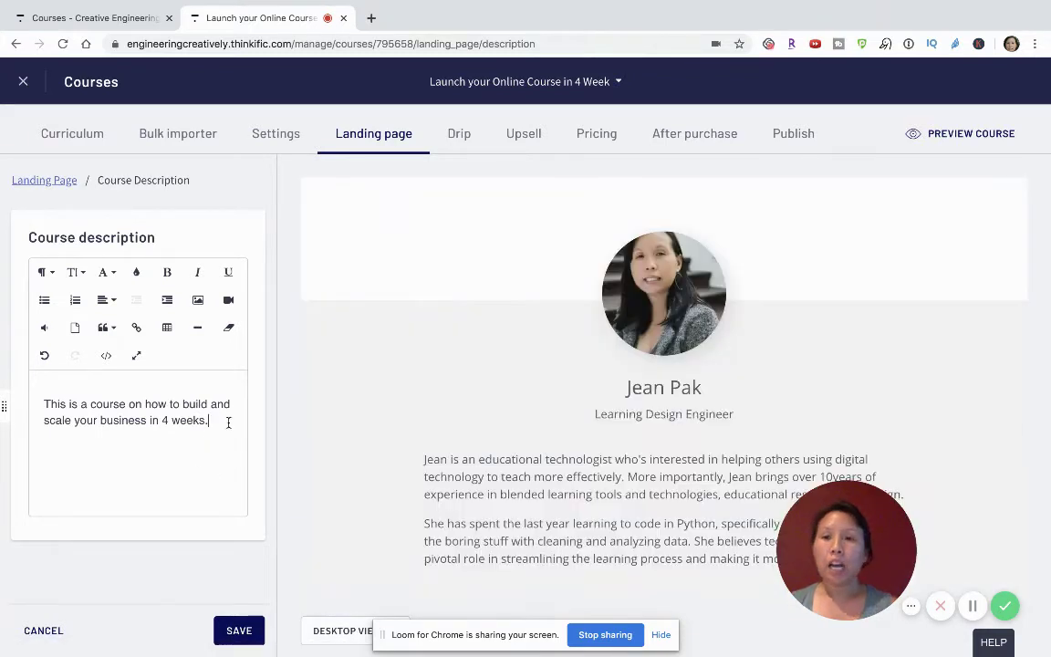
Step: Check the typefaces available for the course description and enlarge the font size of its whole text
drag(228, 422, 12, 406)
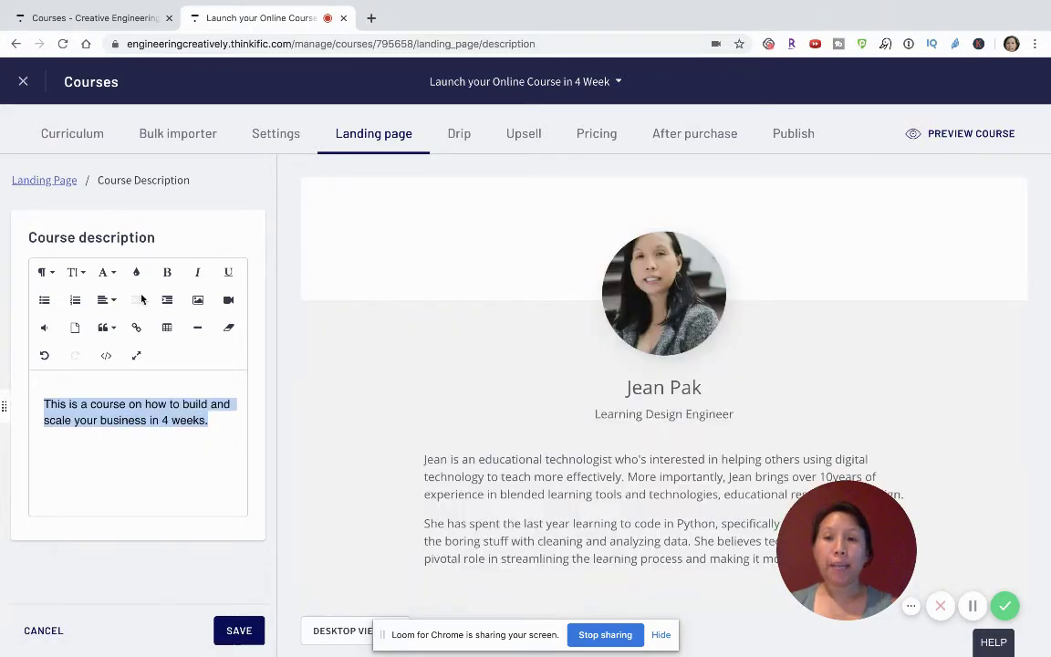
click(108, 272)
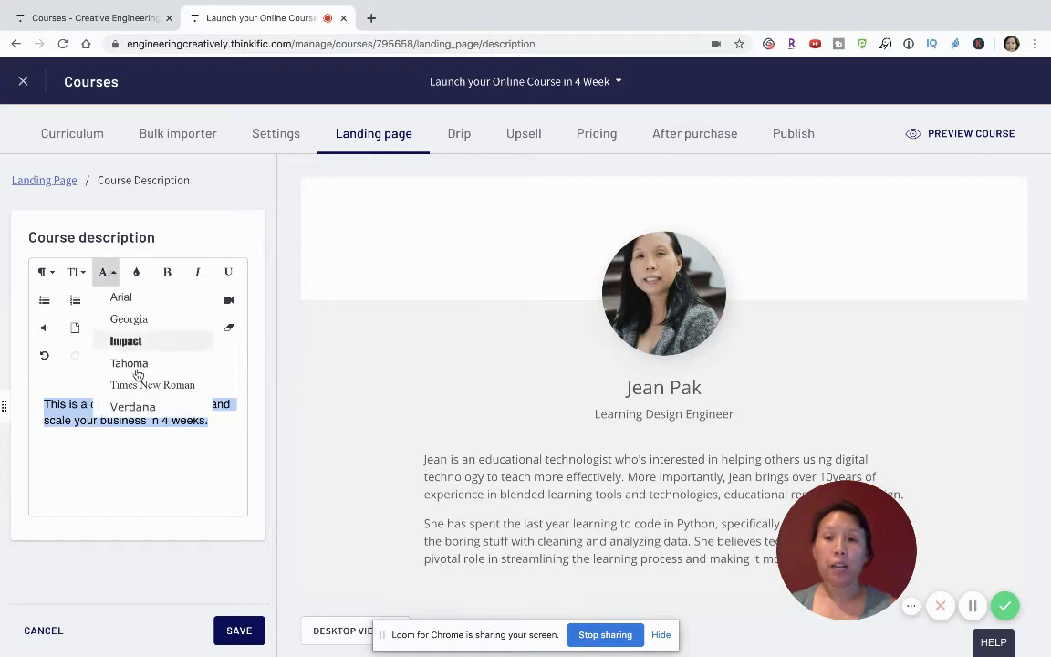
click(134, 440)
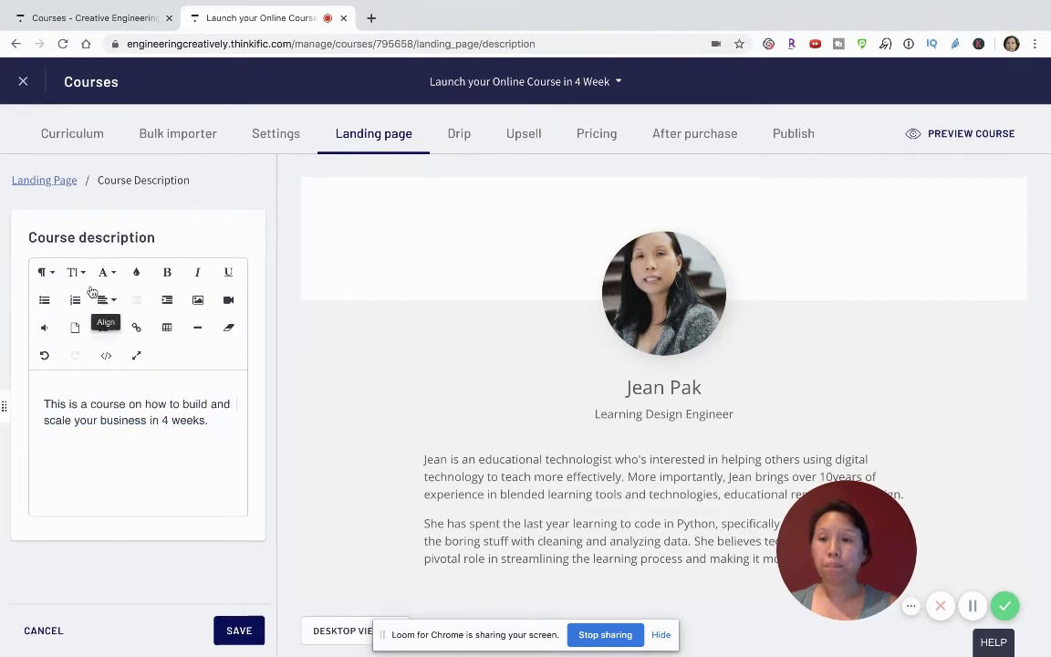
drag(210, 422, 6, 382)
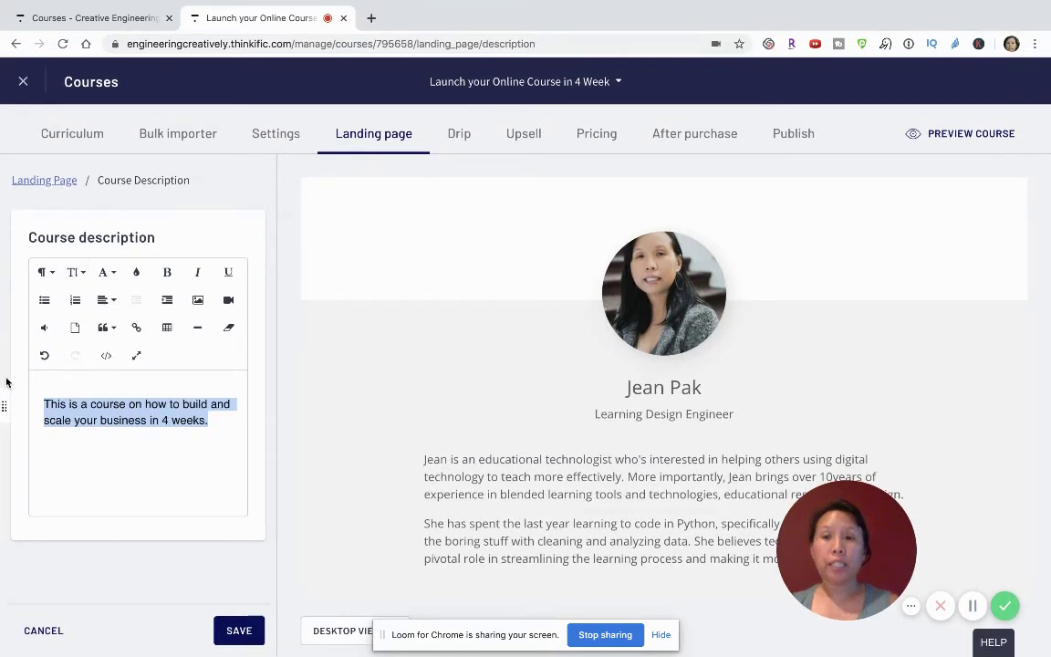
scroll(412, 417, down, 2)
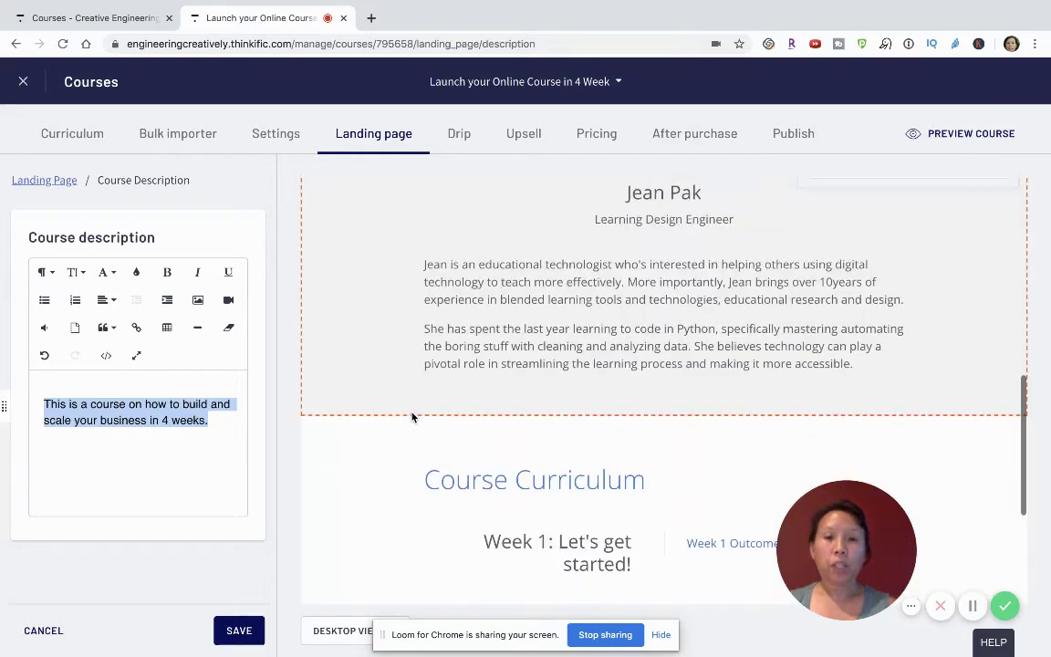
click(105, 272)
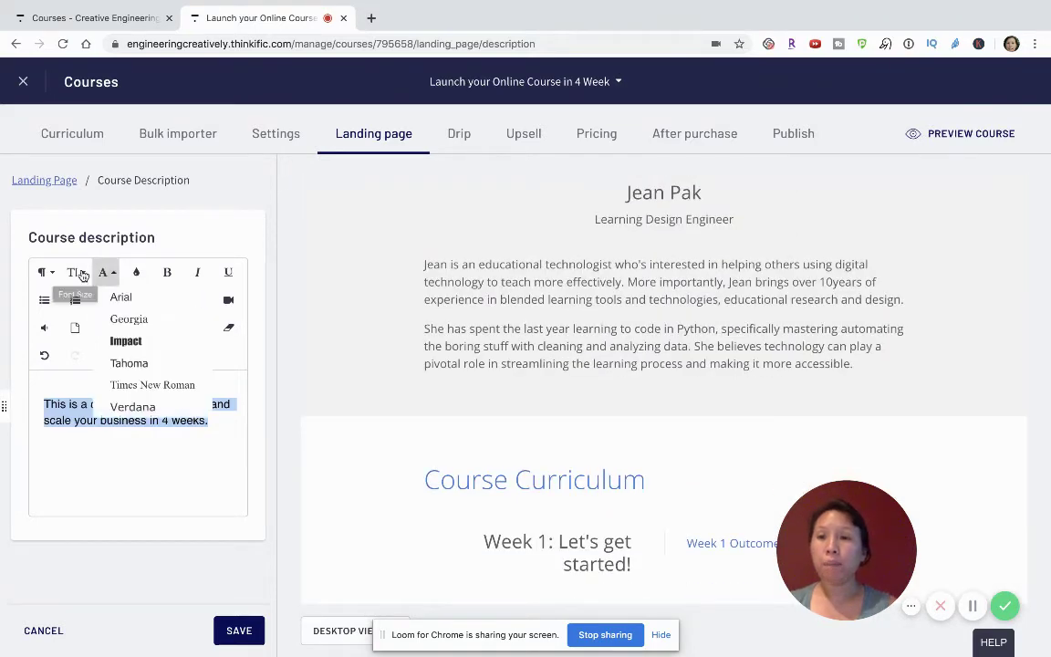
click(80, 274)
click(86, 385)
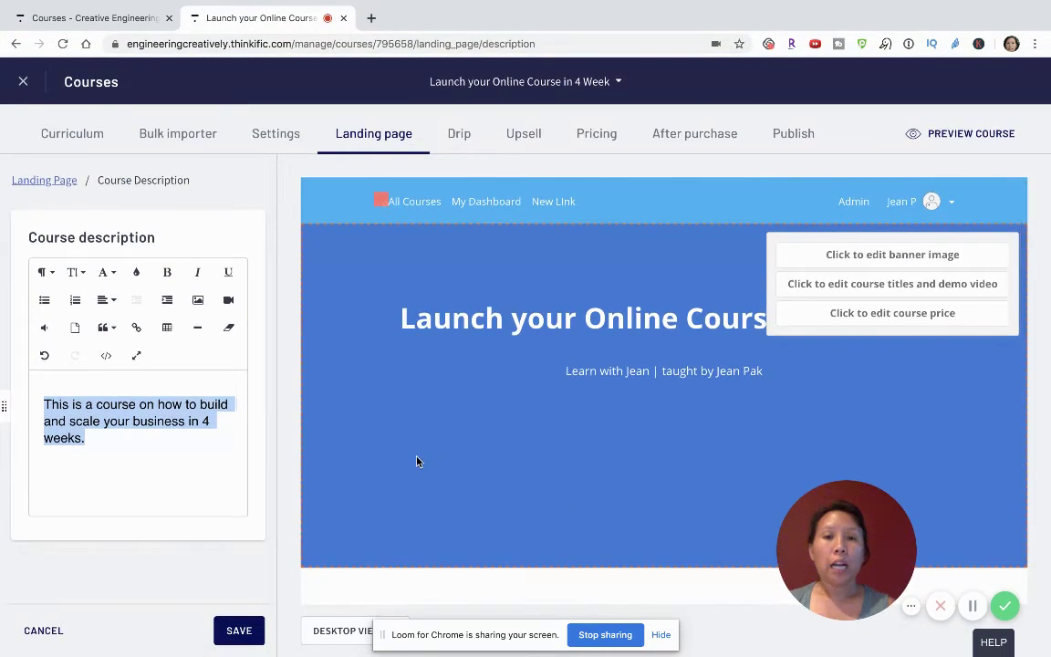
Step: Save the course description and return to the landing page's section overview
scroll(416, 461, down, 15)
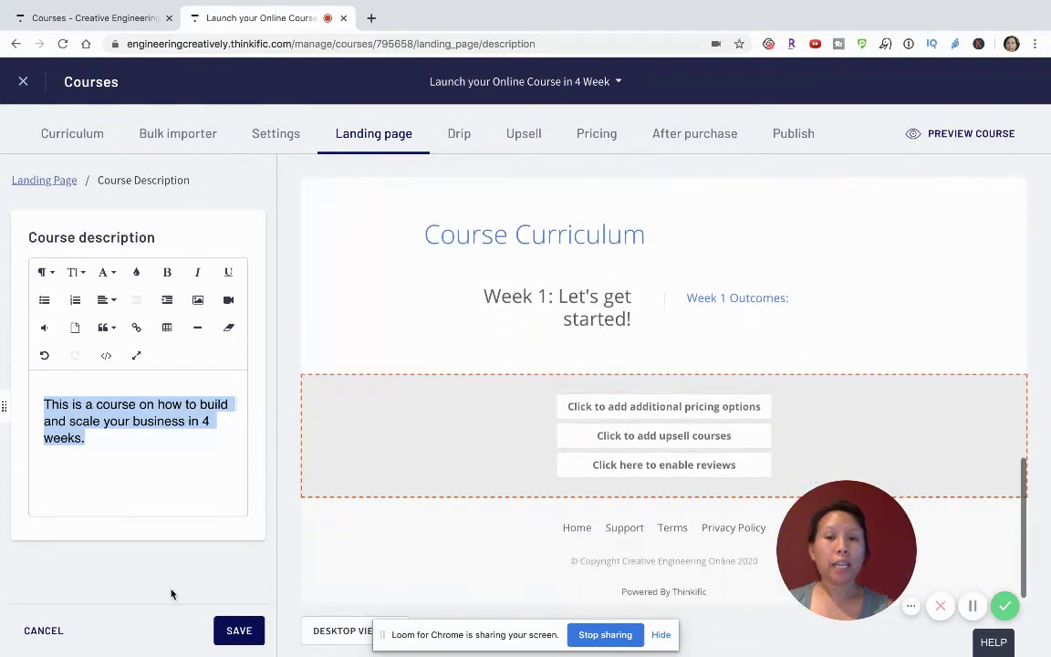
click(239, 629)
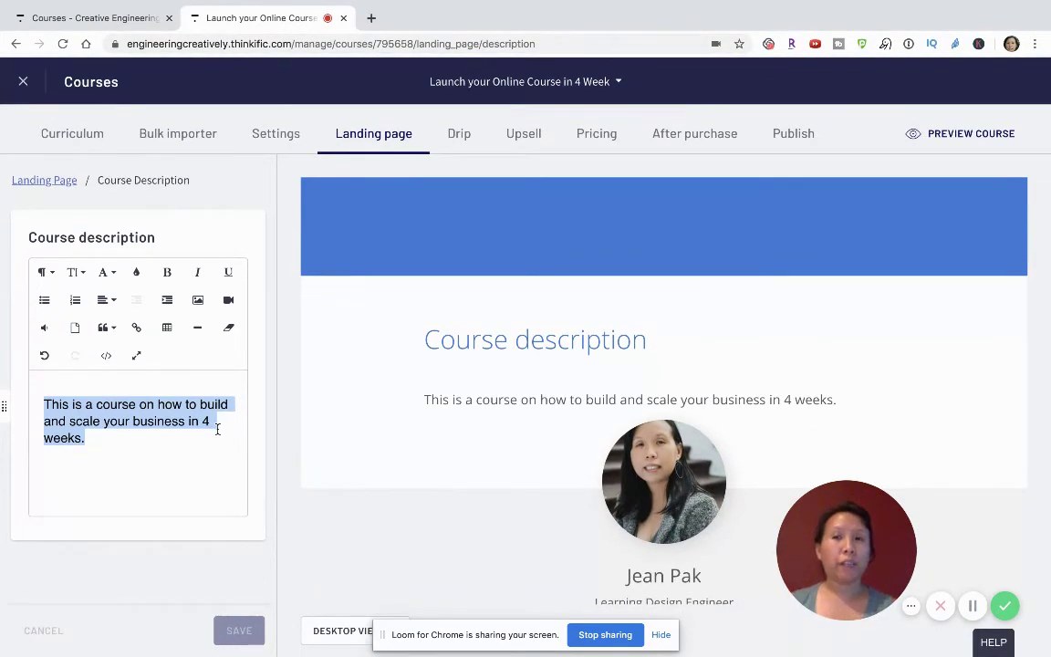
click(59, 181)
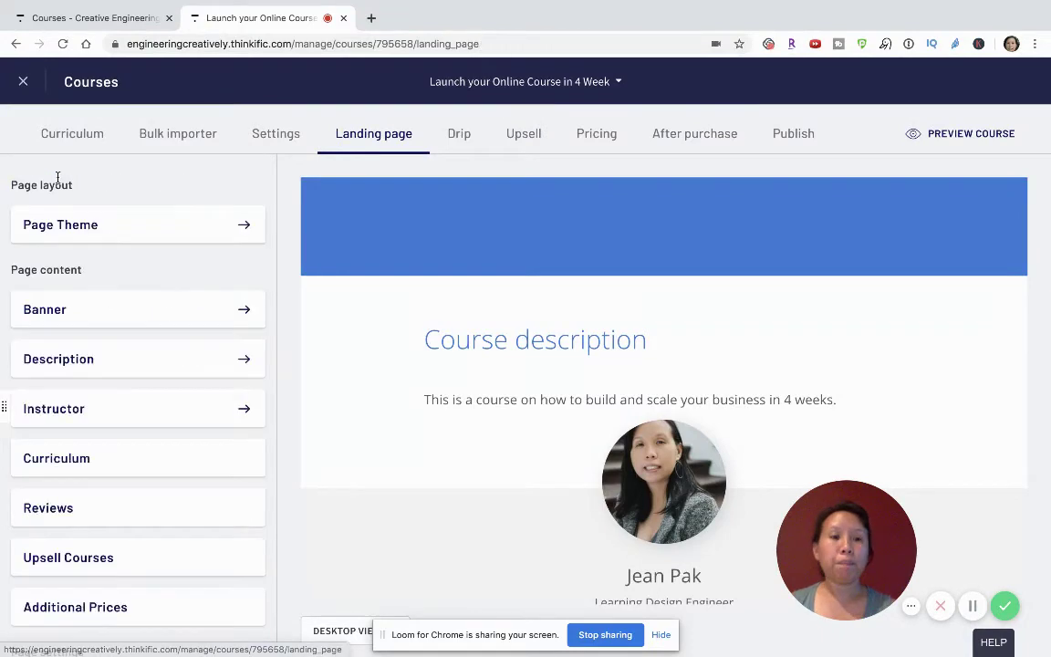
Step: Open the landing page's instructor settings and change the instructor's title to "Instructor"
click(138, 418)
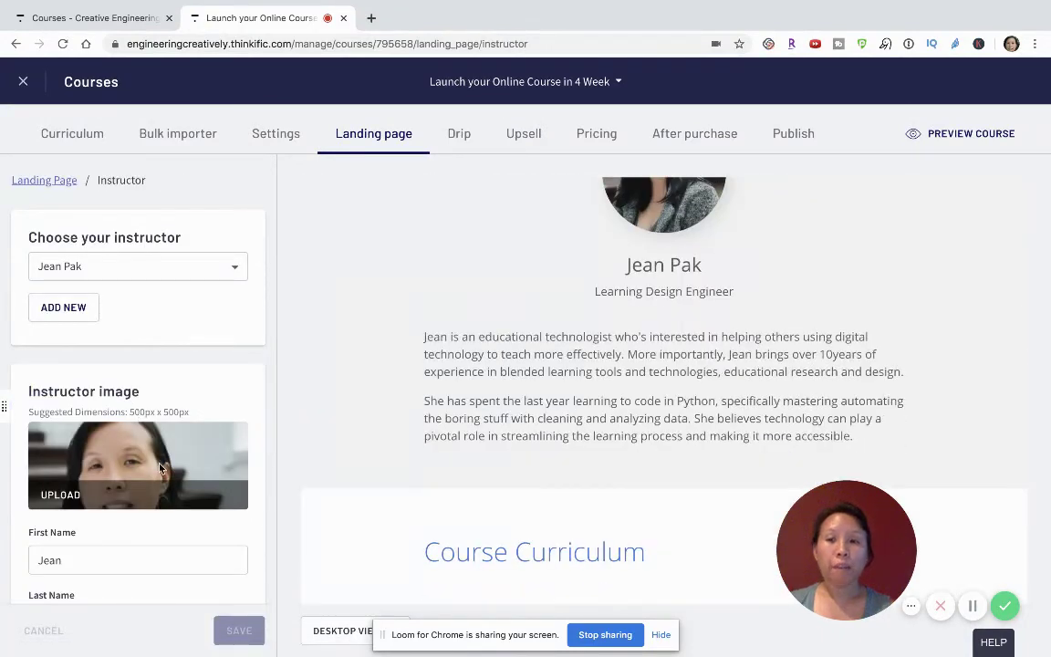
scroll(160, 467, down, 1)
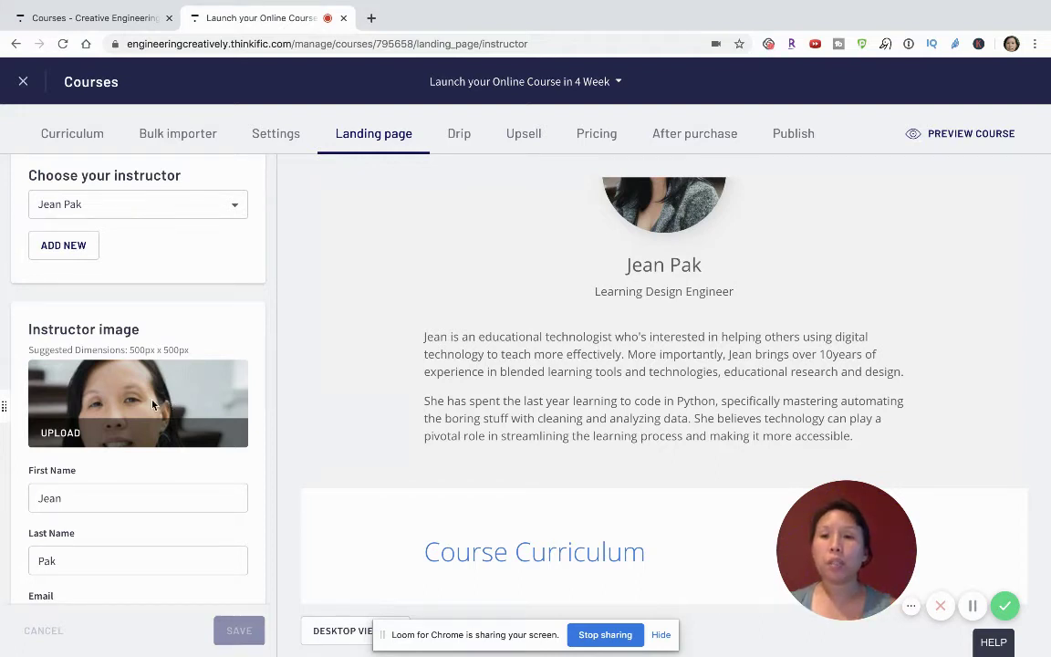
scroll(153, 405, down, 2)
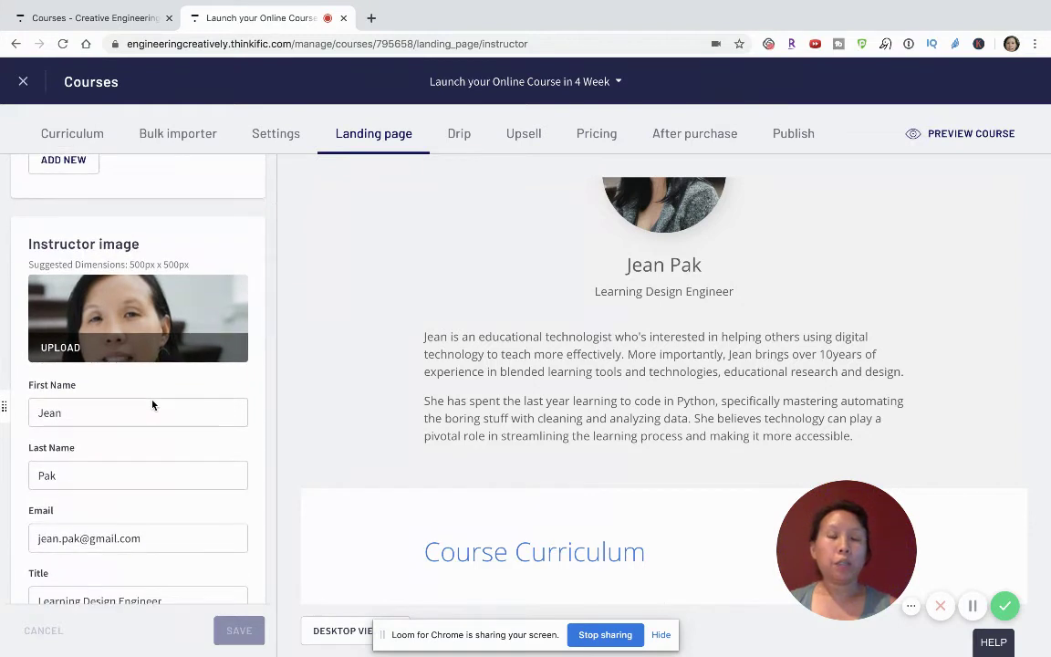
scroll(153, 406, down, 5)
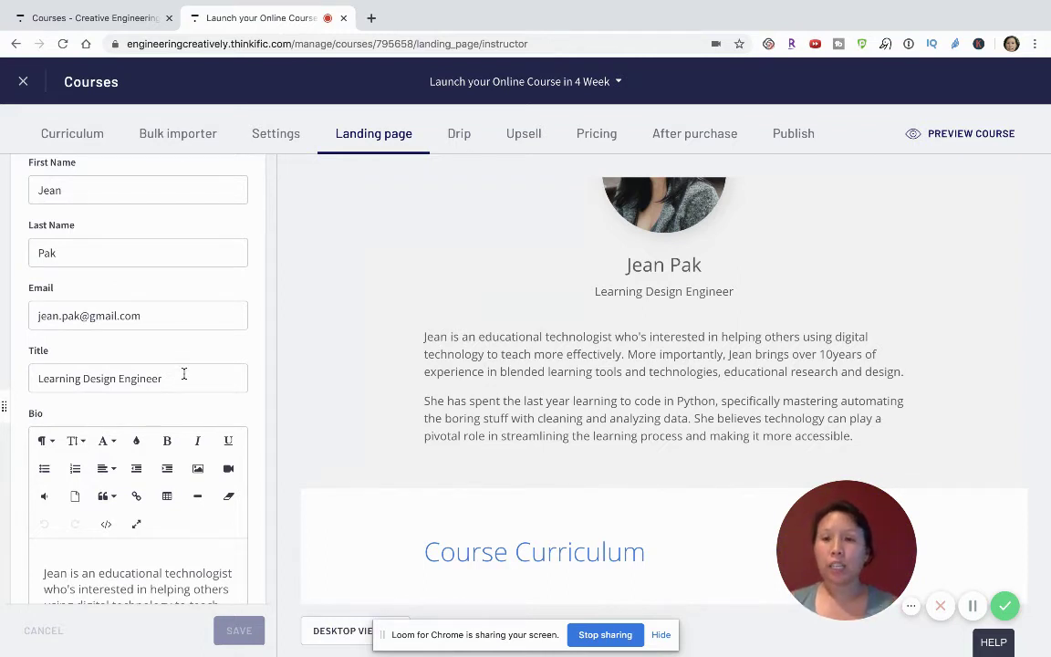
drag(183, 374, 0, 370)
text(Instru)
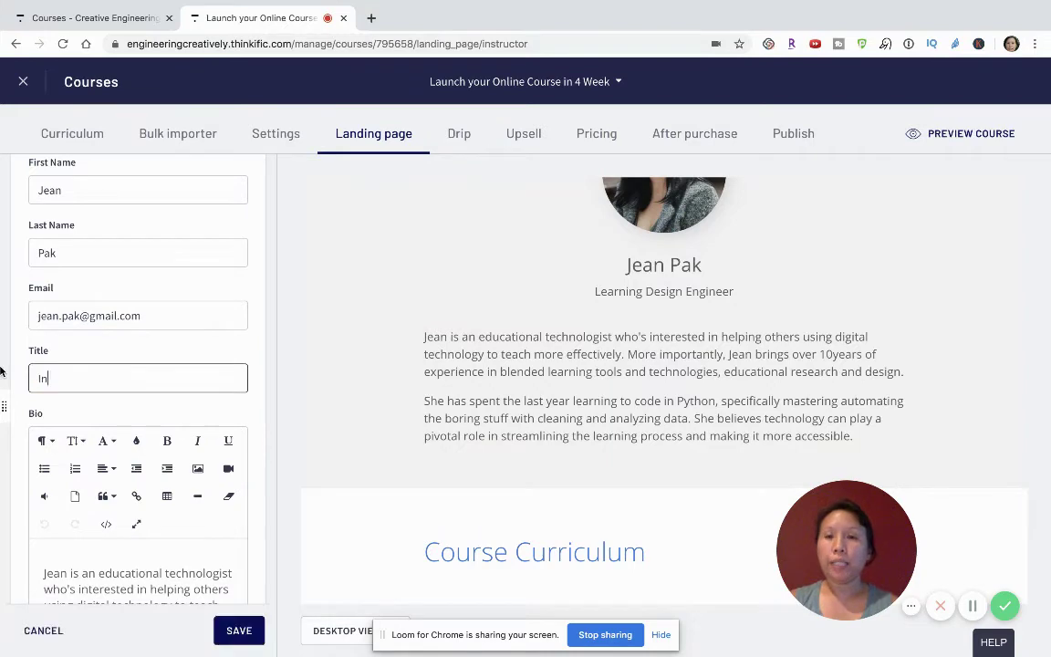
text(ctor)
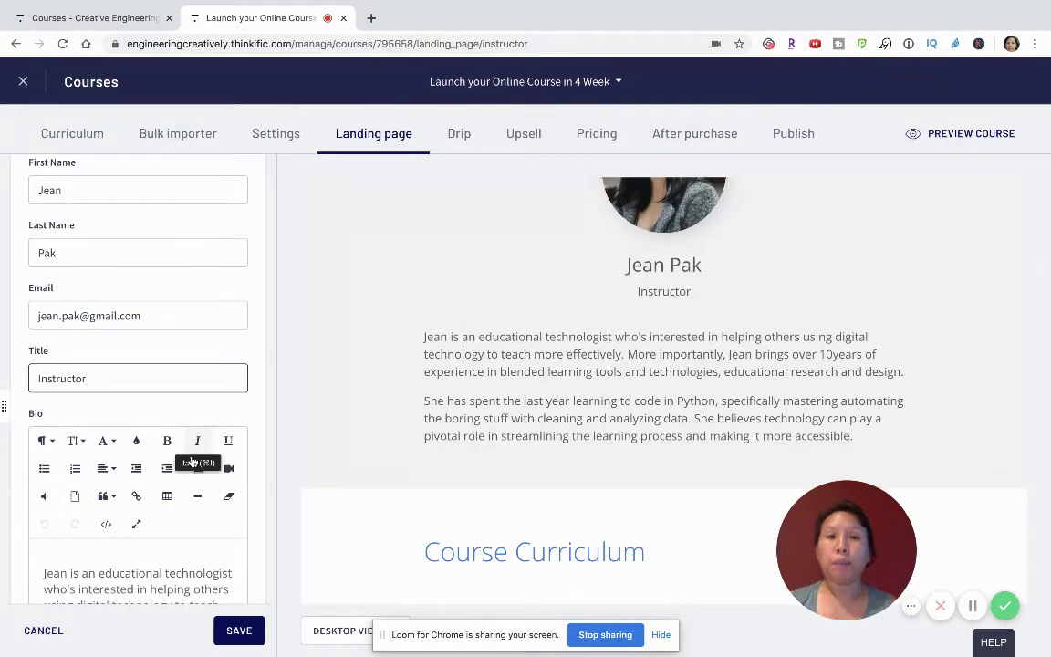
Step: Examine the instructor's bio text and the font size and typeface options available for it
scroll(194, 464, down, 1)
scroll(194, 464, down, 3)
scroll(193, 463, down, 3)
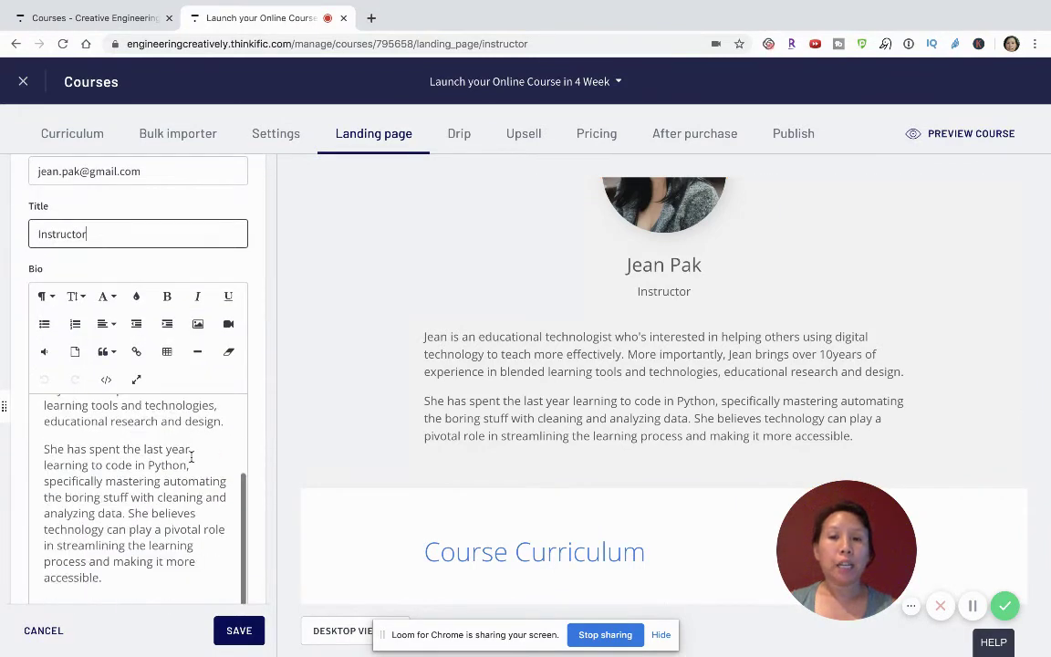
scroll(170, 480, up, 1)
scroll(170, 480, down, 1)
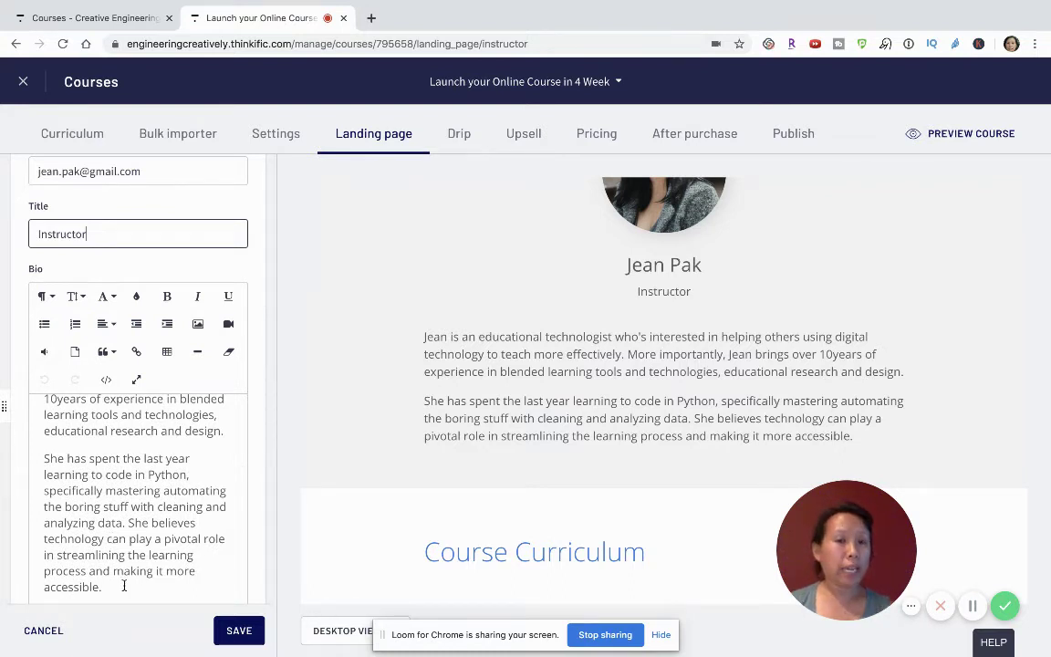
click(75, 301)
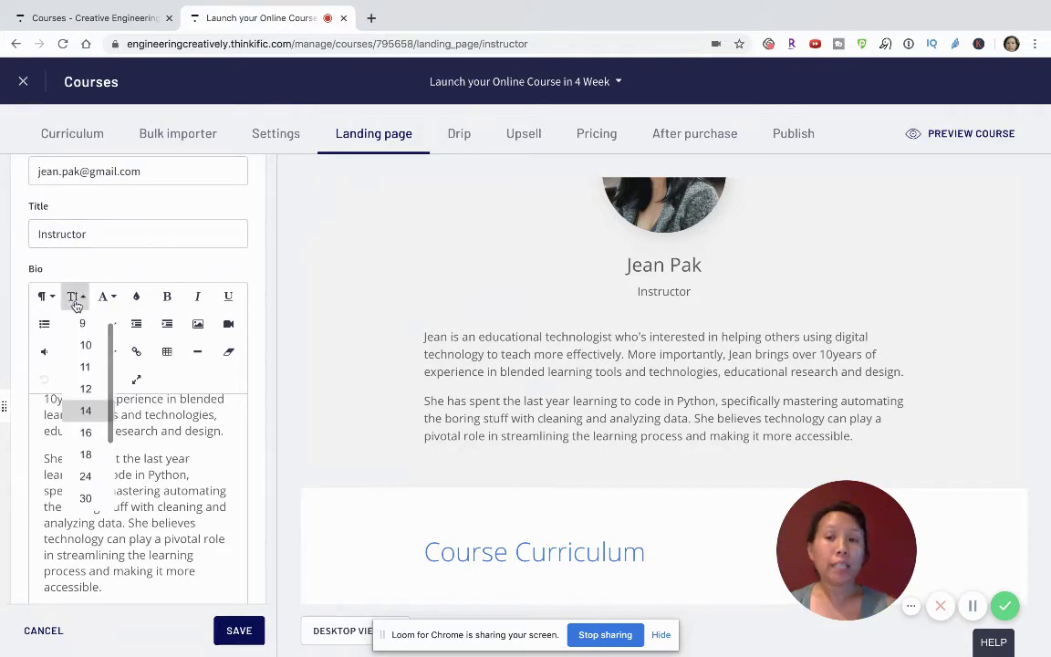
click(108, 297)
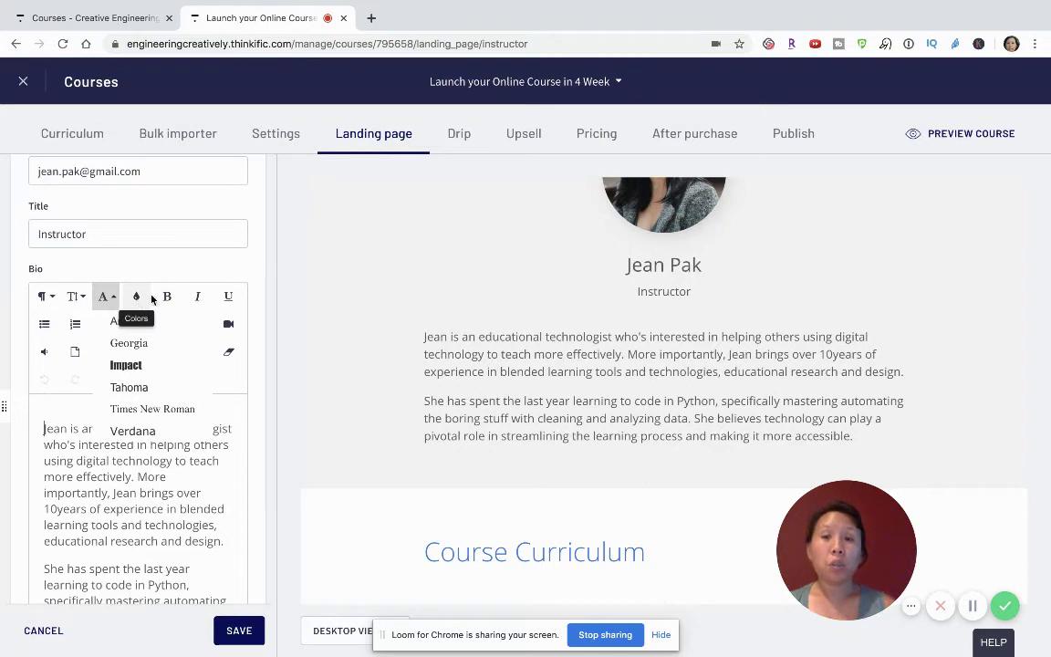
click(59, 472)
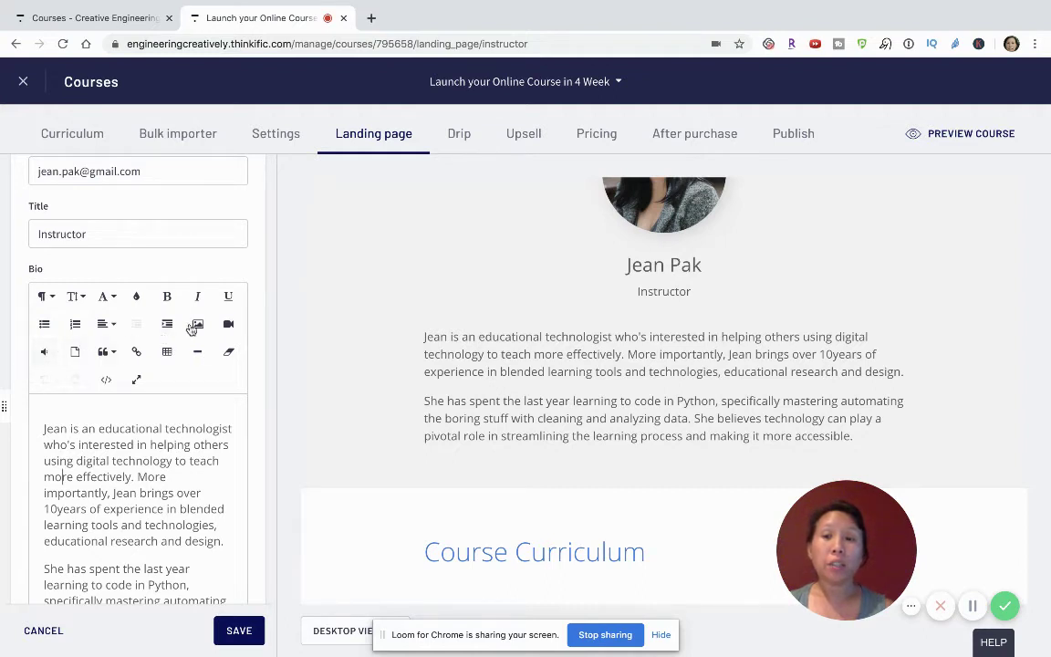
scroll(137, 448, down, 2)
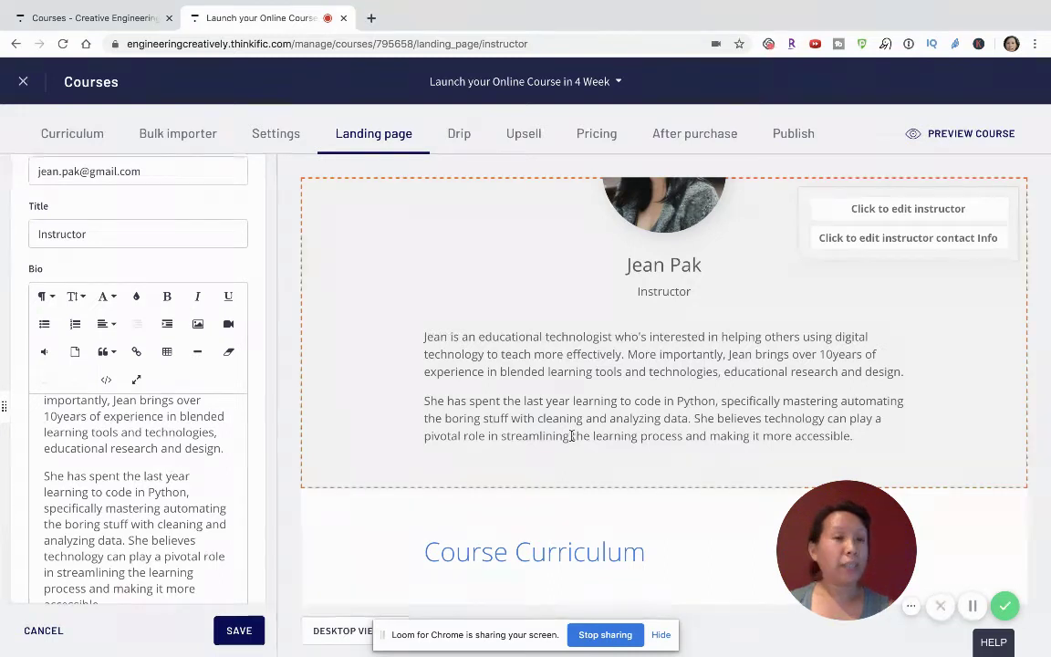
scroll(224, 539, down, 1)
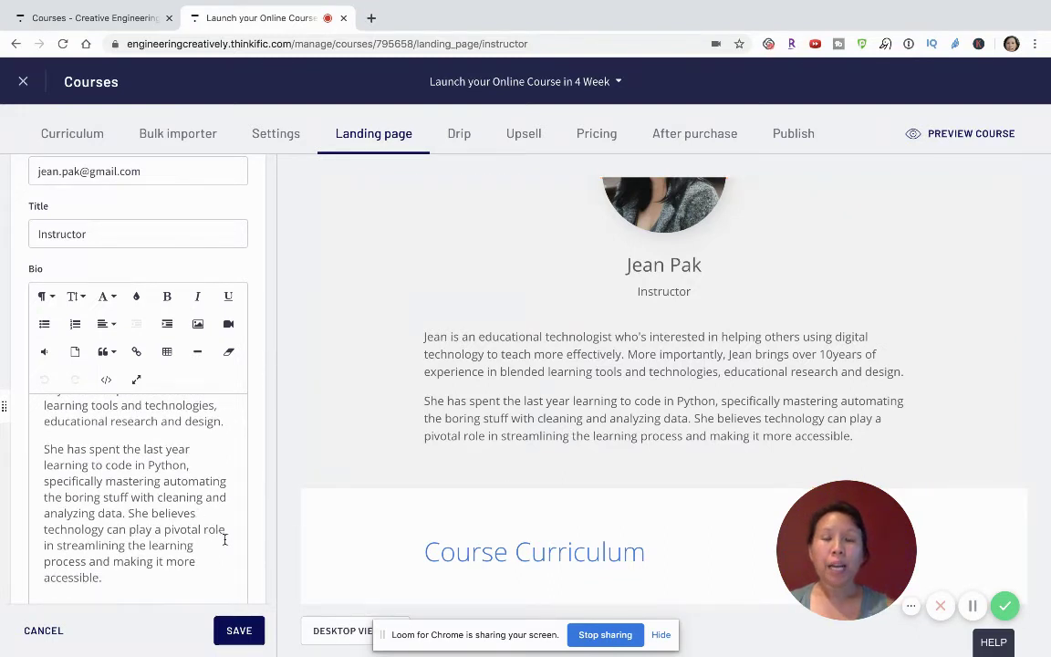
Step: Save the instructor settings and return to the landing page's section overview
click(240, 633)
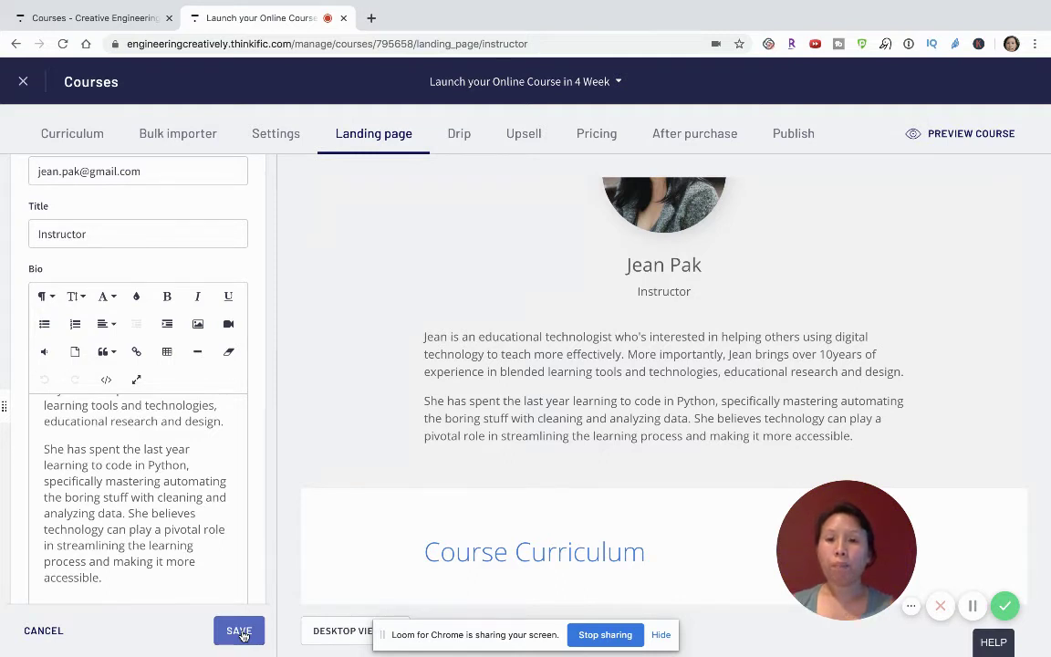
click(240, 631)
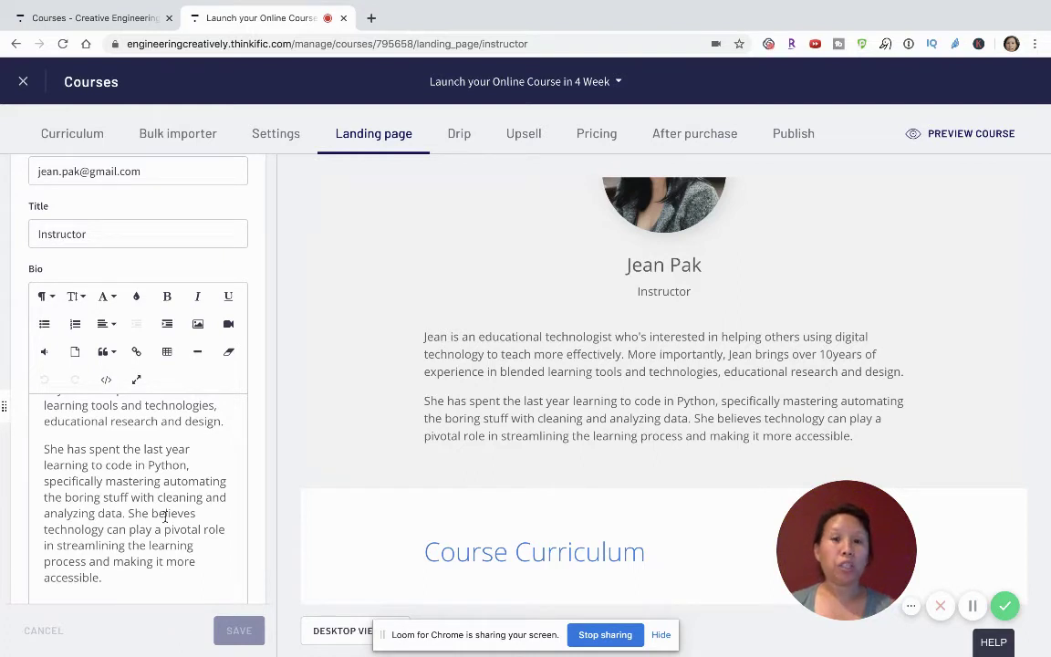
scroll(167, 441, up, 3)
scroll(126, 223, up, 5)
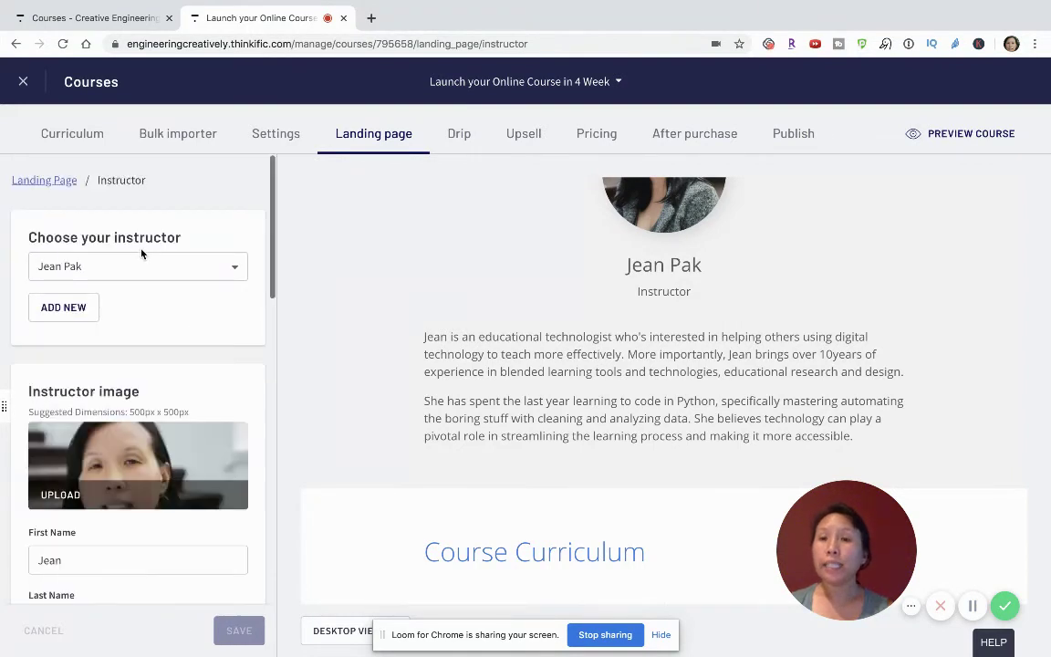
click(55, 182)
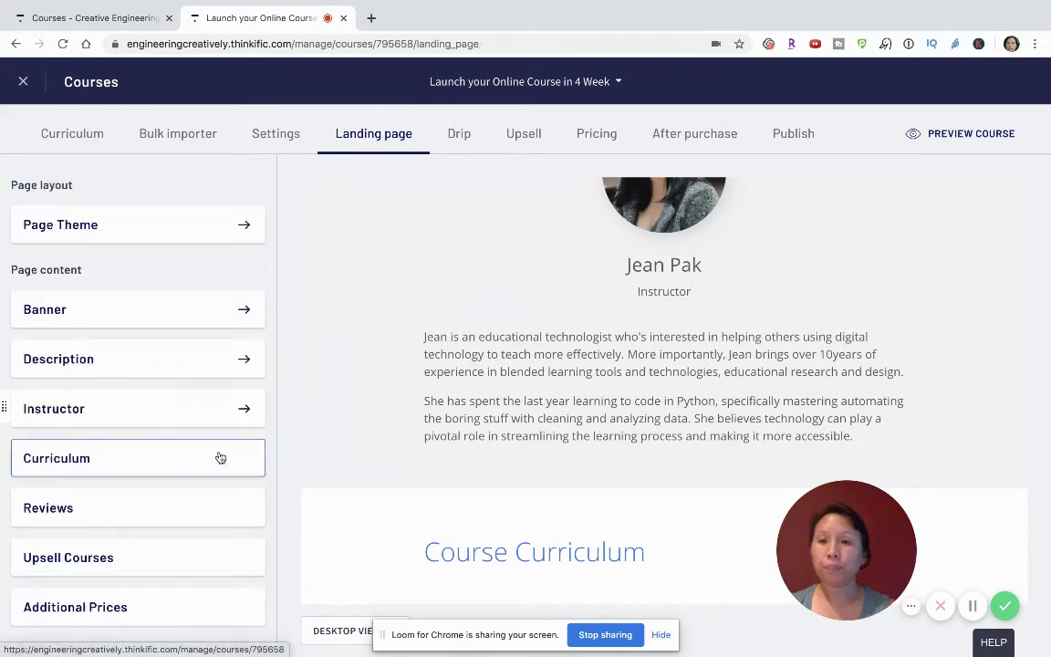
Step: Open the course curriculum from the landing page sections and look through its chapters and lessons down to "Week 4: Finale"
scroll(197, 439, down, 1)
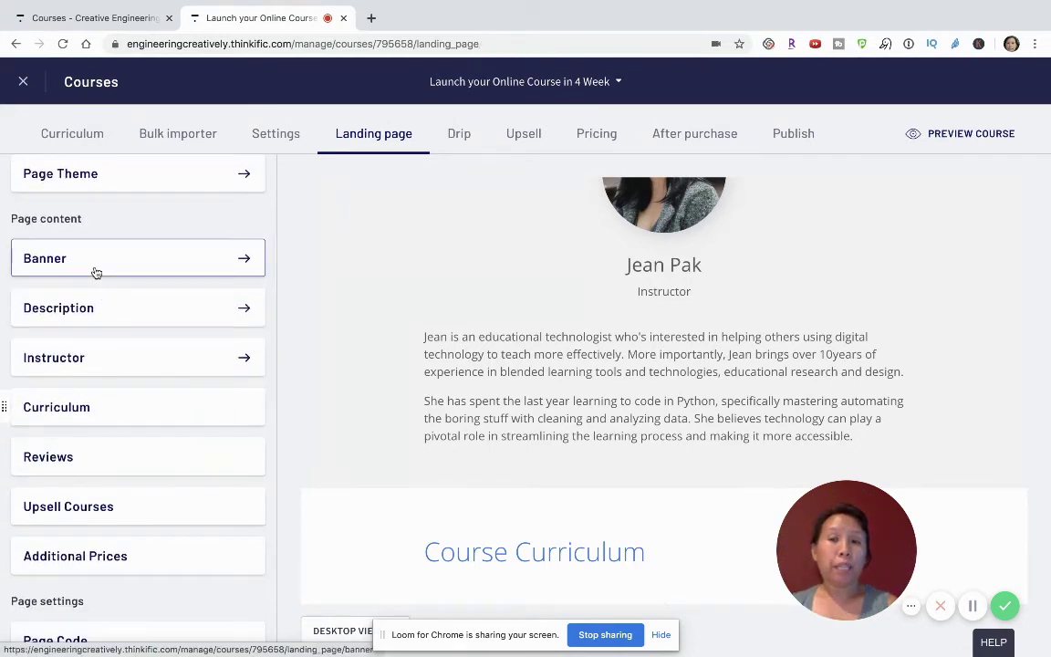
scroll(84, 367, down, 1)
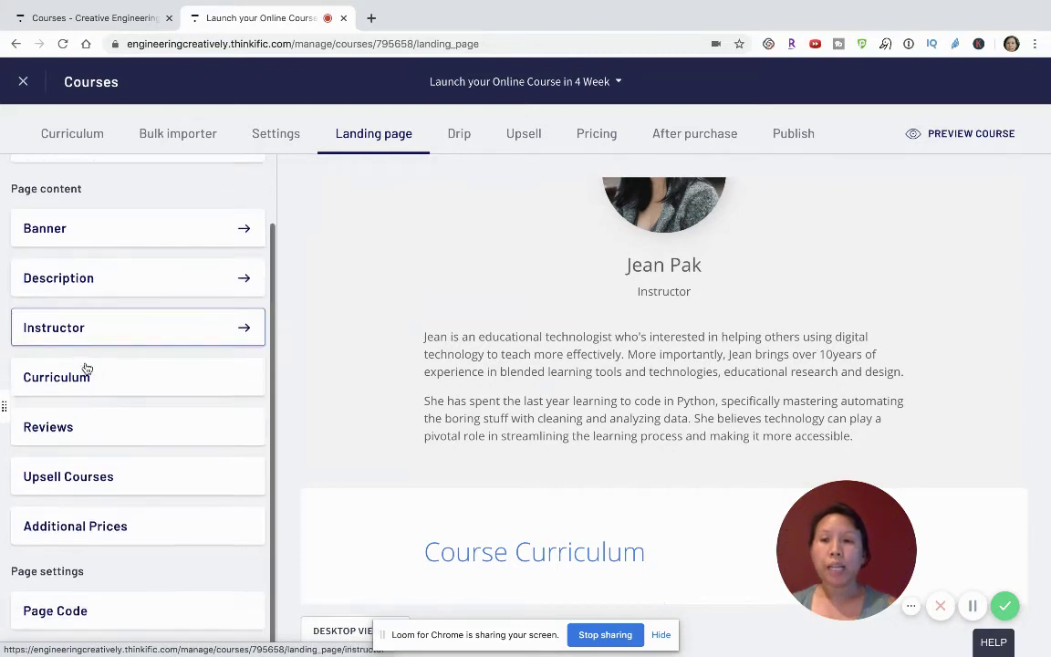
click(84, 371)
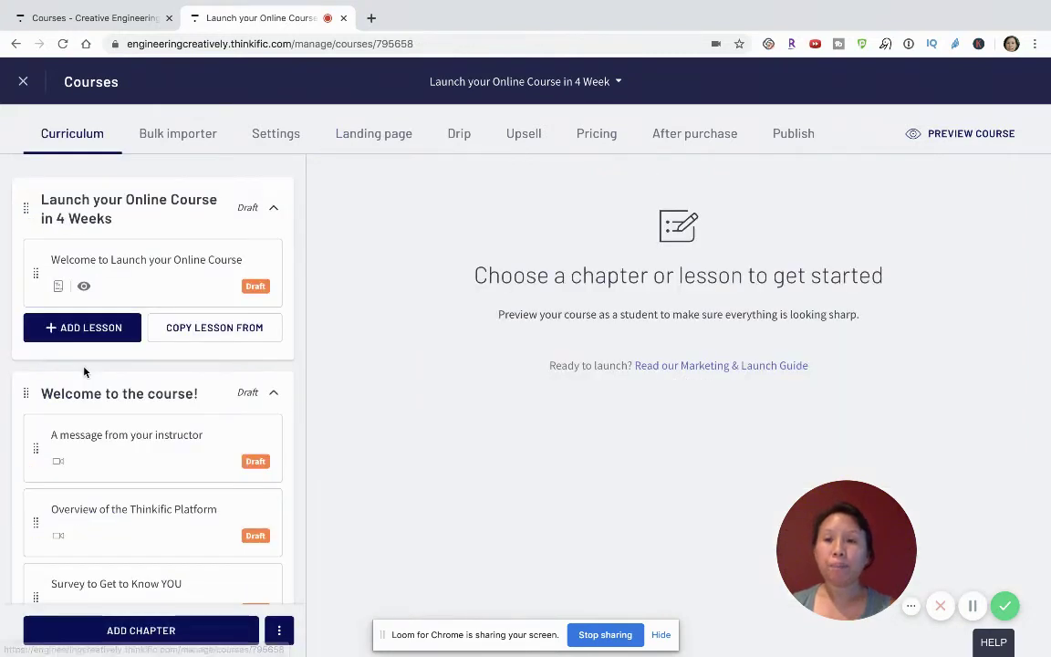
scroll(209, 475, down, 15)
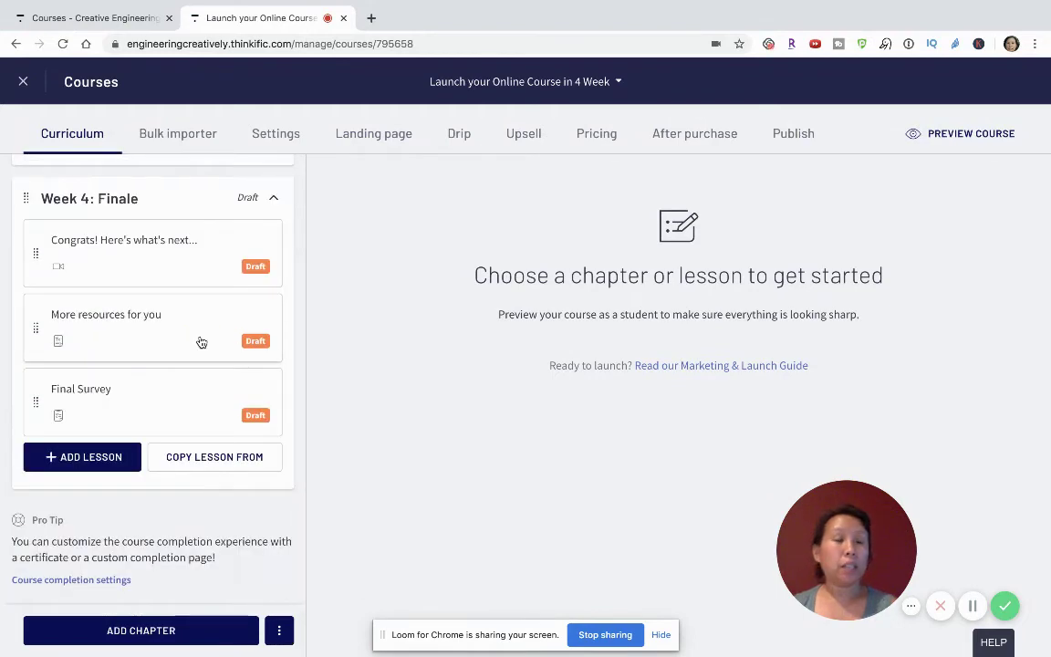
scroll(201, 343, up, 15)
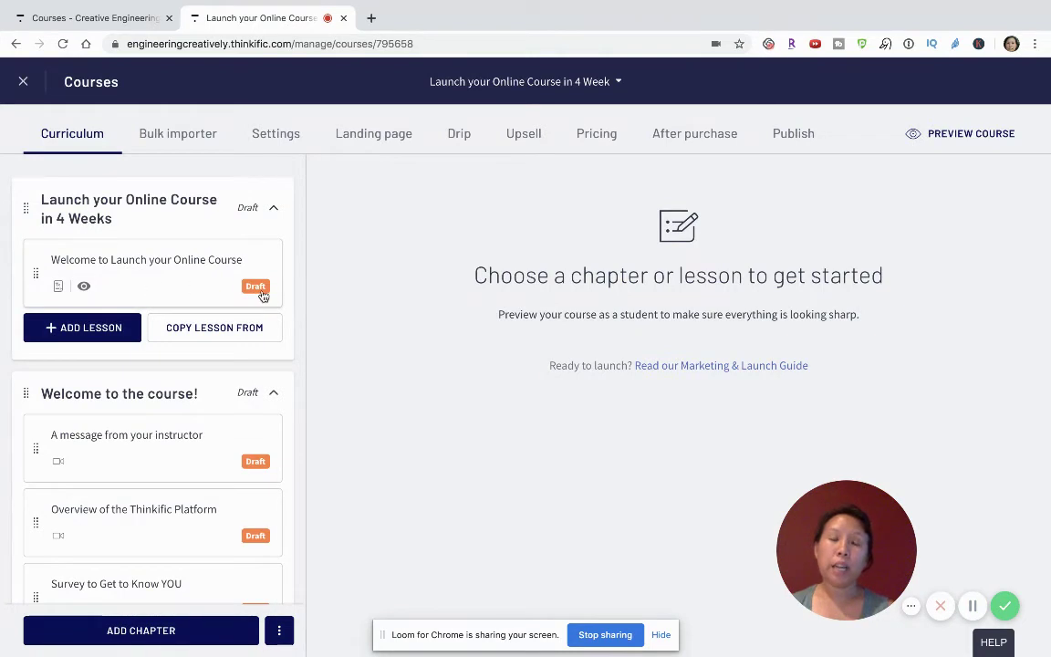
Step: Add a survey lesson titled "What are you looking for from the course?" to the "Launch your Online Course in 4 Weeks" chapter
click(100, 338)
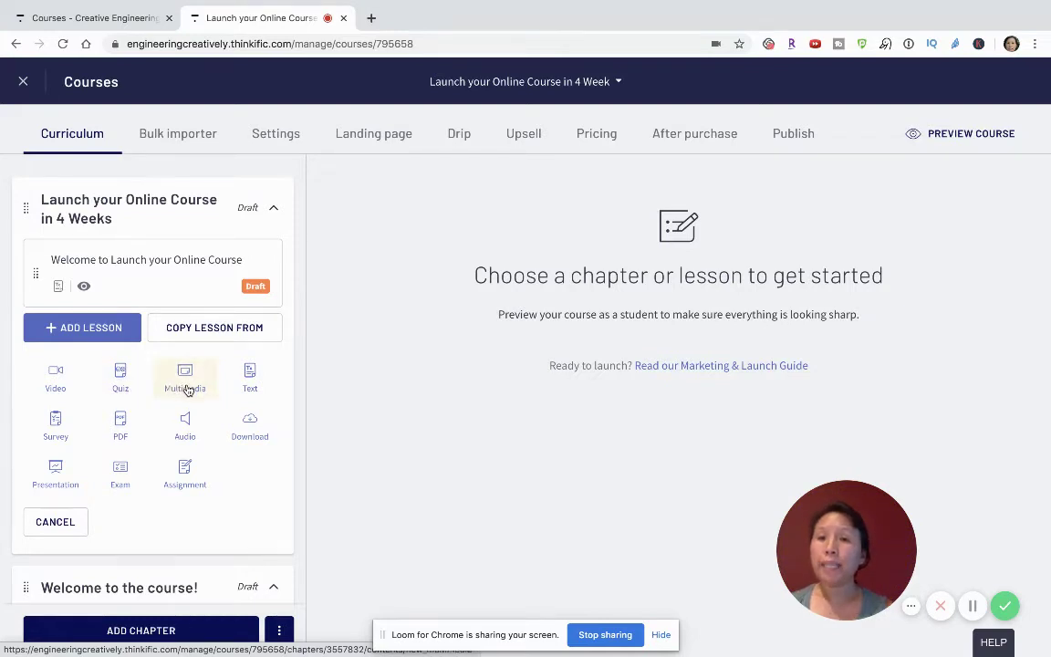
click(57, 436)
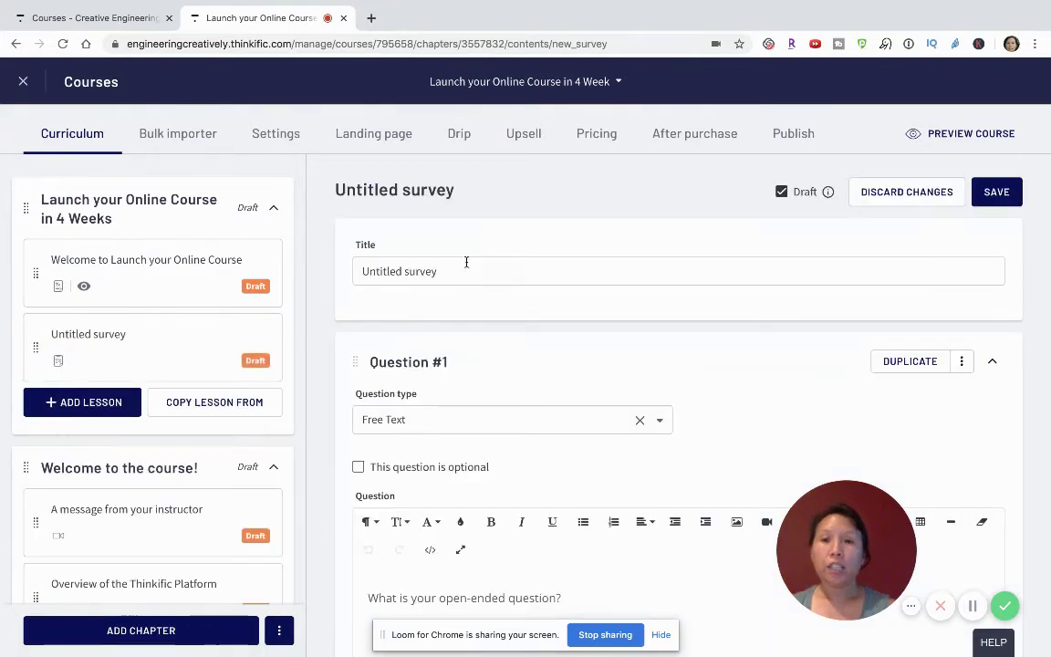
drag(441, 272, 277, 243)
text(What)
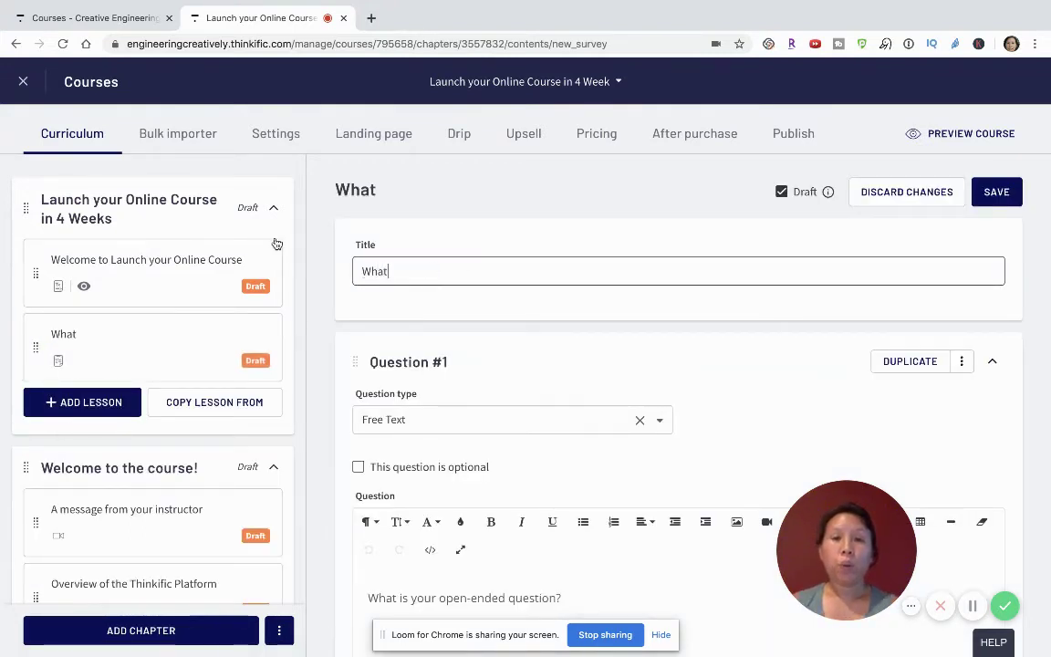
text( are you looking fo)
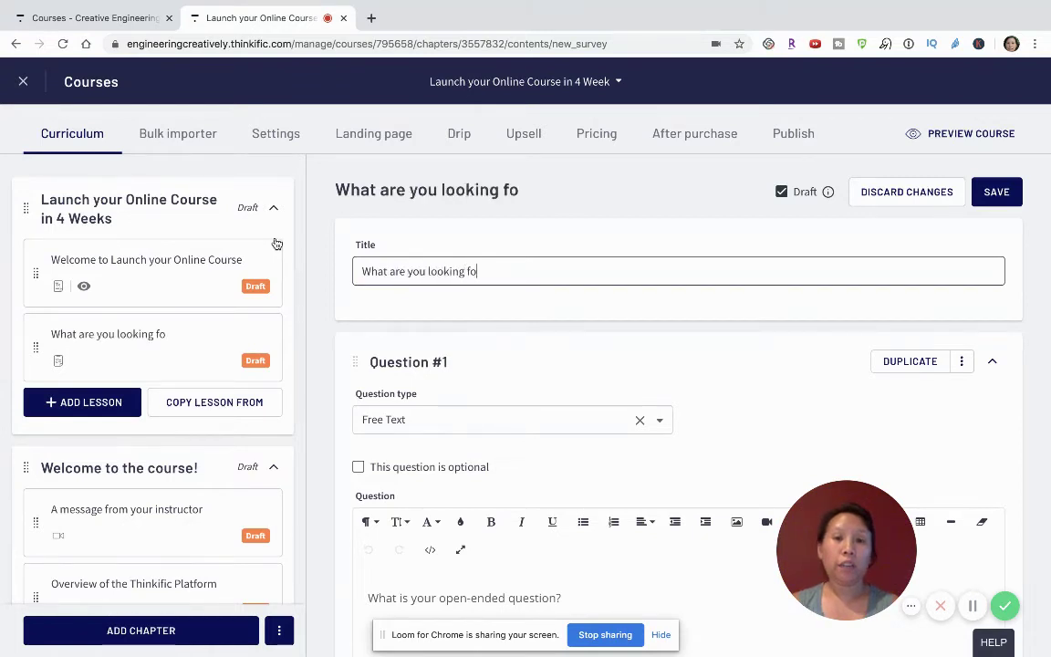
text(r from the course?)
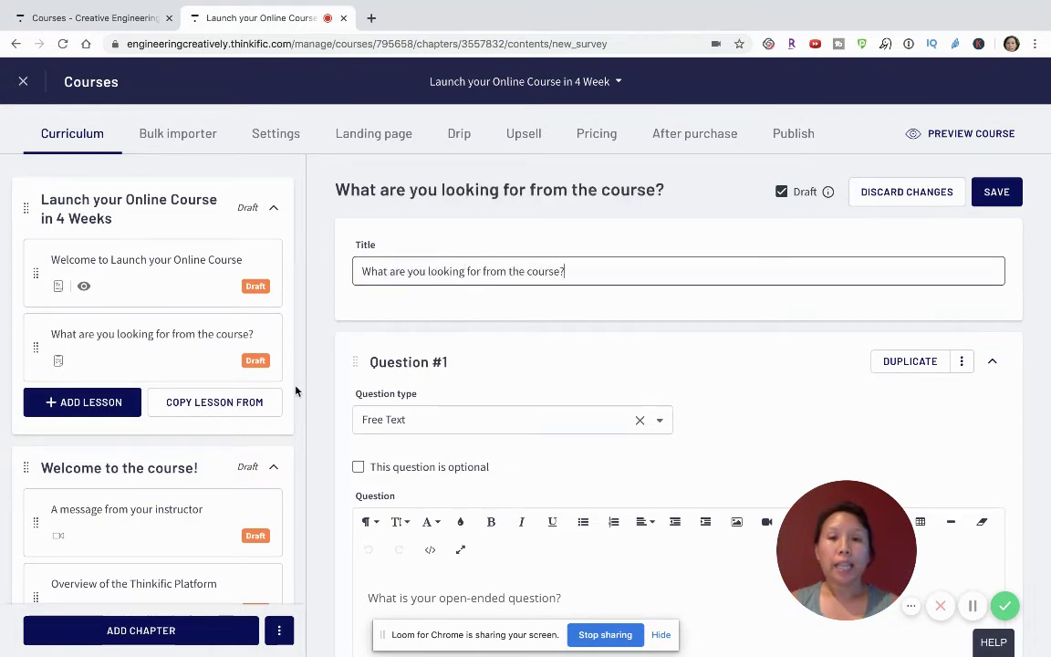
Step: Set the survey's free-text Question #1 to "What do you want to get out of the course?" and save the survey
scroll(294, 388, down, 1)
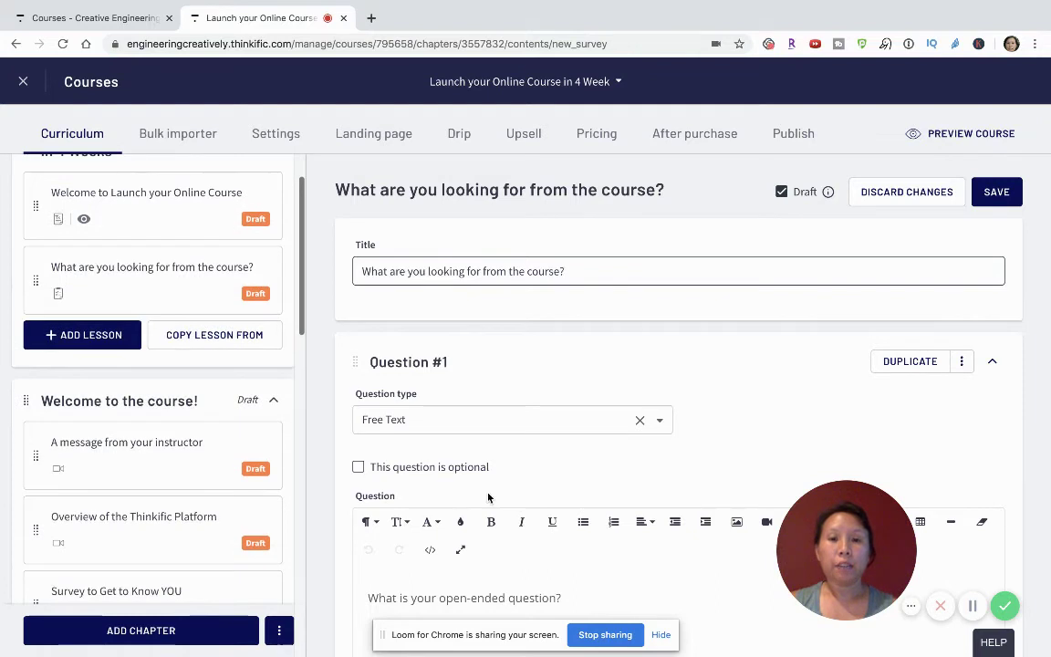
scroll(493, 502, down, 1)
drag(576, 527, 339, 494)
text(What do you)
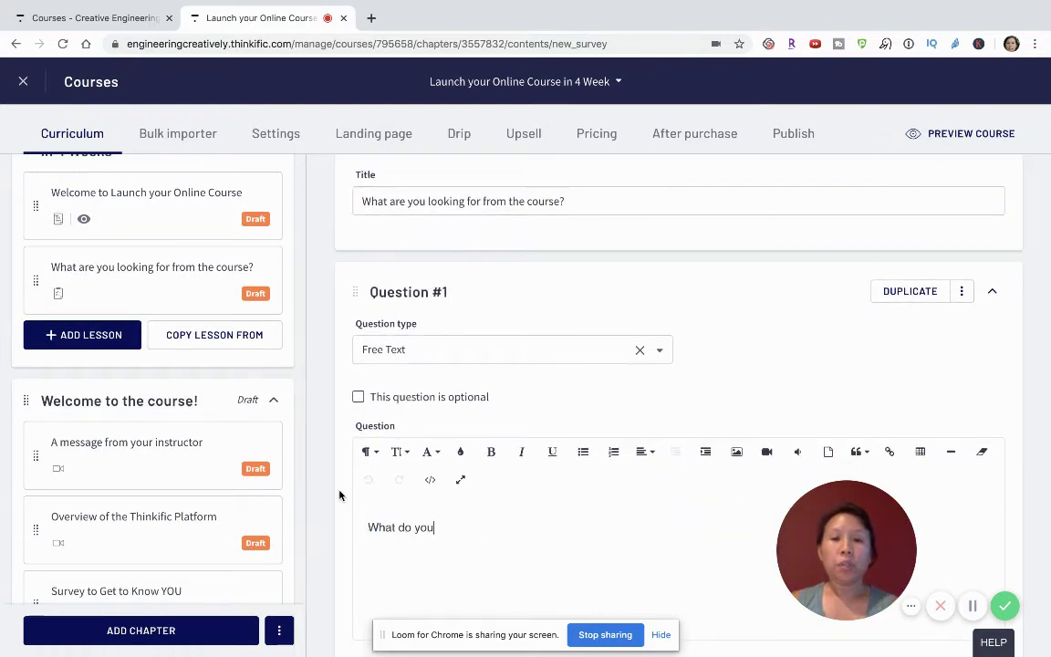
text( want to get out of the course?)
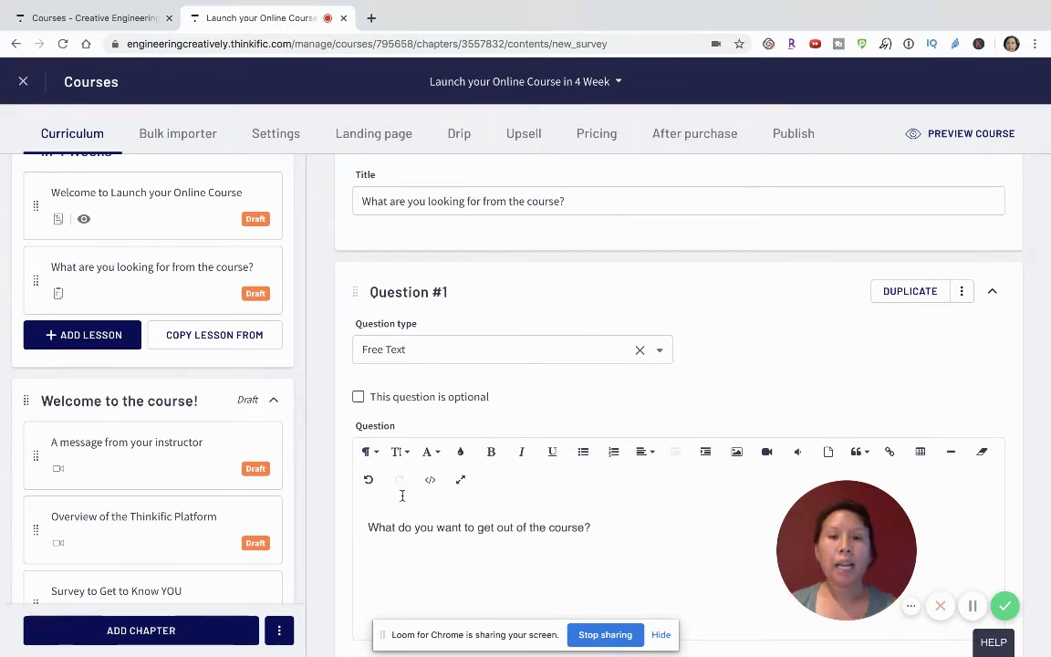
scroll(401, 497, down, 3)
scroll(485, 368, down, 1)
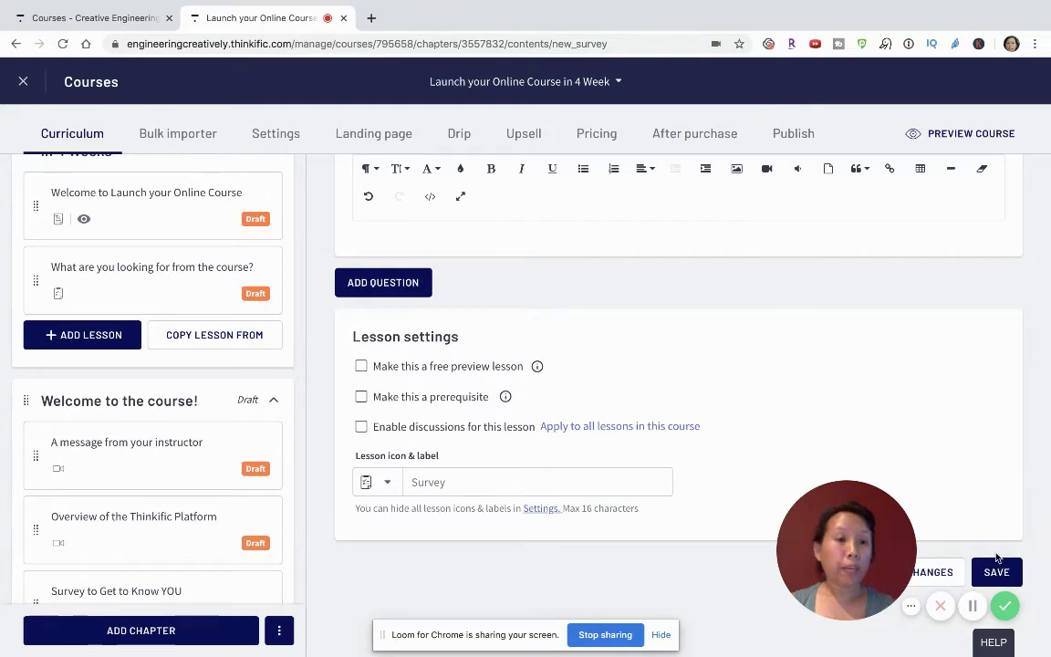
click(997, 573)
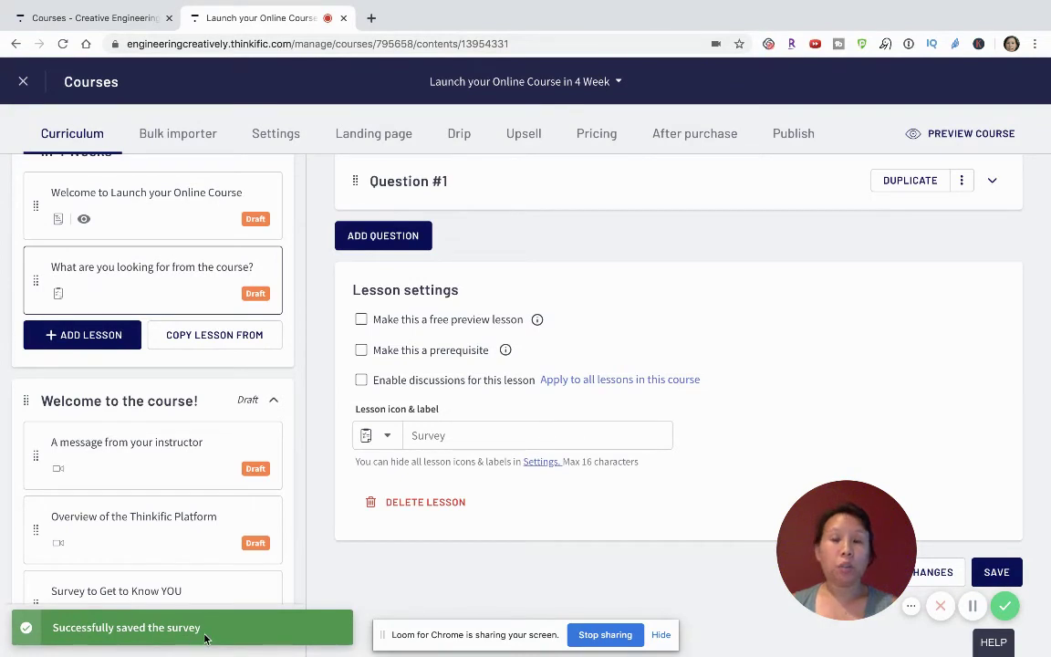
Step: Look through the curriculum's chapters and lessons from the welcome chapter down to the "Final Survey" lesson and return to the first chapter
scroll(160, 422, down, 2)
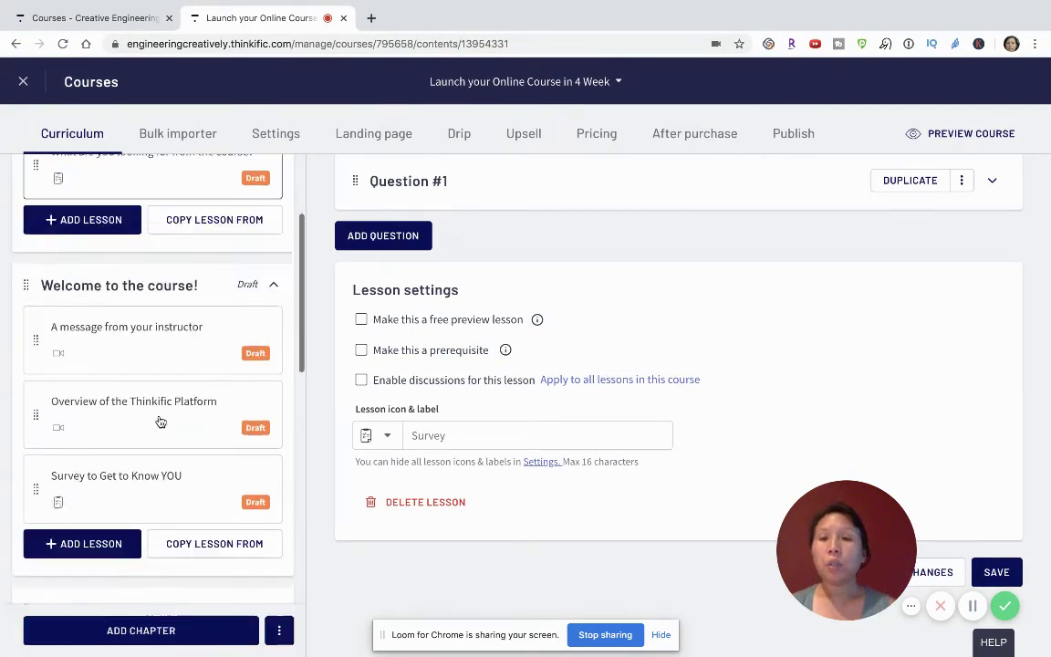
scroll(161, 422, up, 3)
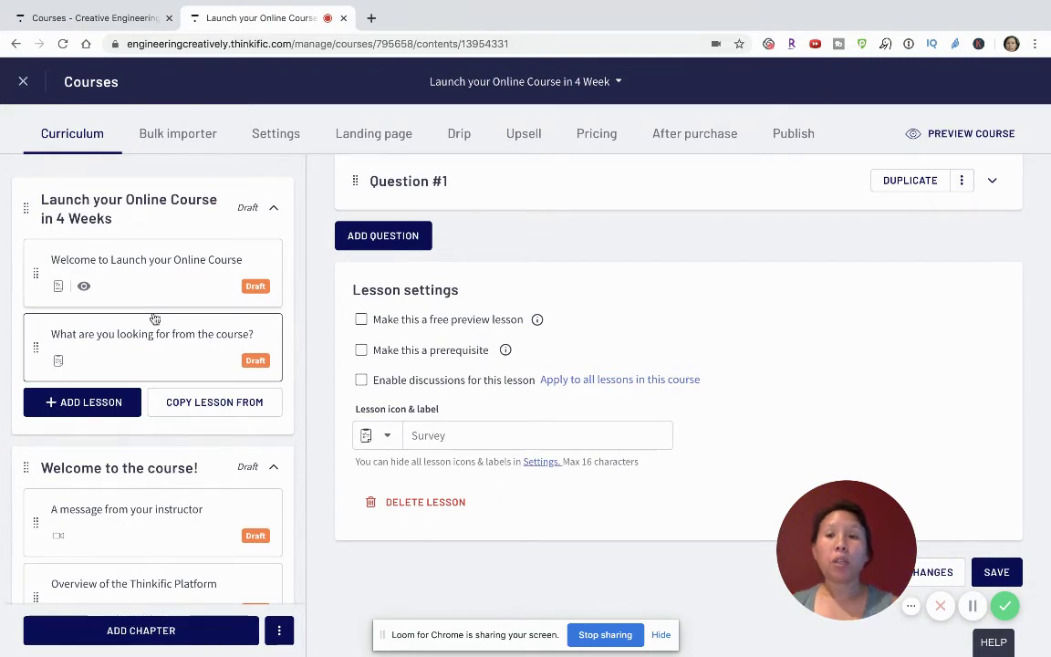
scroll(155, 347, down, 1)
scroll(155, 377, down, 2)
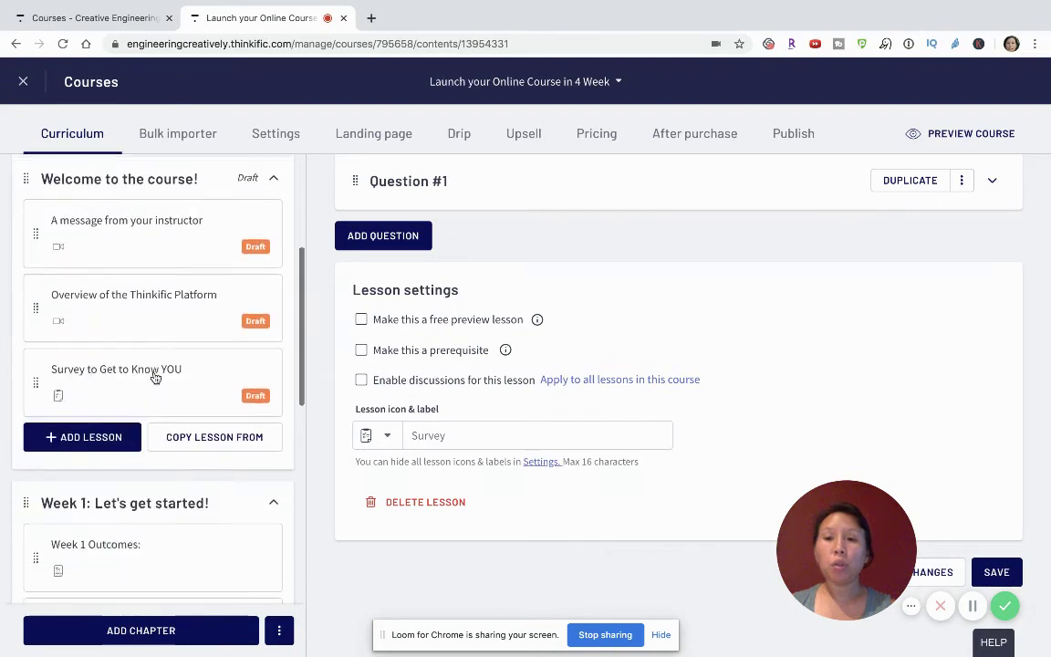
scroll(155, 376, down, 1)
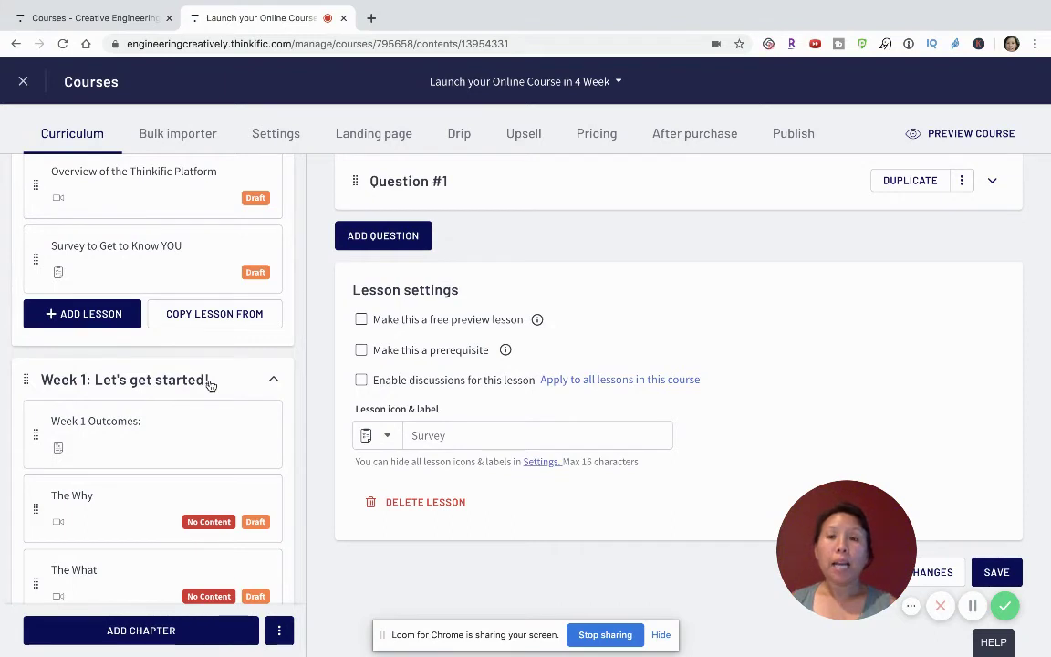
scroll(209, 385, down, 1)
scroll(209, 385, down, 2)
scroll(195, 485, down, 2)
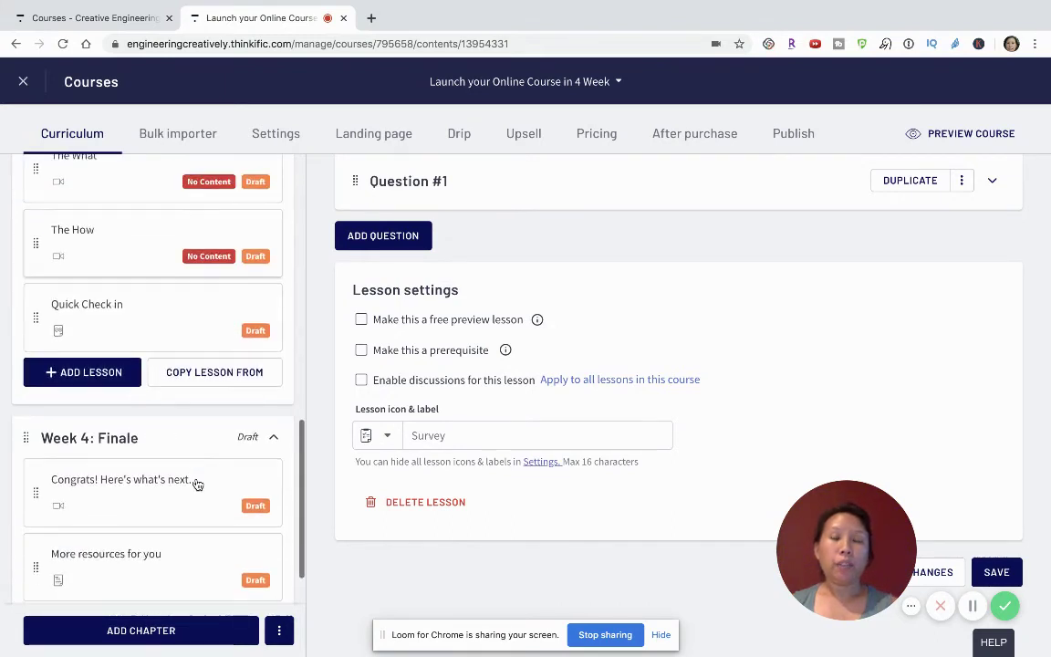
scroll(196, 486, down, 2)
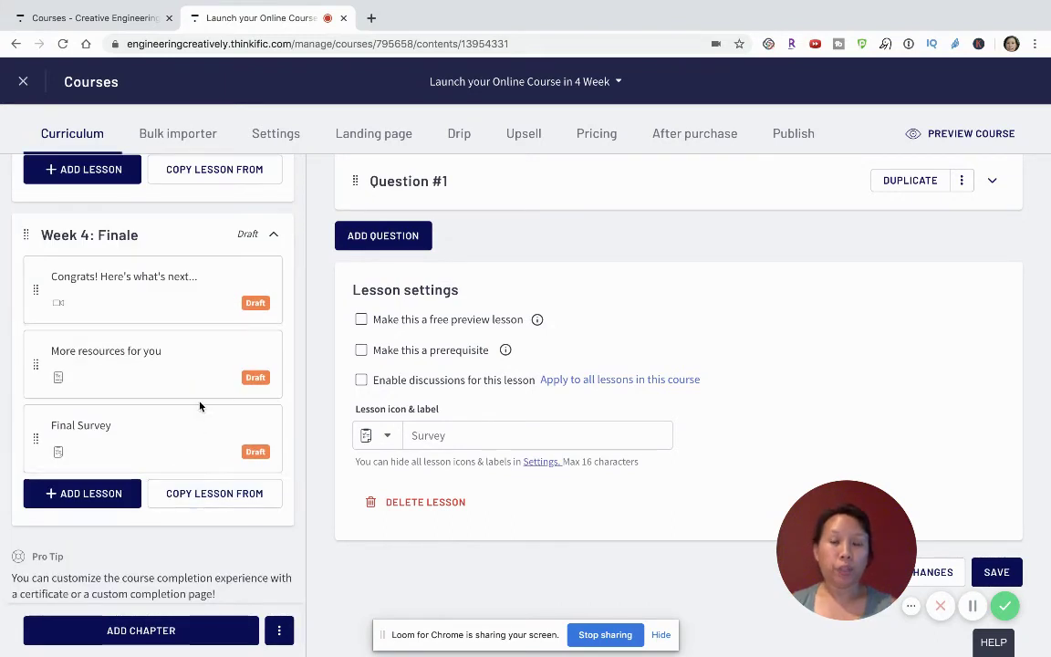
scroll(201, 406, up, 10)
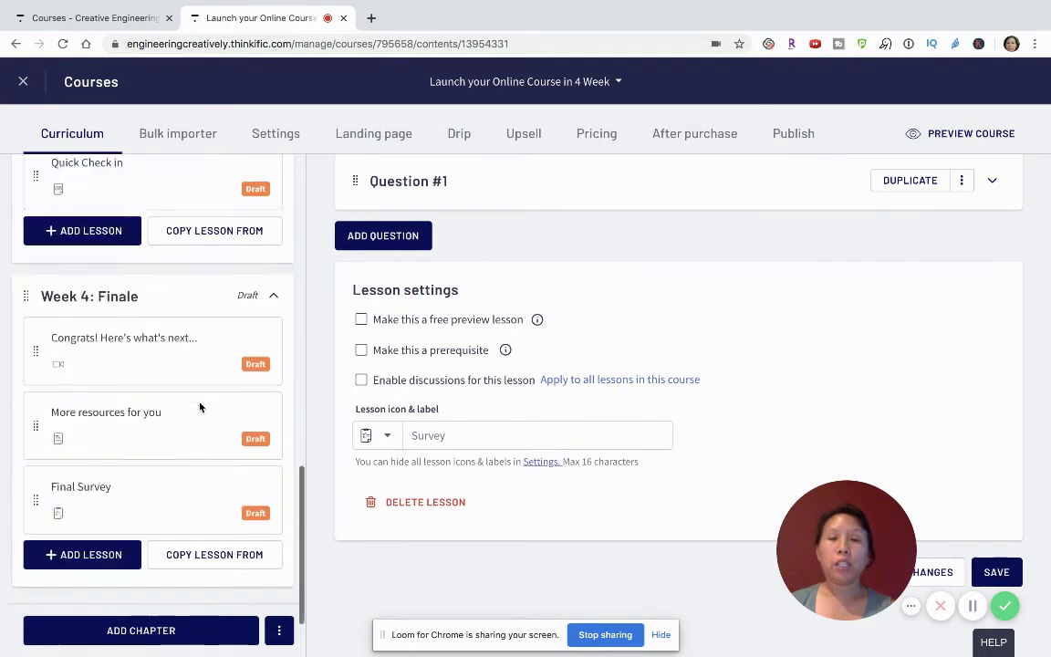
scroll(201, 407, up, 1)
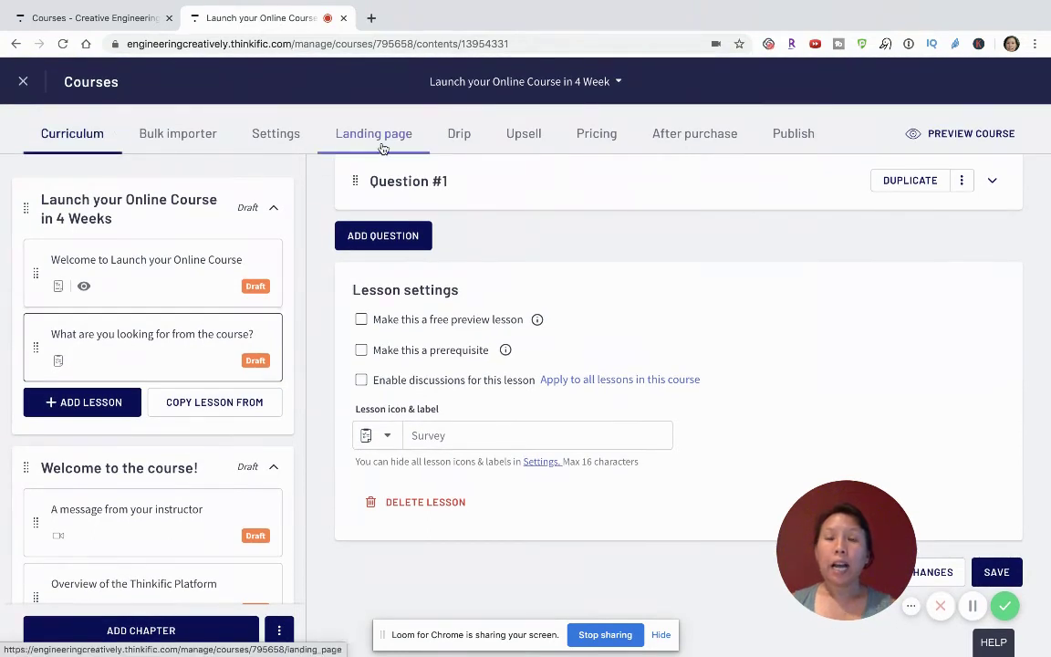
Step: Open the landing page's reviews settings and enable reviews for this course
click(383, 148)
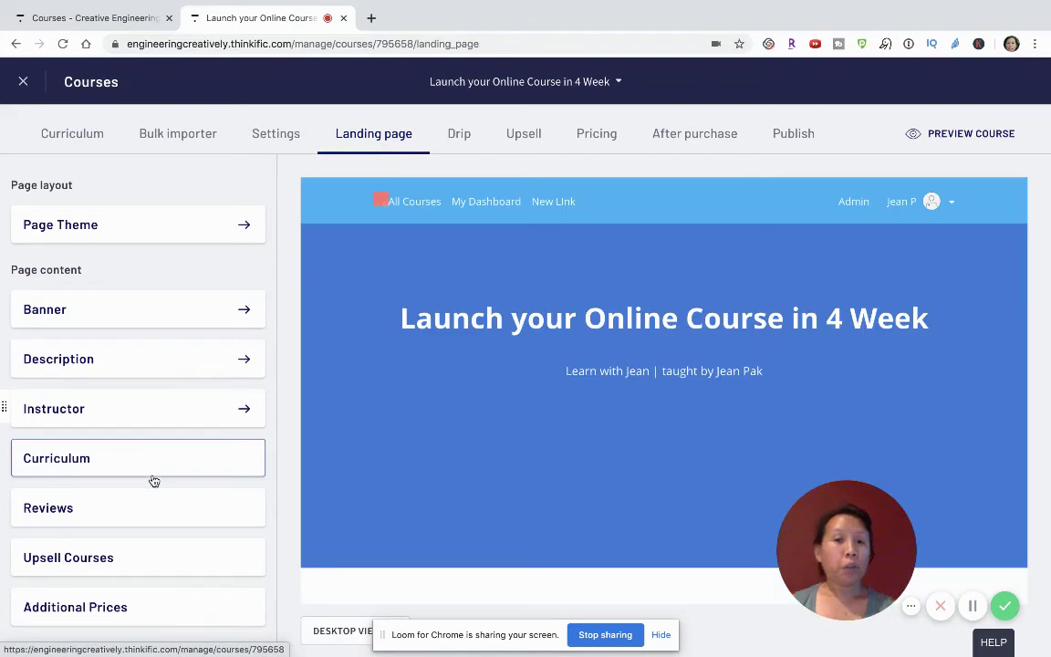
scroll(155, 437, down, 1)
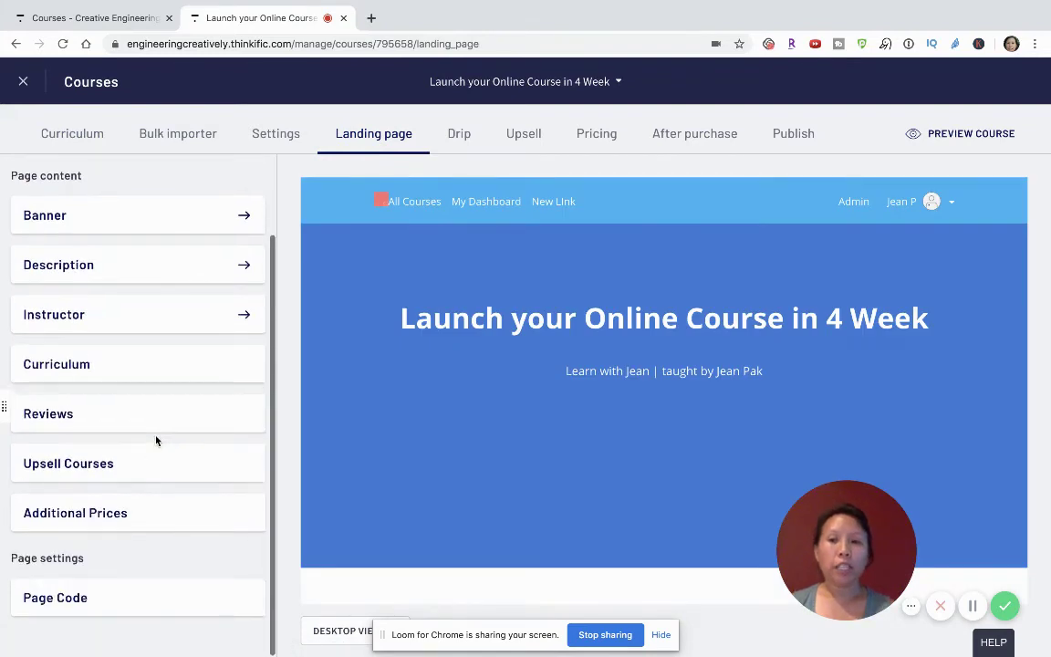
click(88, 417)
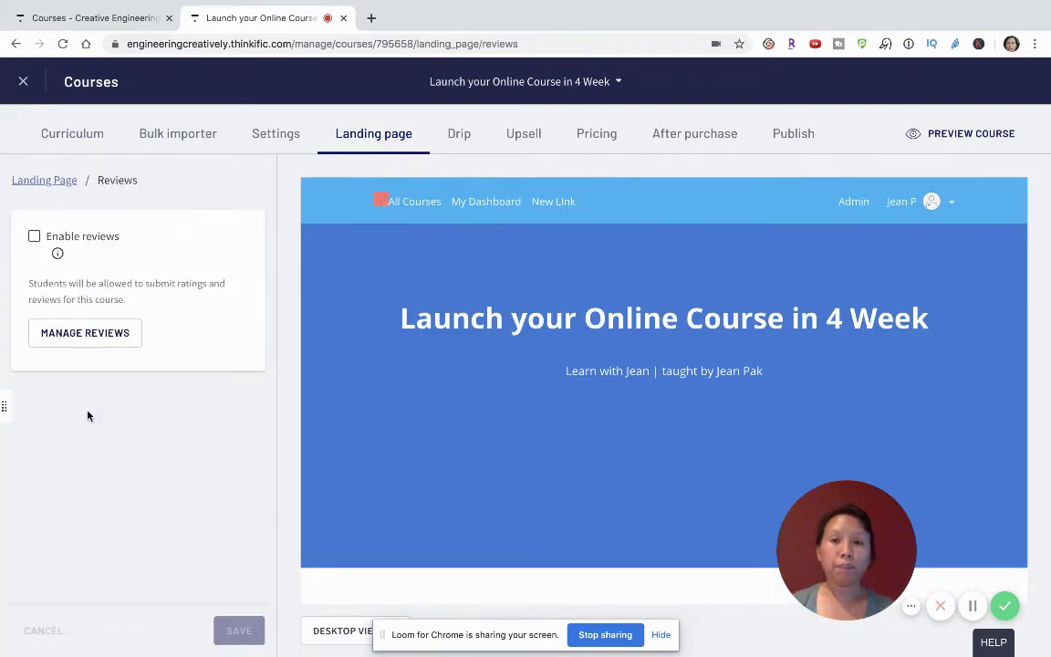
click(35, 237)
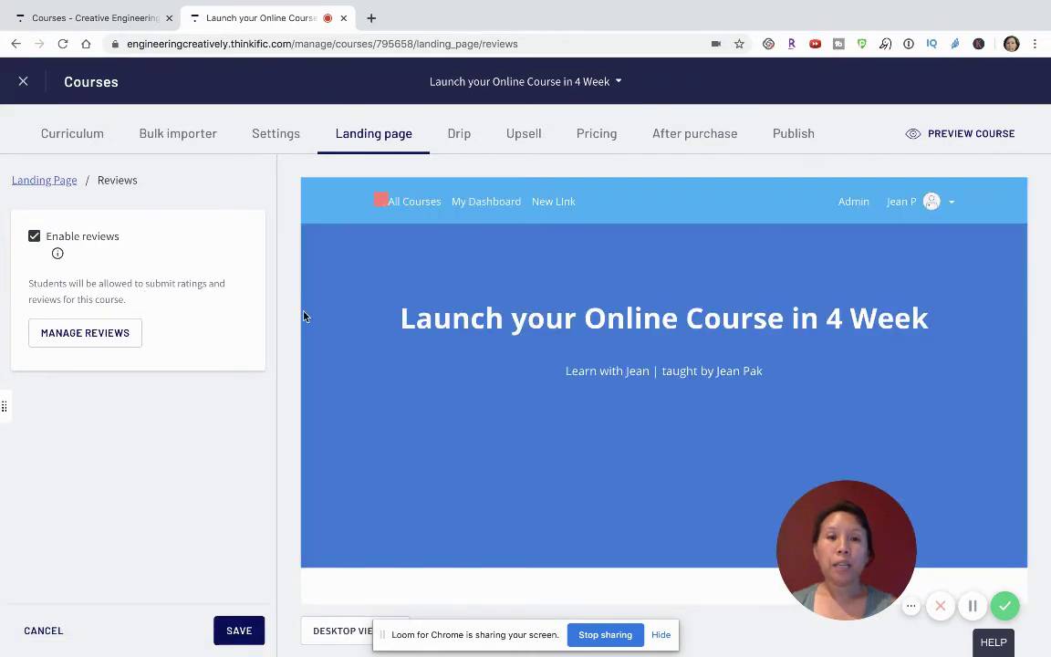
Step: Examine the site-wide list of course reviews and return to this course's reviews settings
mouse_move(461, 416)
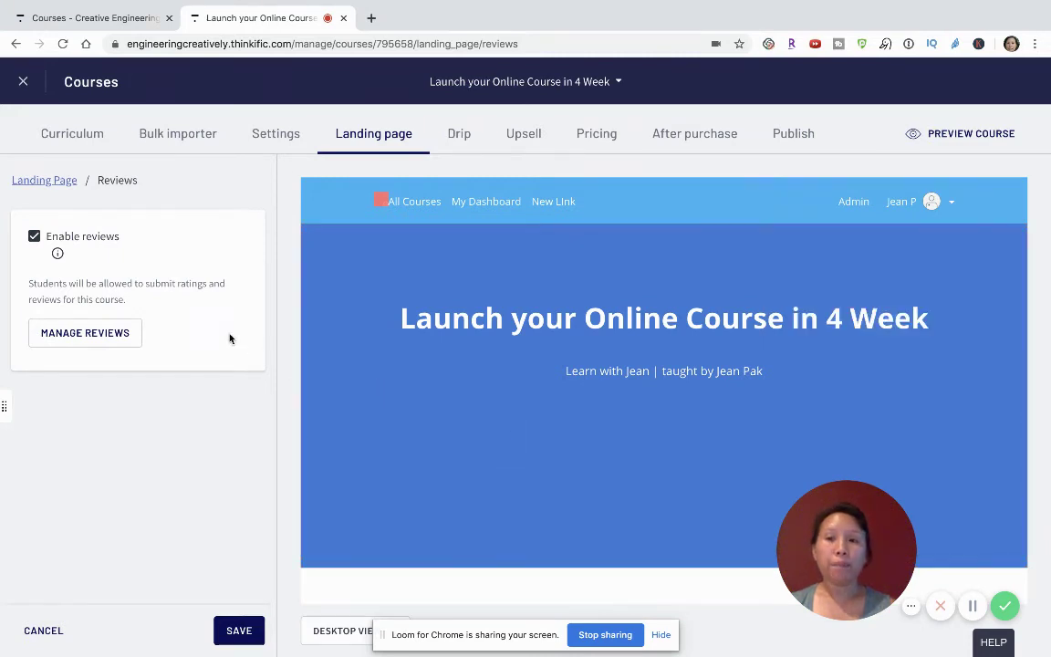
click(106, 334)
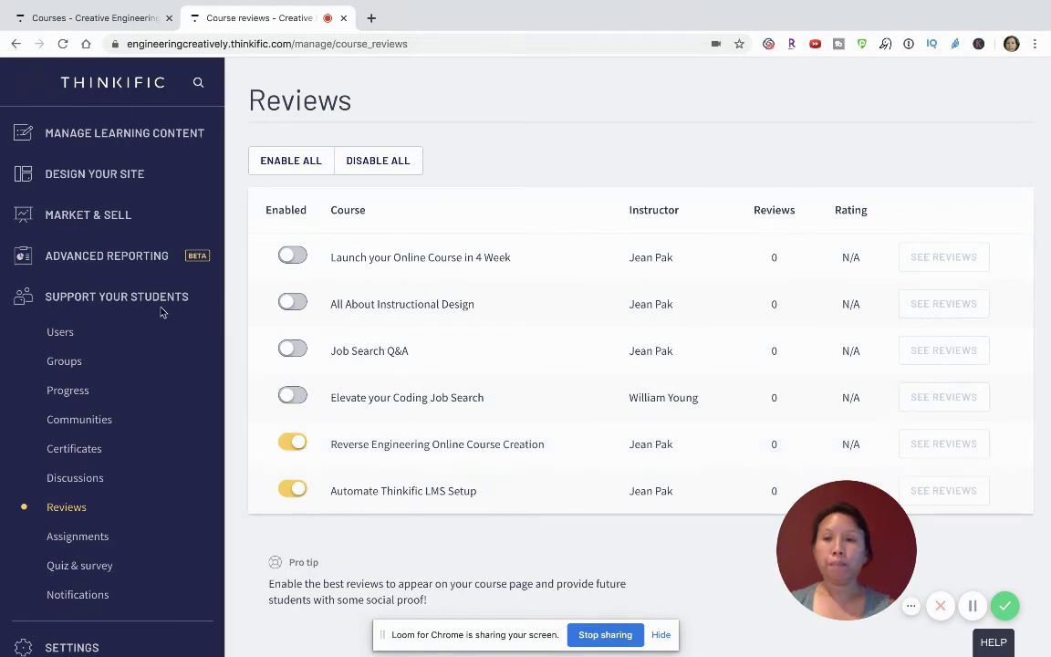
click(15, 44)
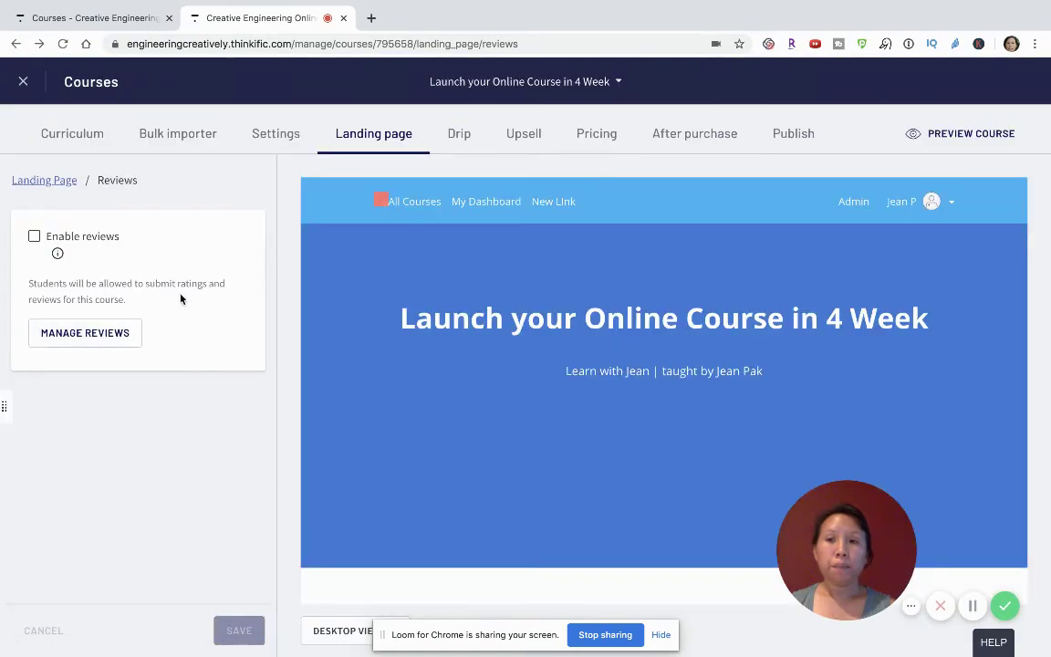
Step: Open the upsell settings from the landing page sections and add "Automate Thinkific LMS Setup" as a promoted course
click(46, 181)
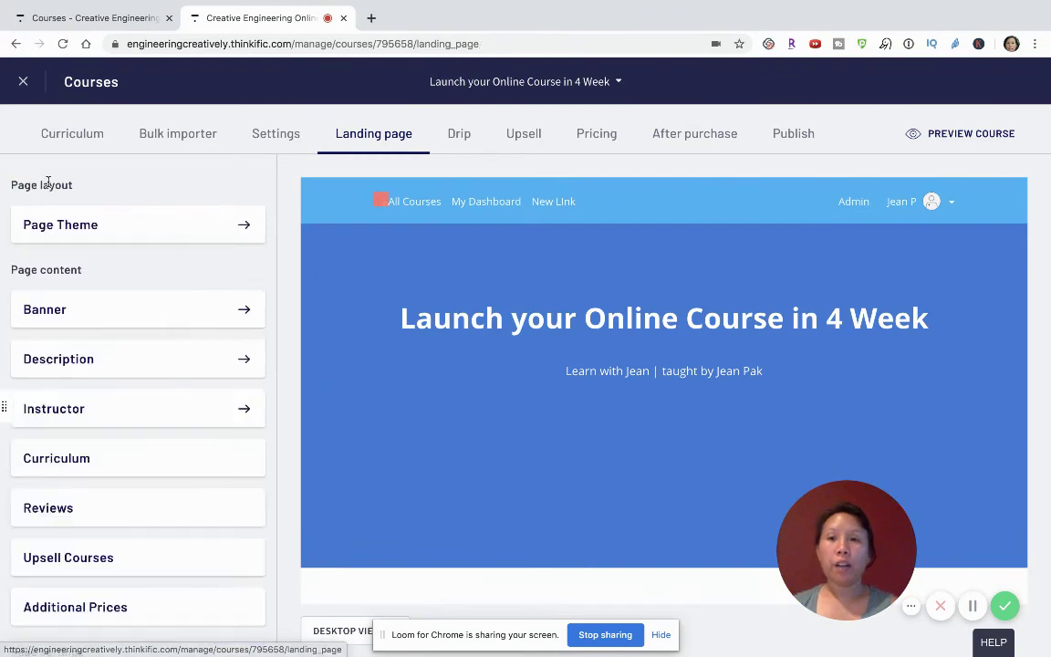
scroll(159, 419, down, 2)
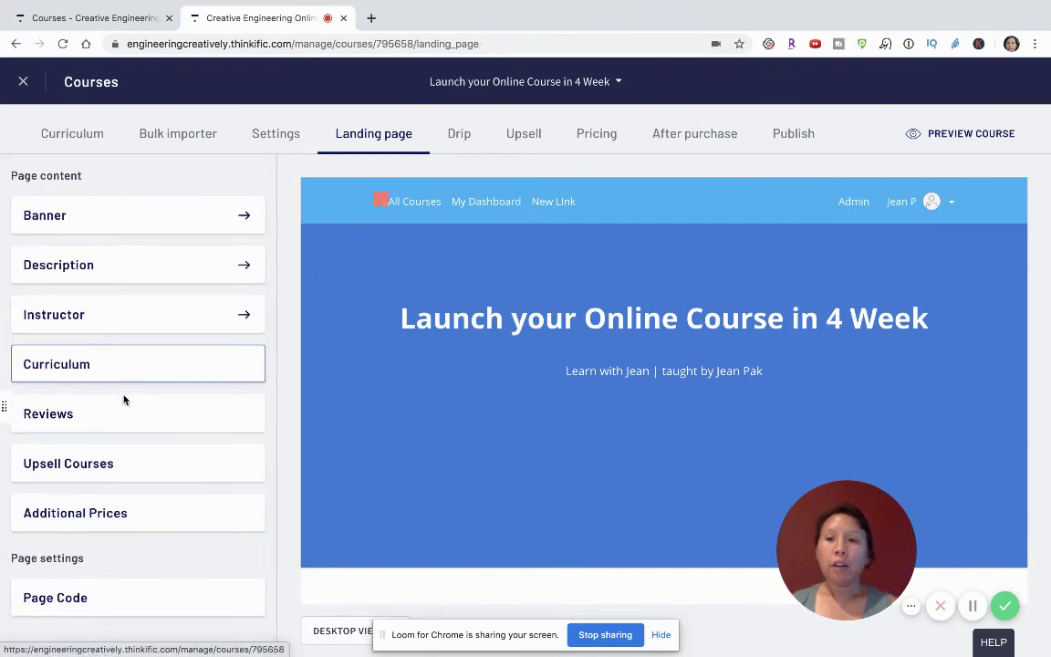
click(120, 477)
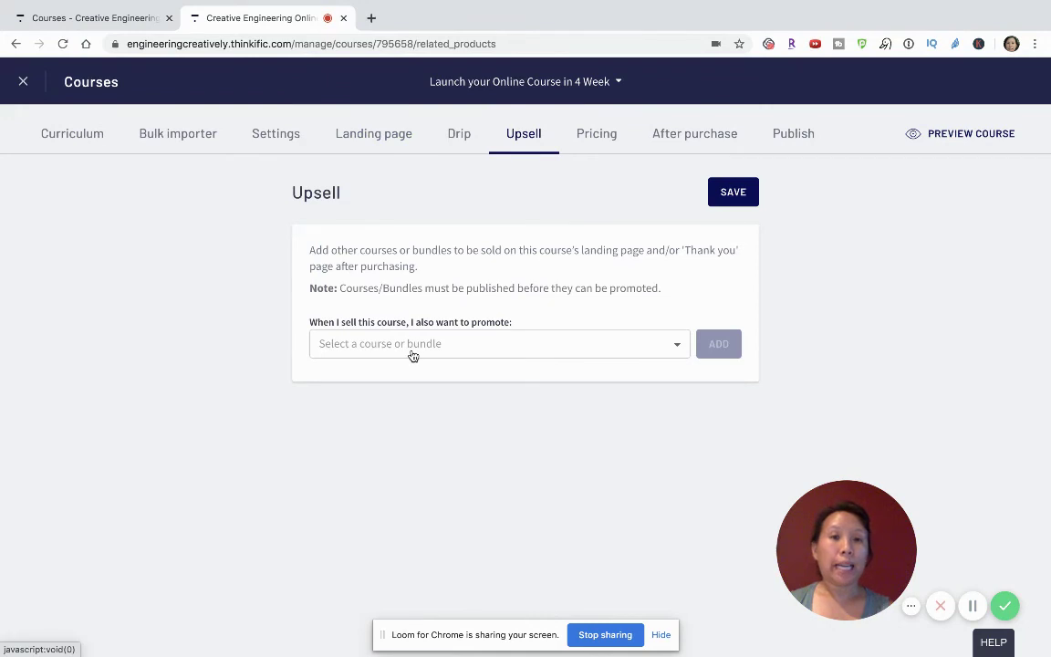
click(527, 355)
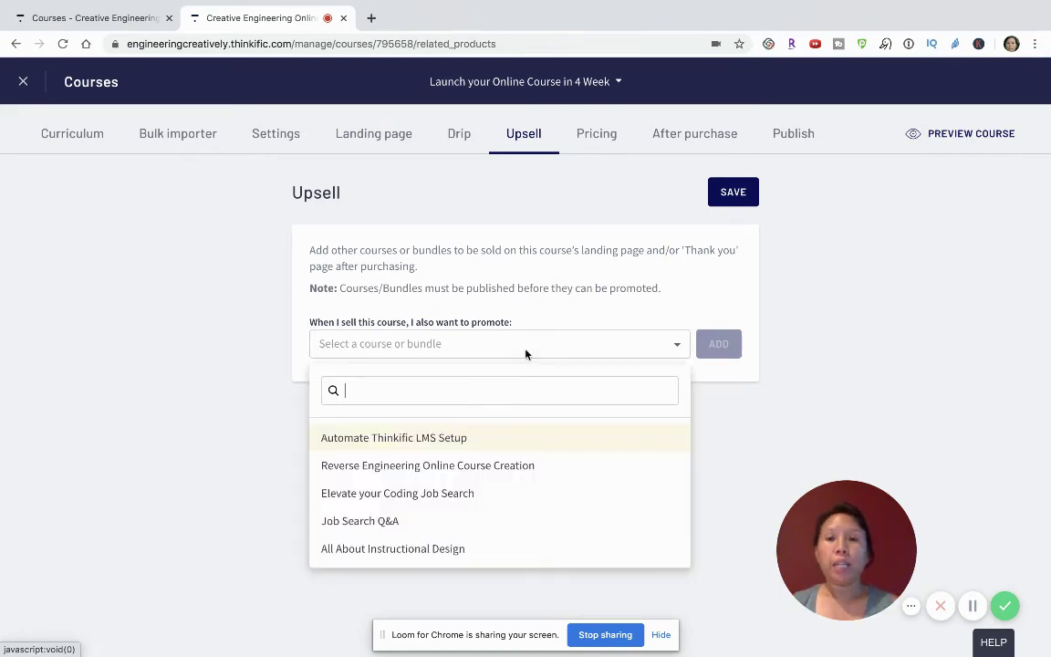
scroll(472, 492, down, 1)
scroll(472, 491, up, 1)
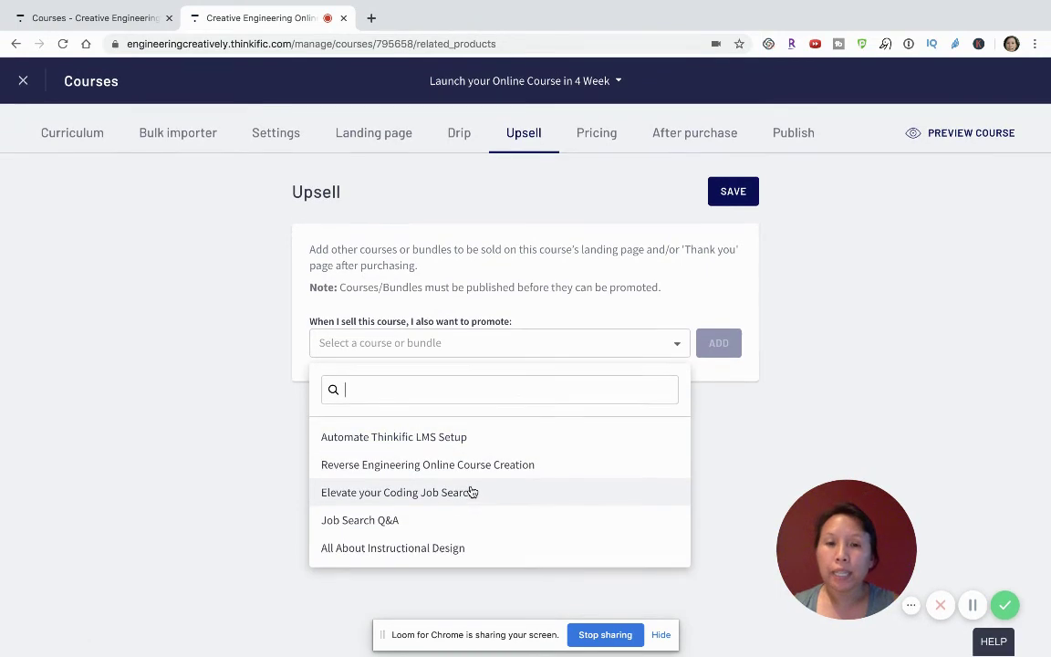
click(444, 442)
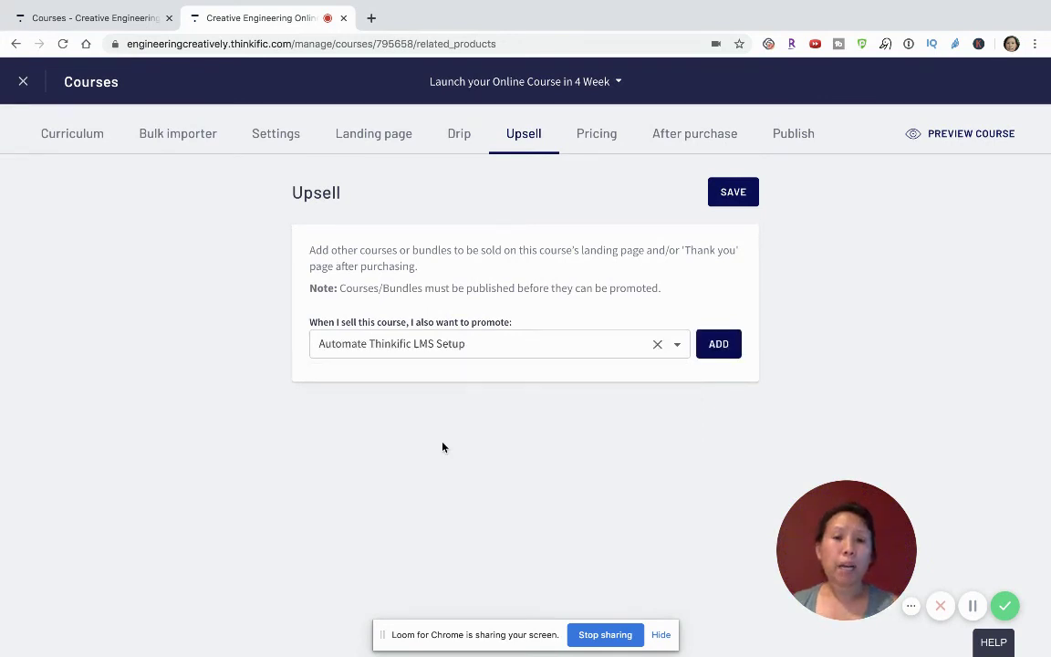
click(703, 346)
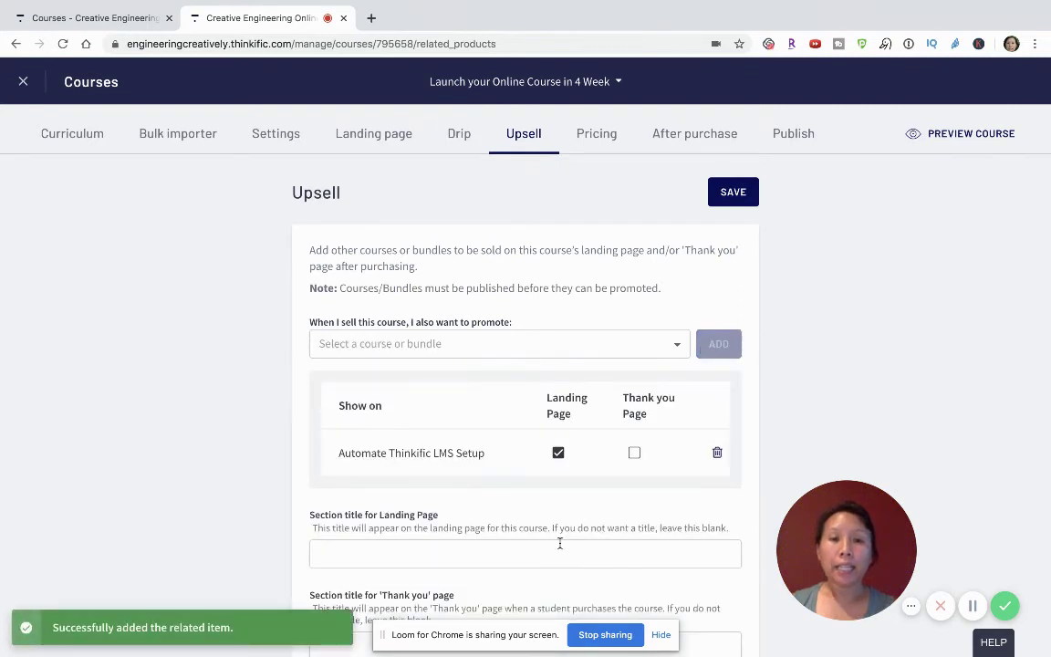
scroll(561, 543, down, 1)
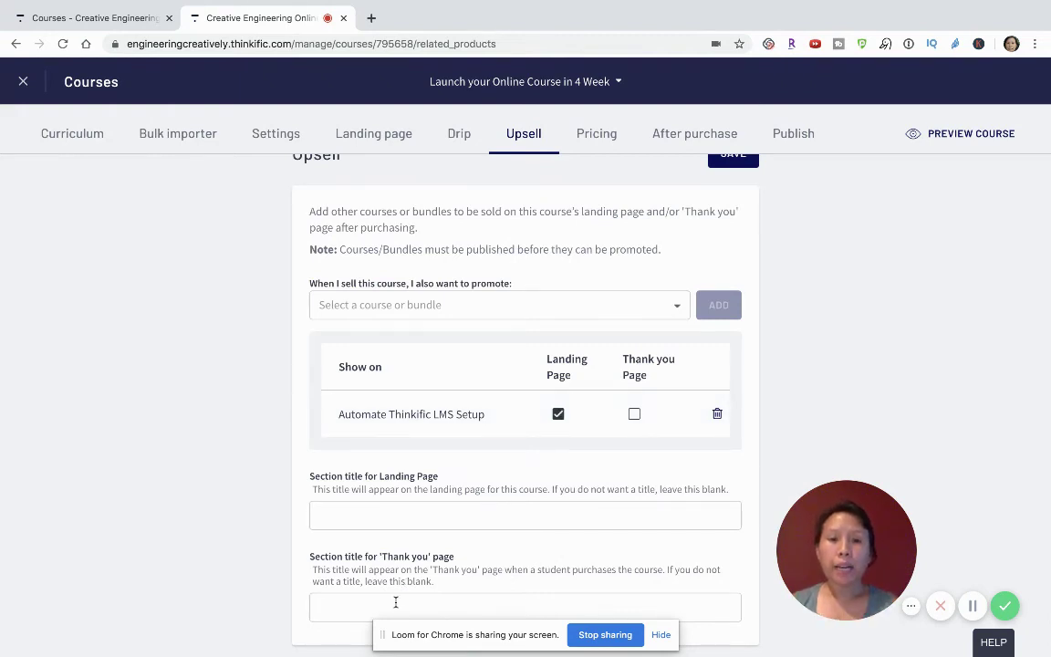
scroll(528, 394, up, 1)
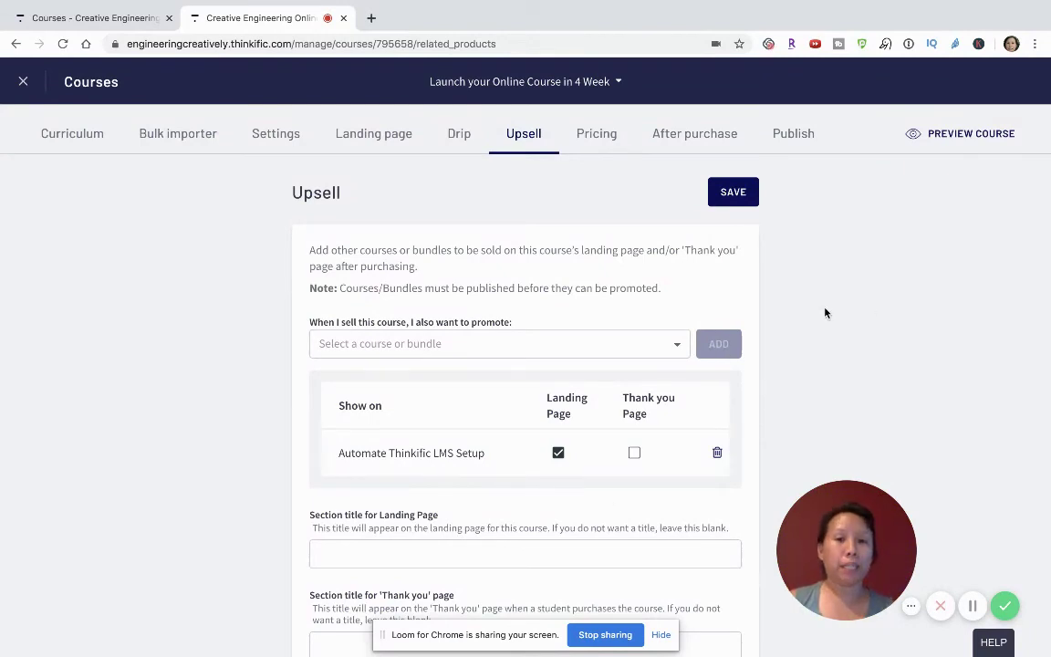
scroll(815, 305, down, 2)
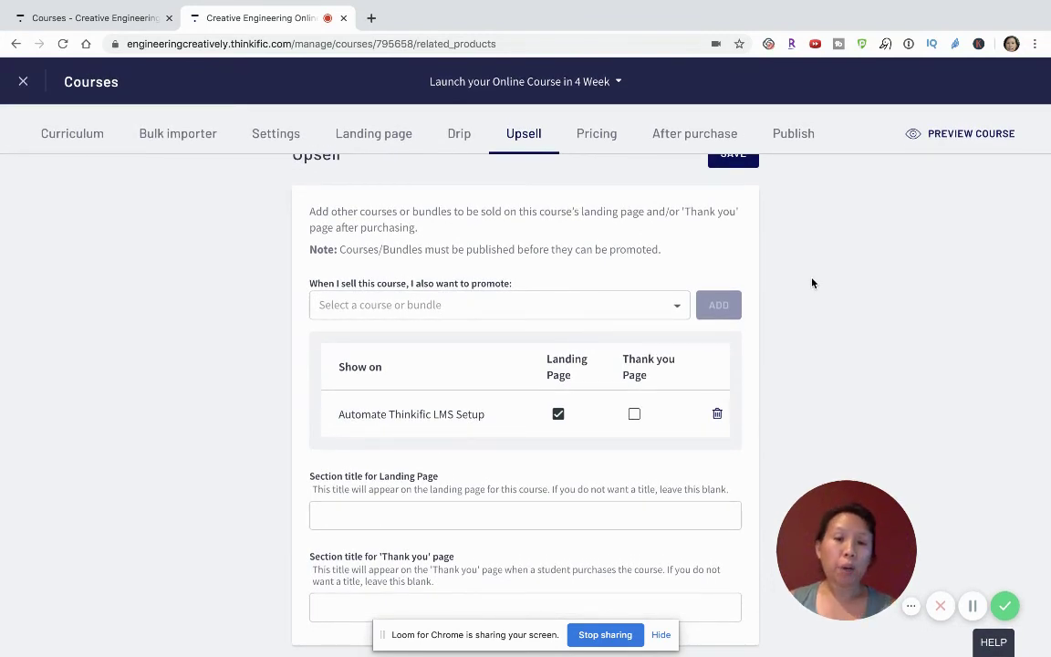
Step: Check the upsell section title for the landing page, leave it blank, and return to the start of the upsell settings
click(481, 516)
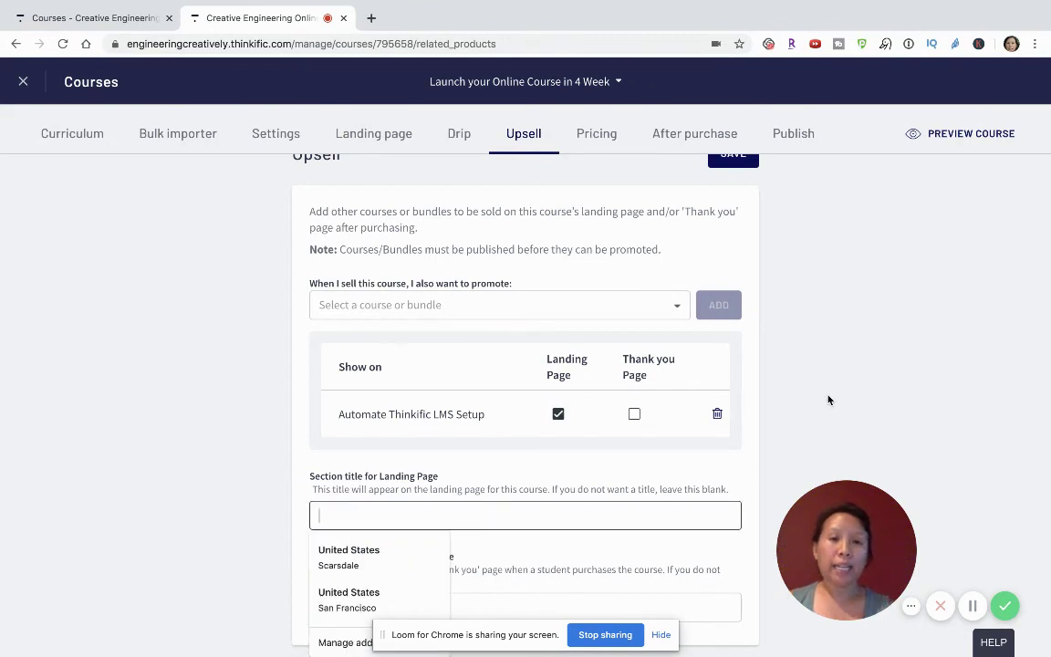
click(745, 354)
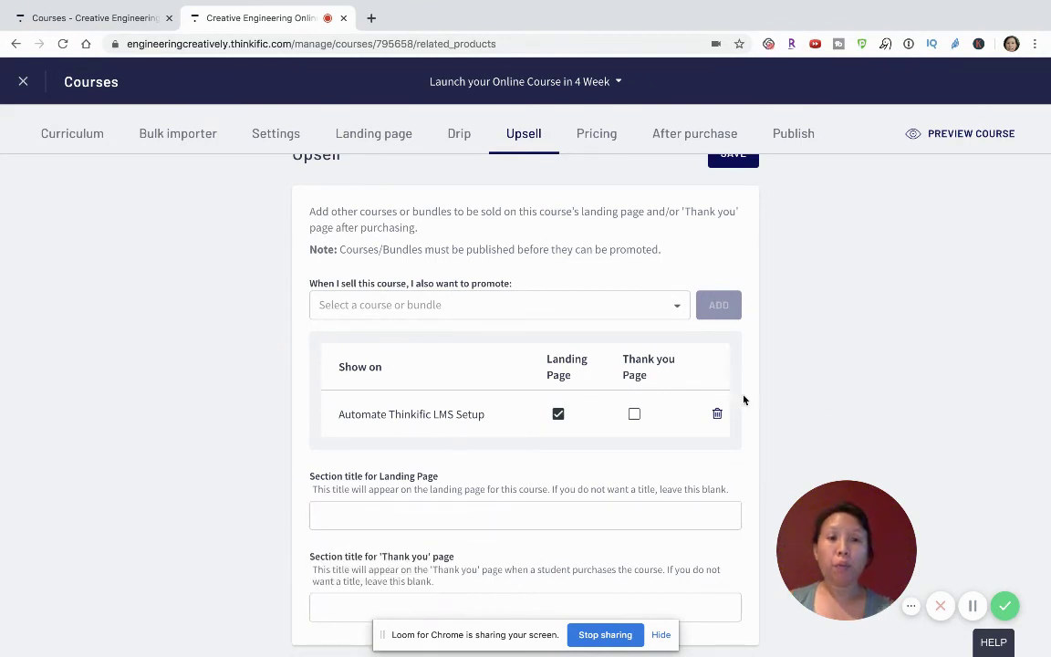
scroll(693, 365, up, 1)
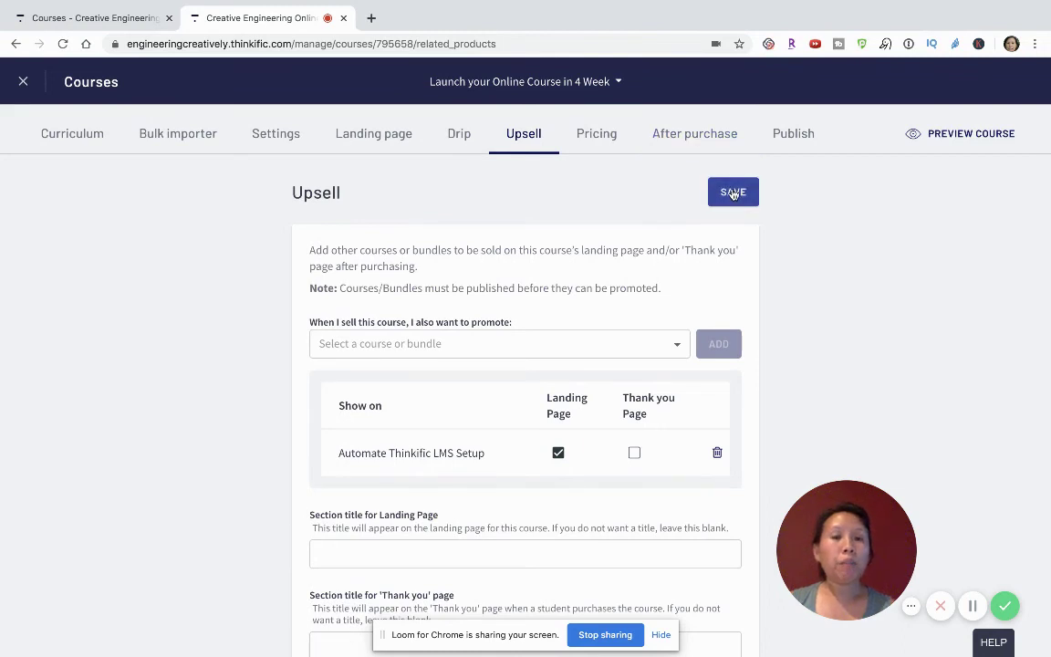
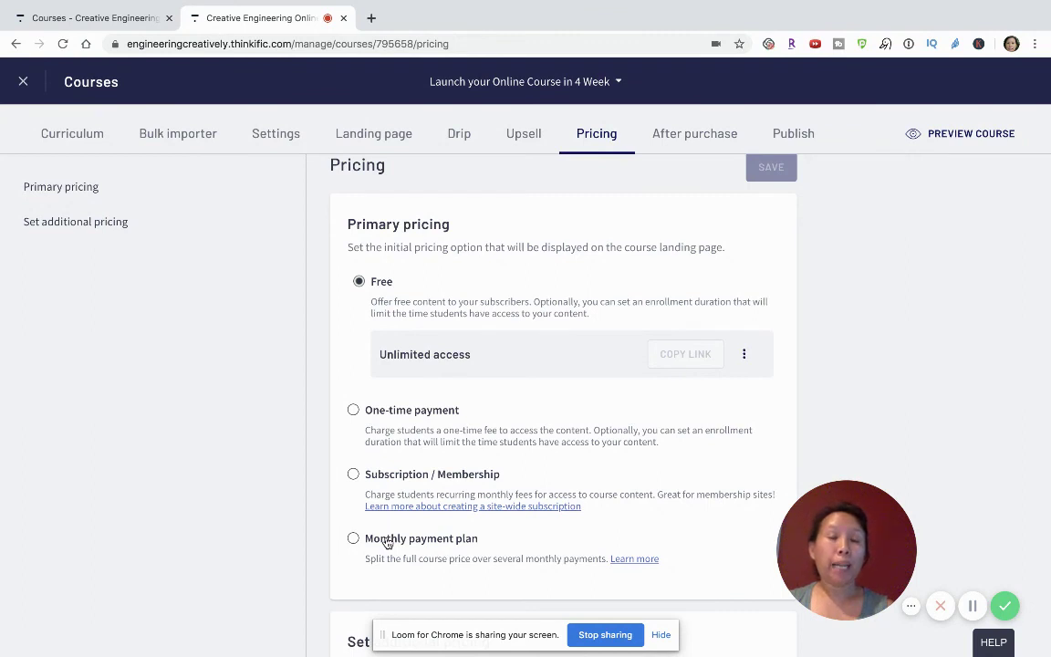
Step: Examine the course's primary pricing options, including one-time payment, subscription / membership and monthly payment plan, and the additional pricing section
scroll(387, 543, down, 3)
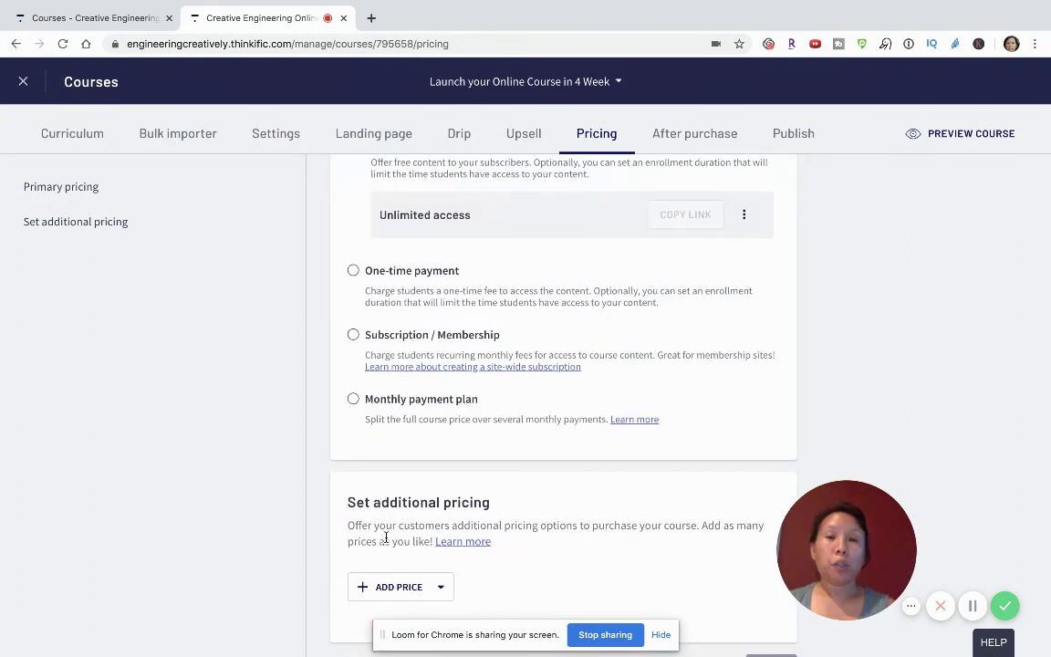
scroll(575, 504, down, 1)
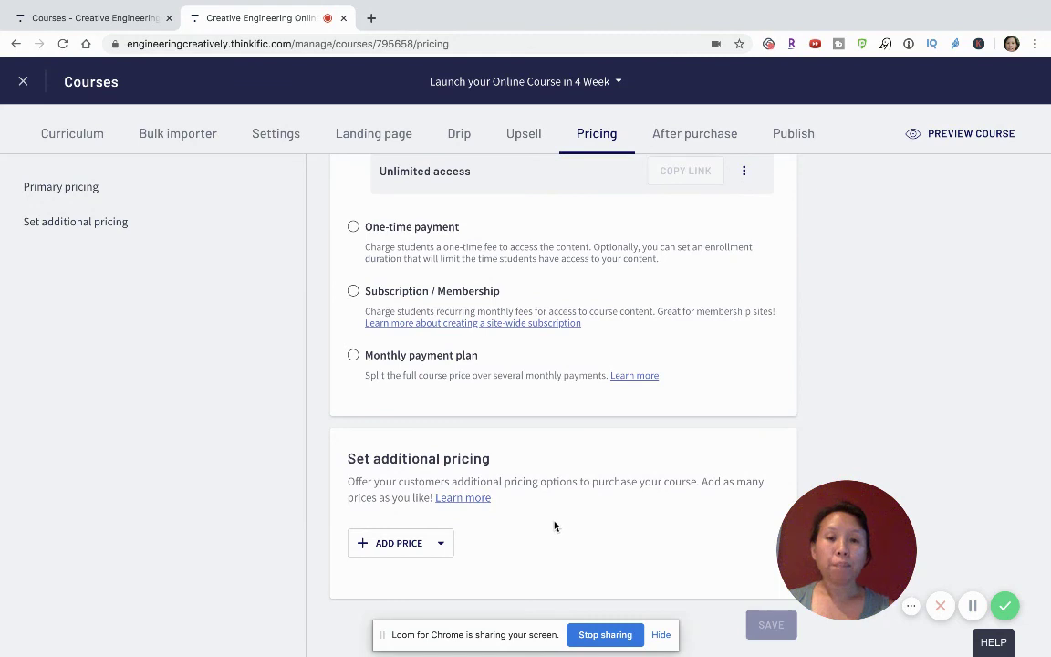
scroll(548, 351, up, 1)
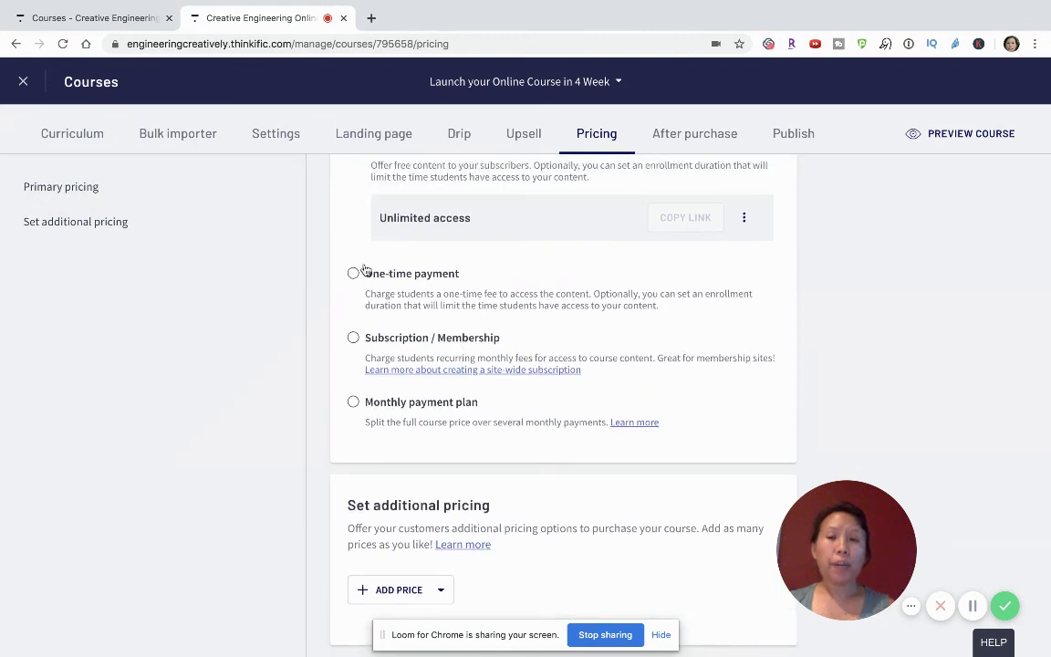
drag(360, 257, 689, 421)
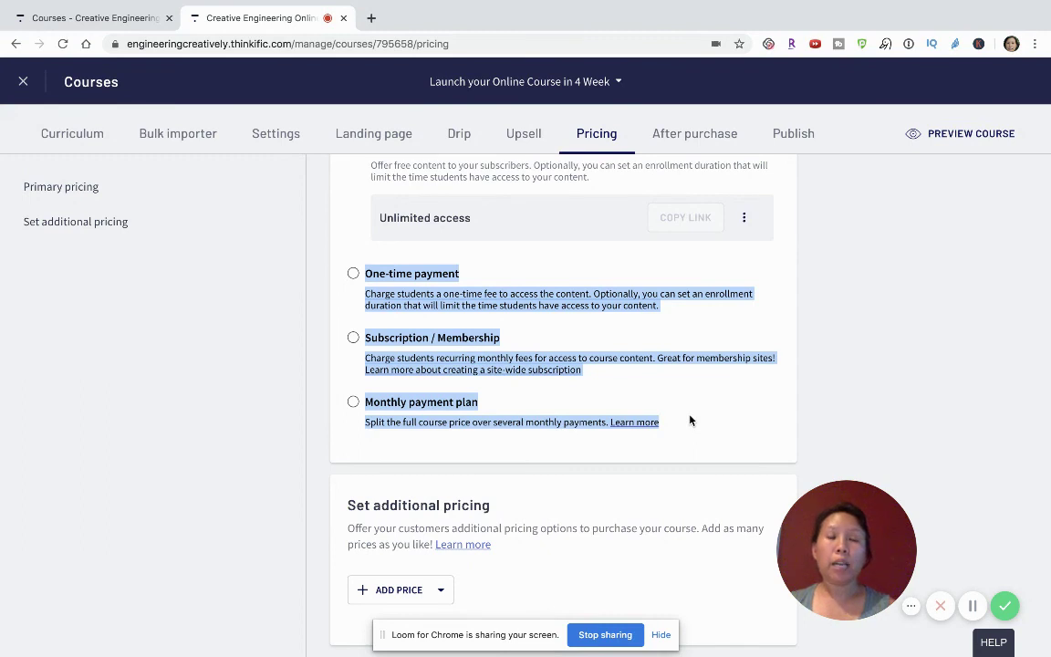
scroll(690, 420, down, 1)
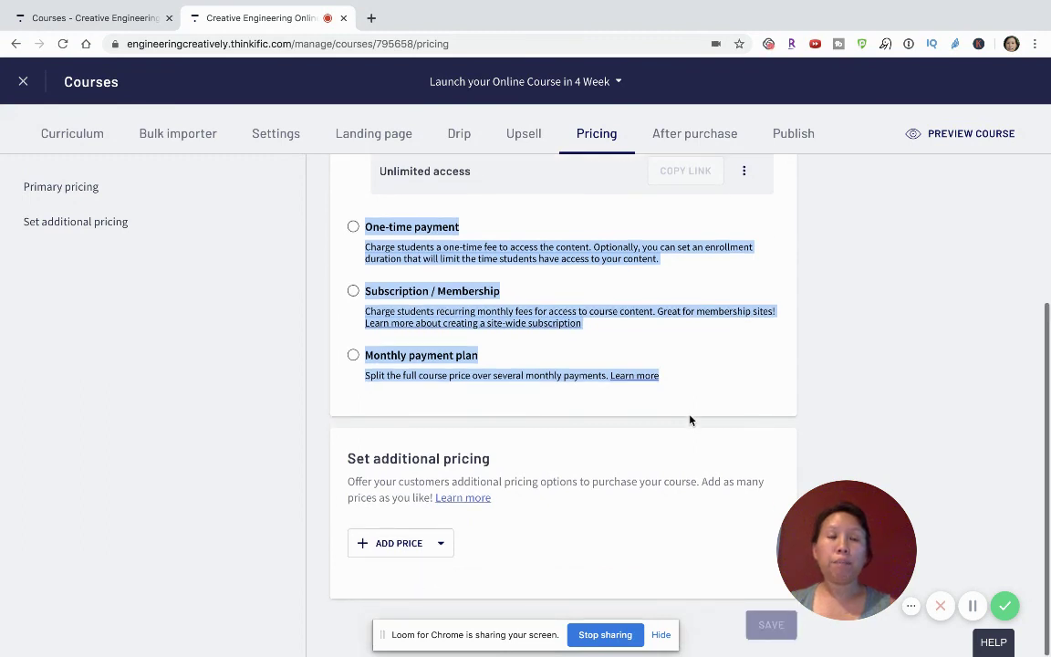
click(550, 467)
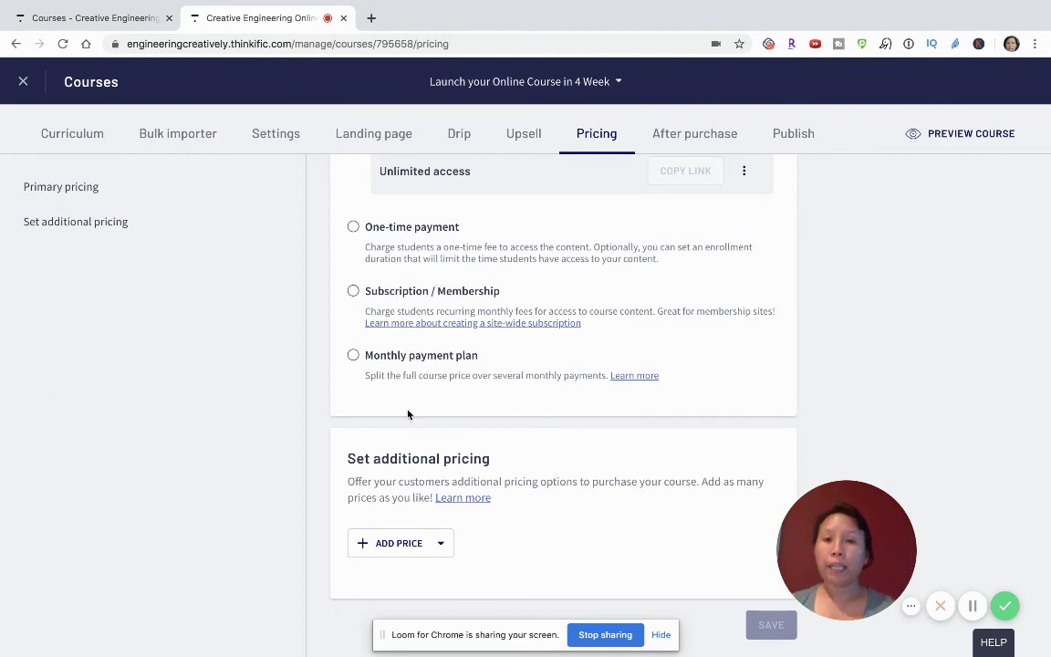
Step: View the price types available for additional pricing without adding one, and return to the start of the pricing settings
click(440, 544)
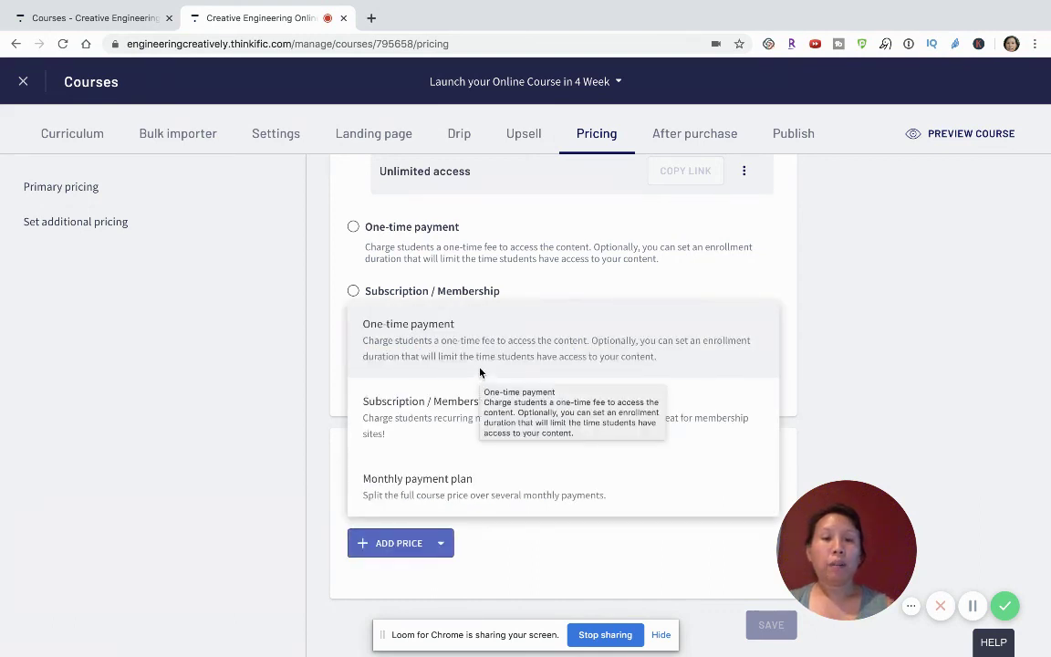
click(276, 303)
scroll(446, 260, up, 1)
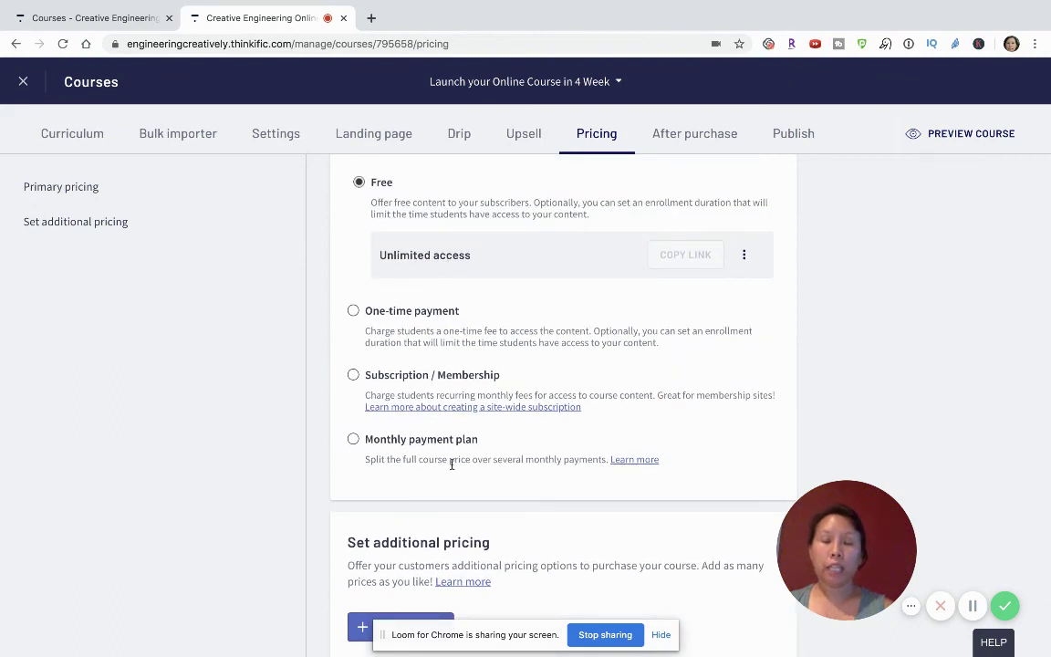
scroll(451, 464, down, 1)
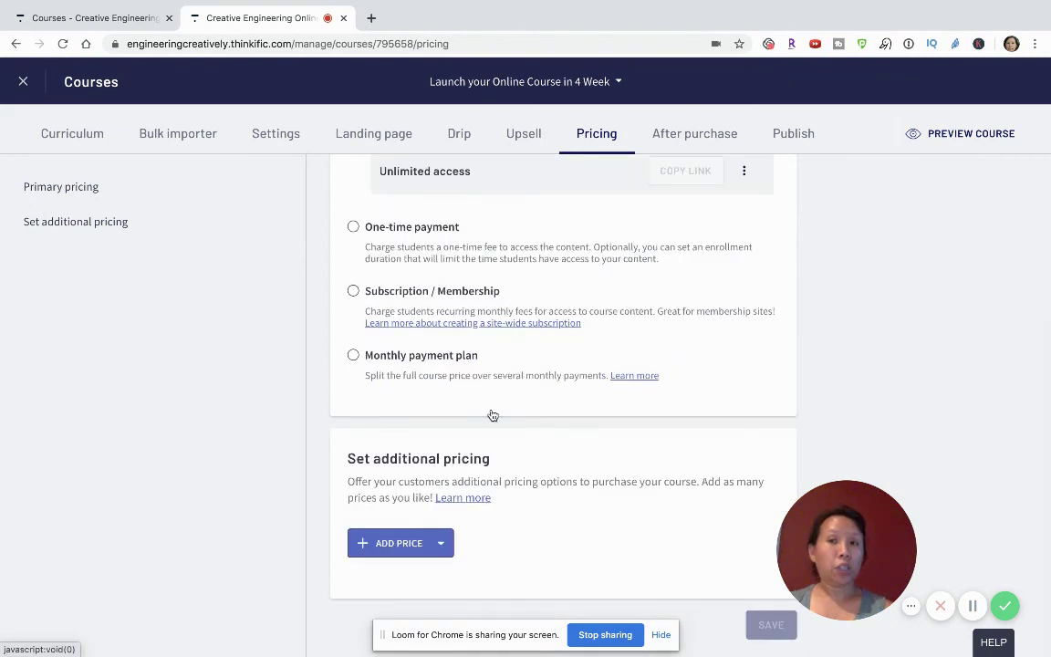
scroll(493, 415, up, 3)
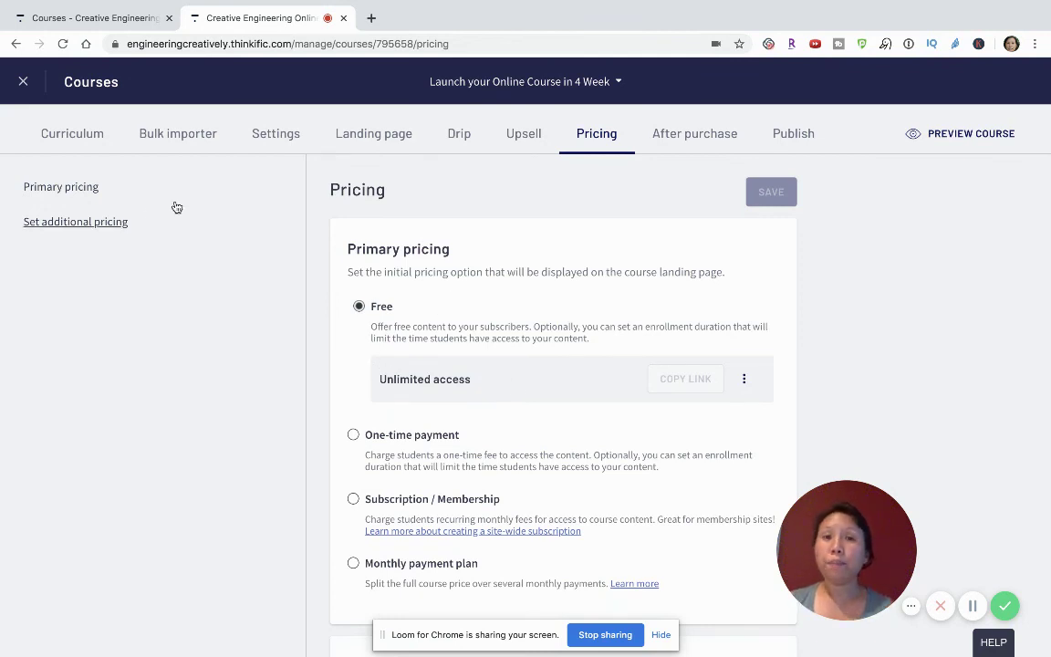
Step: Open the course's landing page editor and look through its page content and page settings sections
click(382, 135)
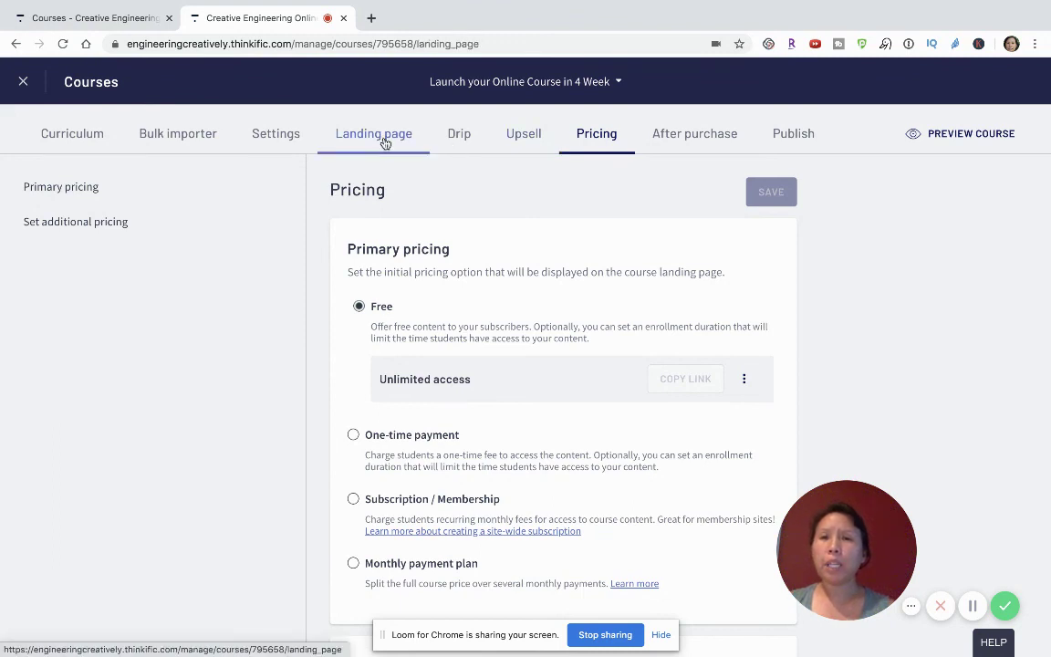
scroll(156, 494, down, 2)
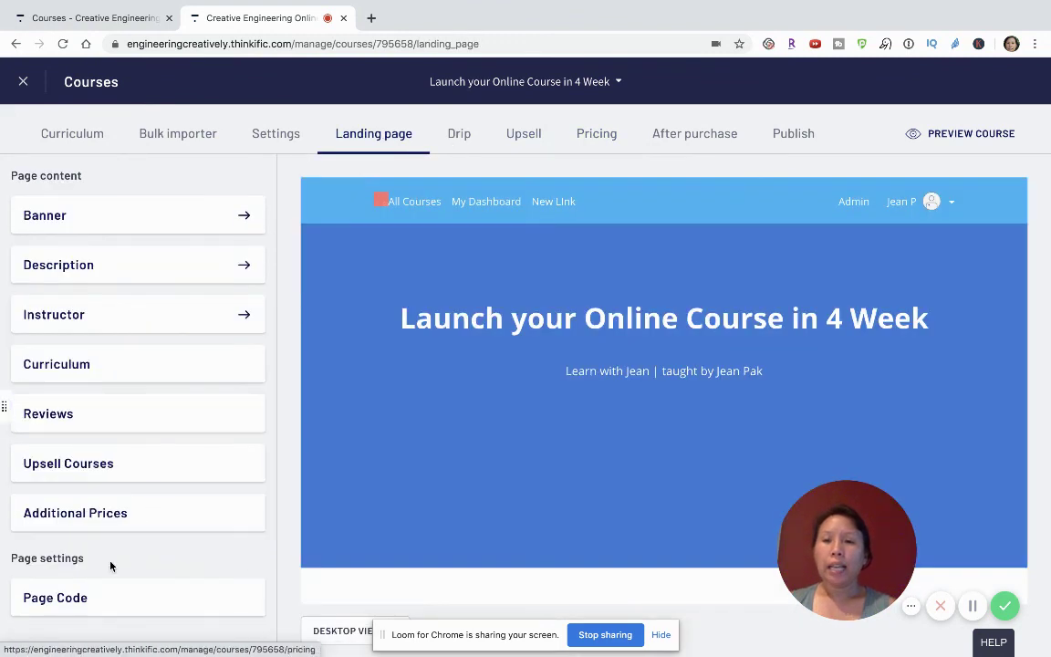
scroll(110, 529, up, 2)
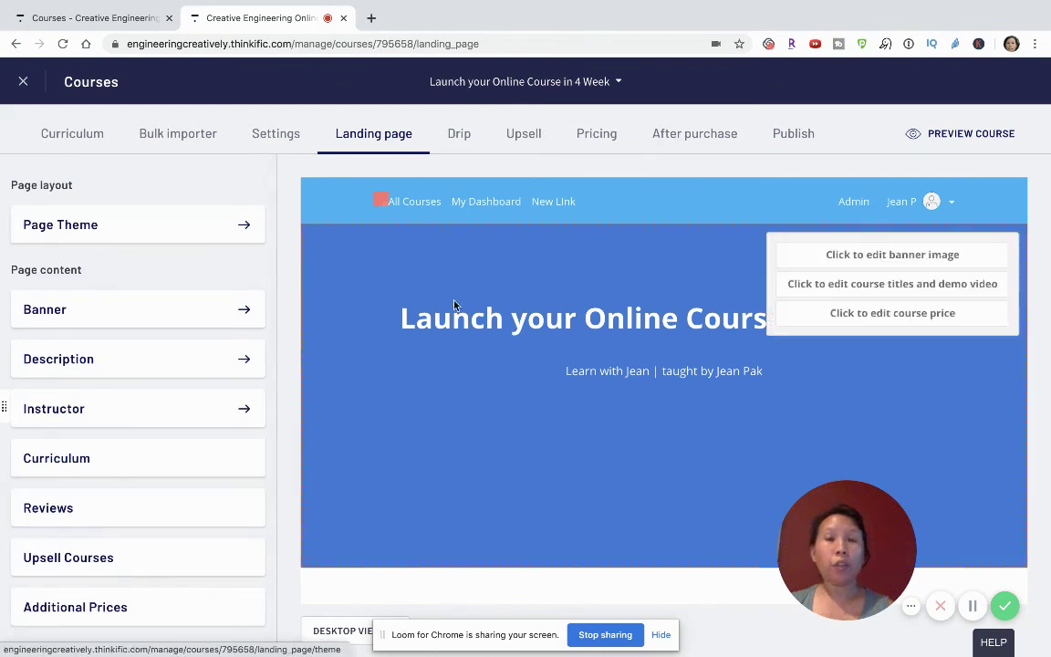
Step: Switch to the site's course administration, open the branding settings under site design, and view the site styles
click(27, 17)
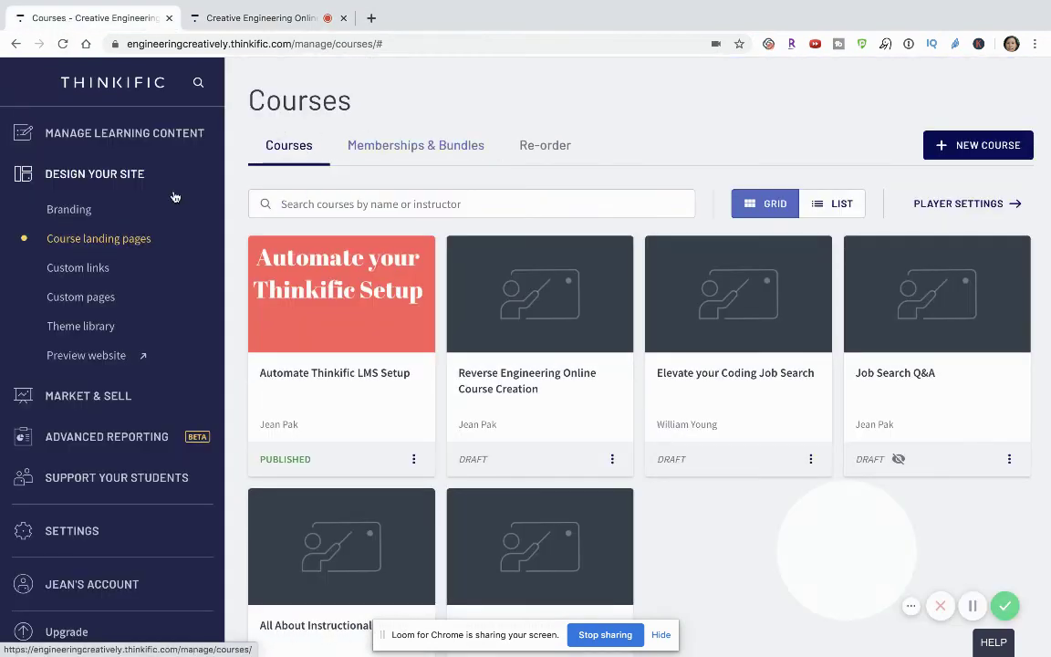
click(76, 210)
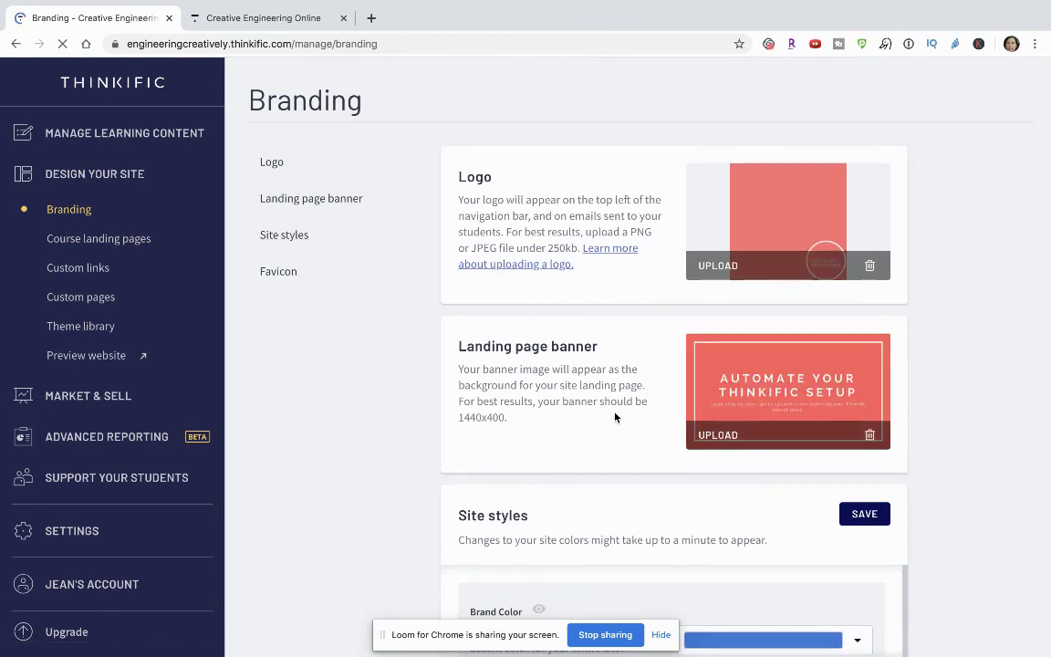
scroll(657, 410, down, 3)
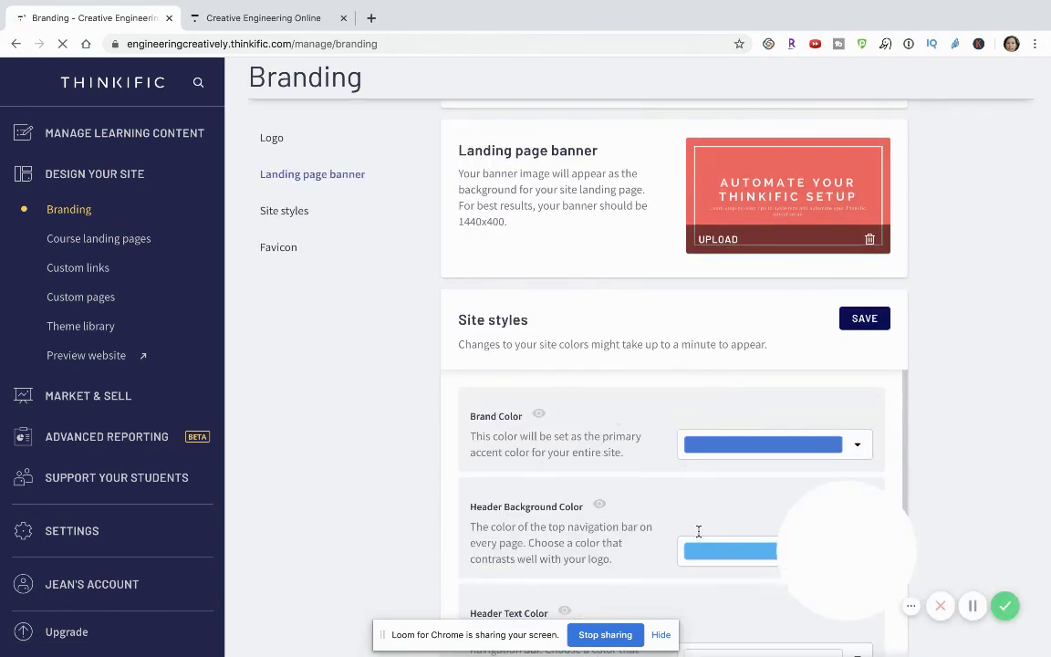